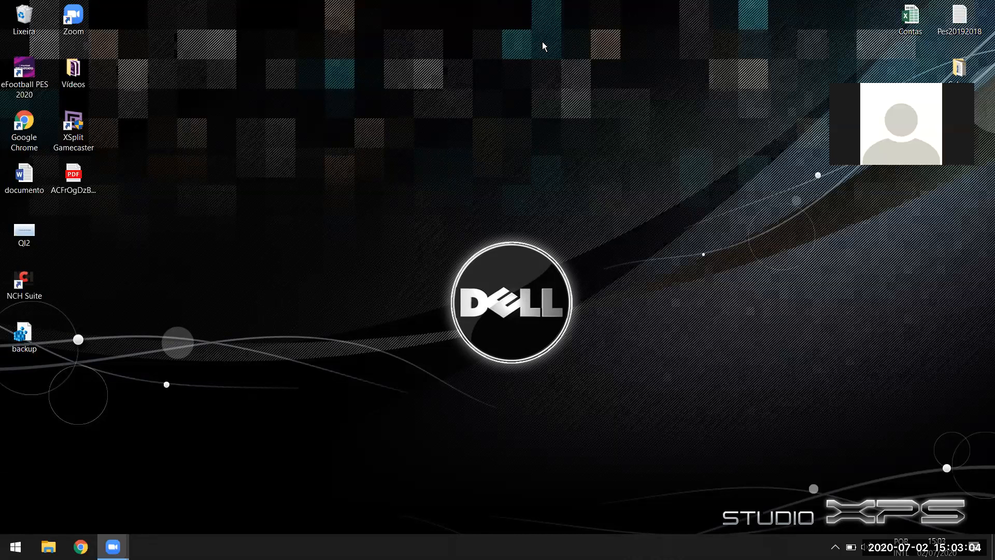
Turn the system volume up to full and open a new Chrome window
key(XF86AudioRaiseVolume)
key(XF86AudioRaiseVolume)
key(XF86AudioRaiseVolume)
mouse_move(113, 547)
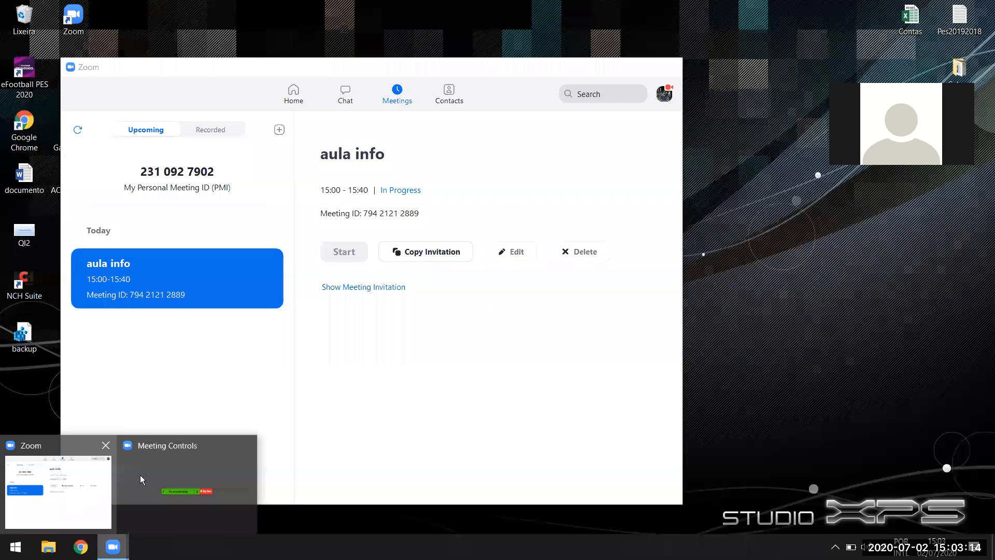
mouse_move(140, 475)
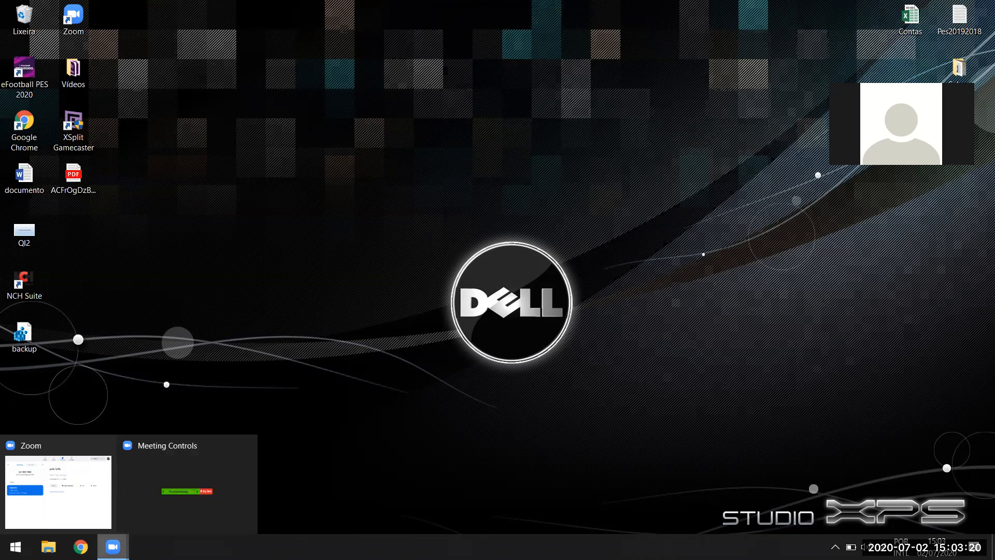
click(81, 547)
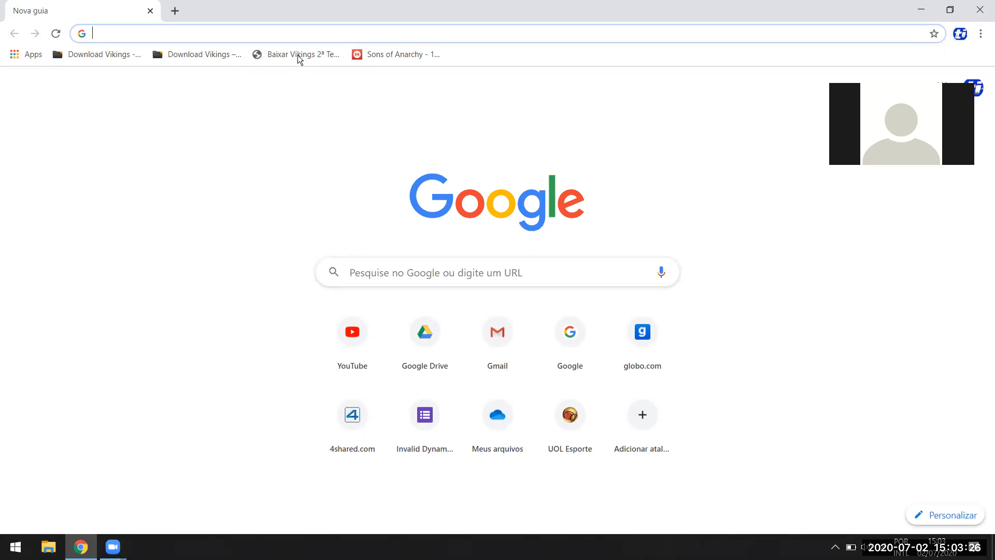
Go to youtube.com and sign out of the logged-in account via Sair
click(310, 28)
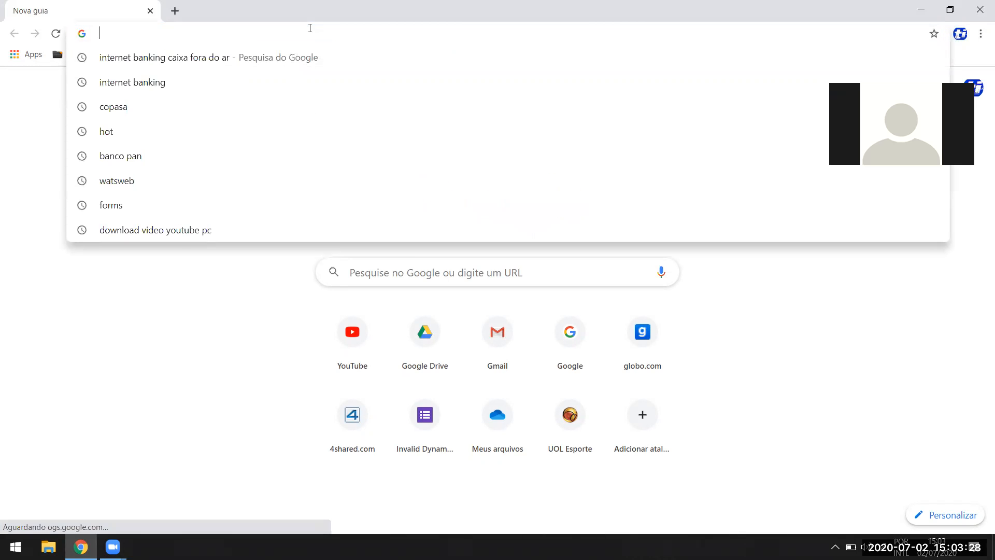
text(you)
key(Return)
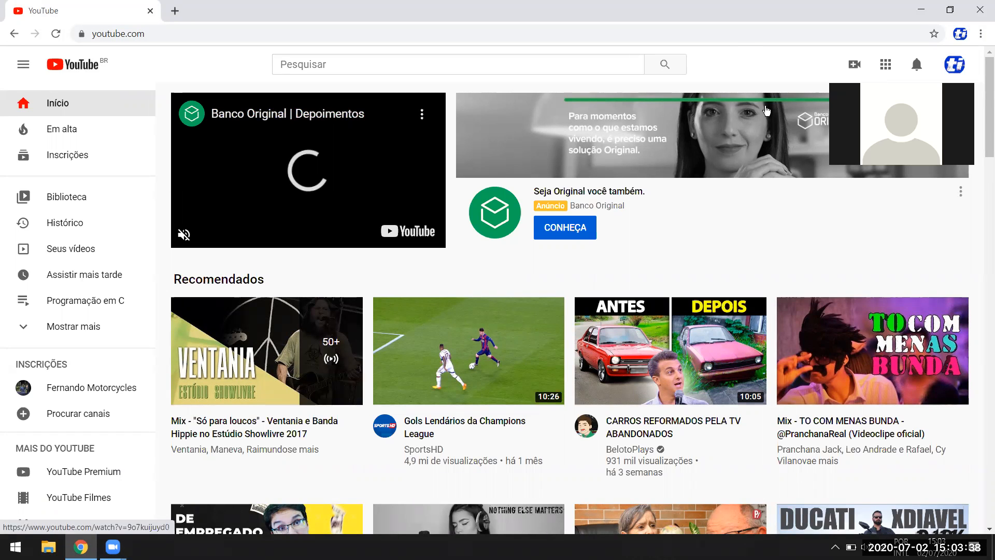
click(954, 64)
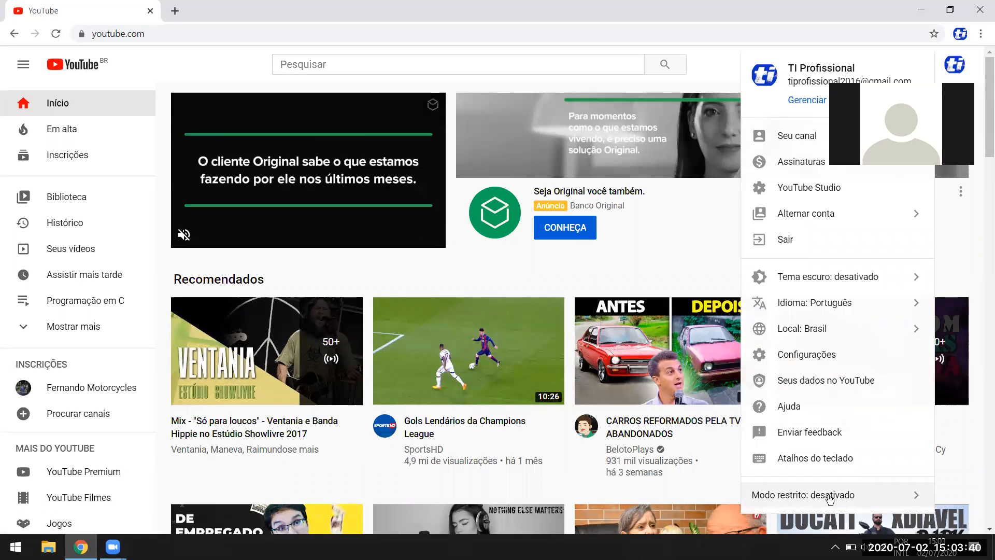
click(806, 239)
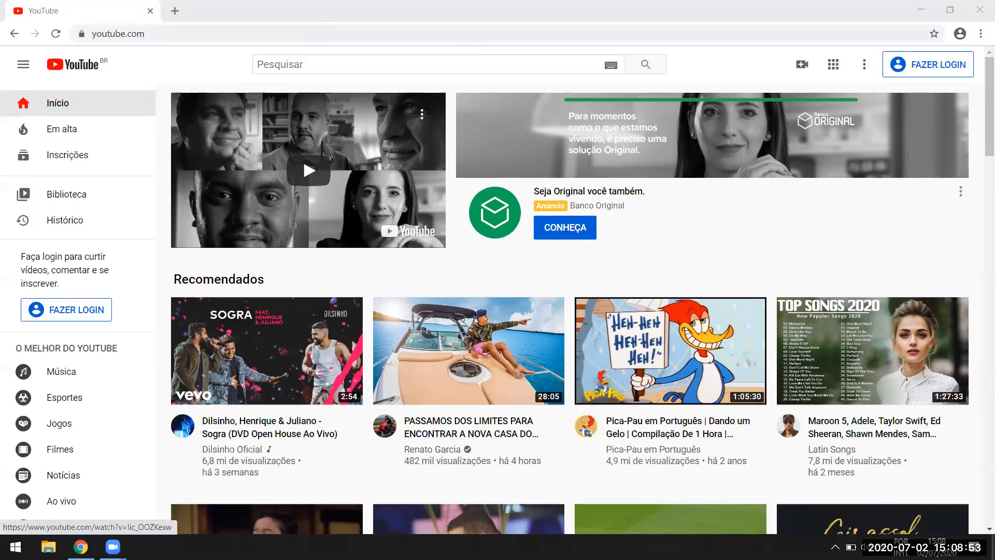
Minimize the browser once the signed-out YouTube home page has loaded
click(994, 555)
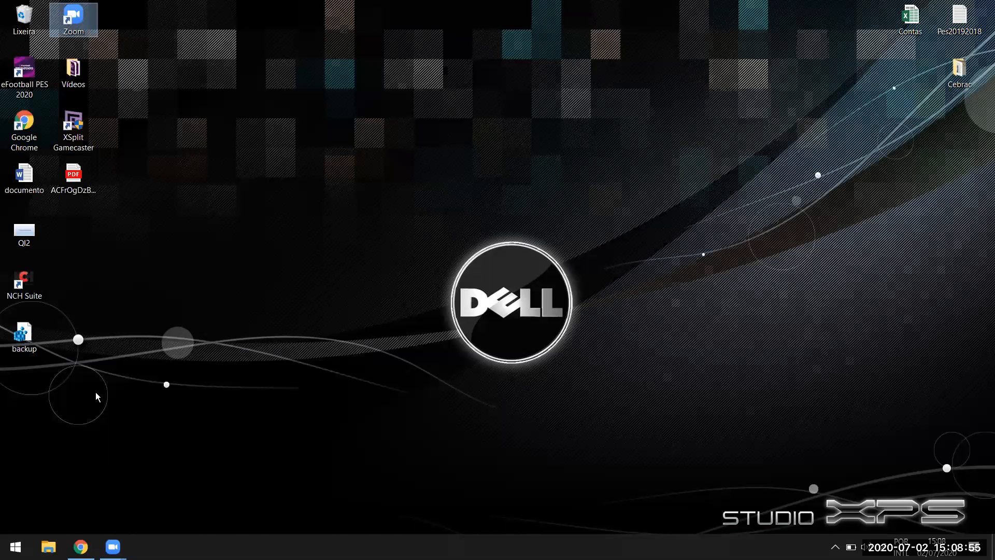
Restore Chrome and load gooogle.com in place of YouTube
click(80, 546)
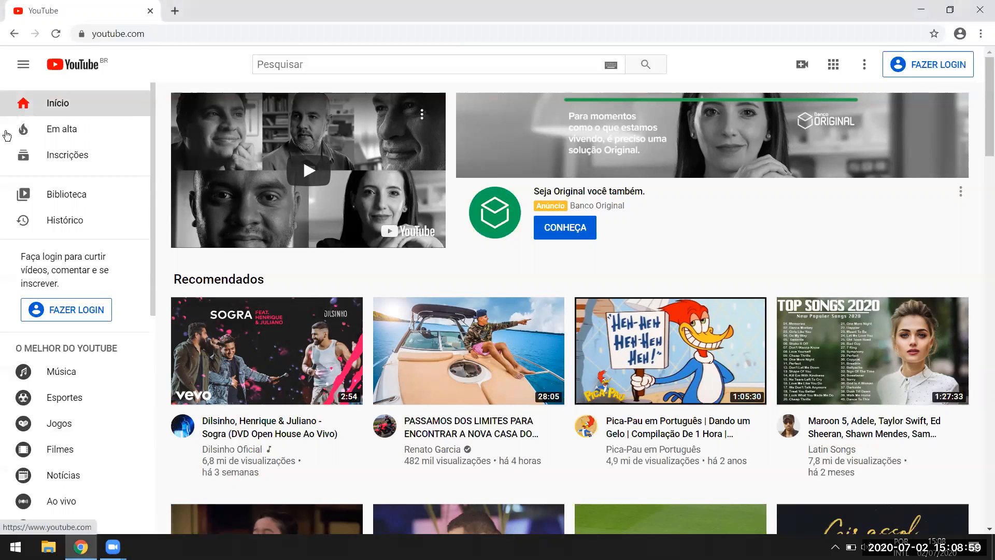
click(202, 34)
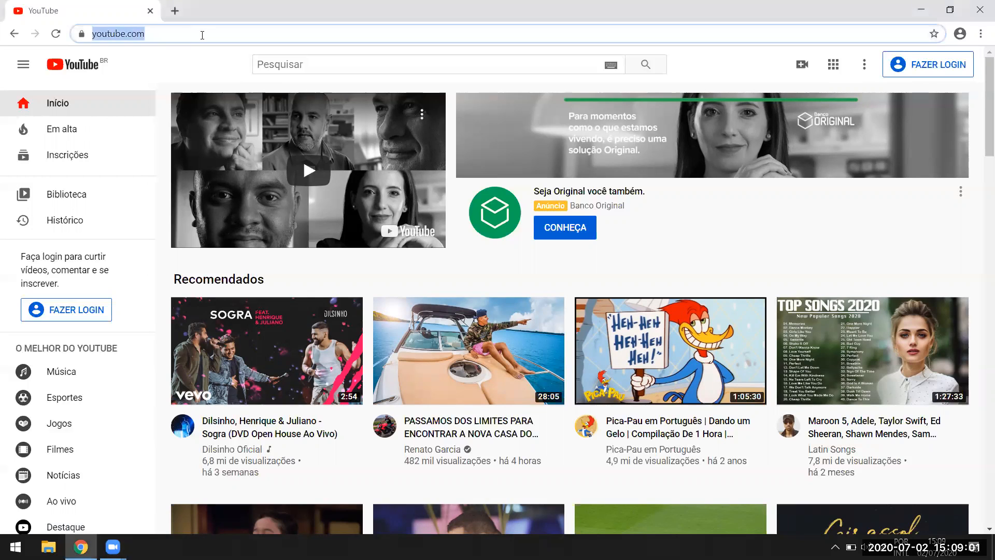
text(gooogle)
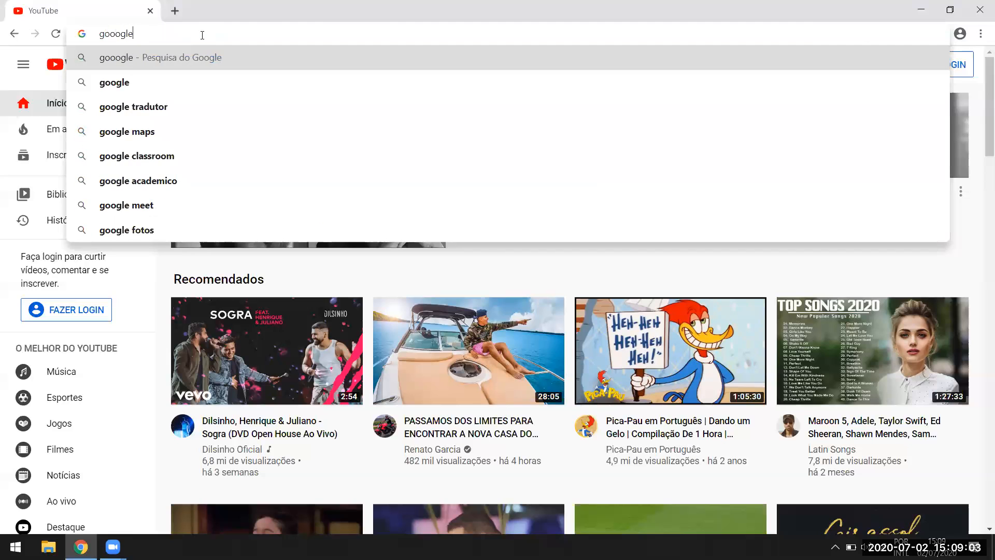
text(.com)
key(Return)
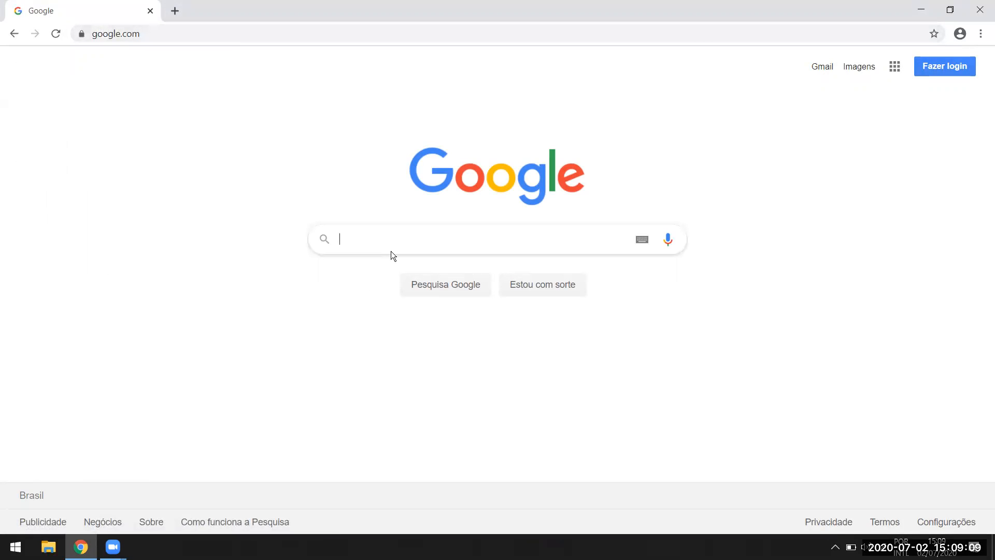
Search Google for 'word web app' and open the Word Online Chrome Web Store page
text(wo)
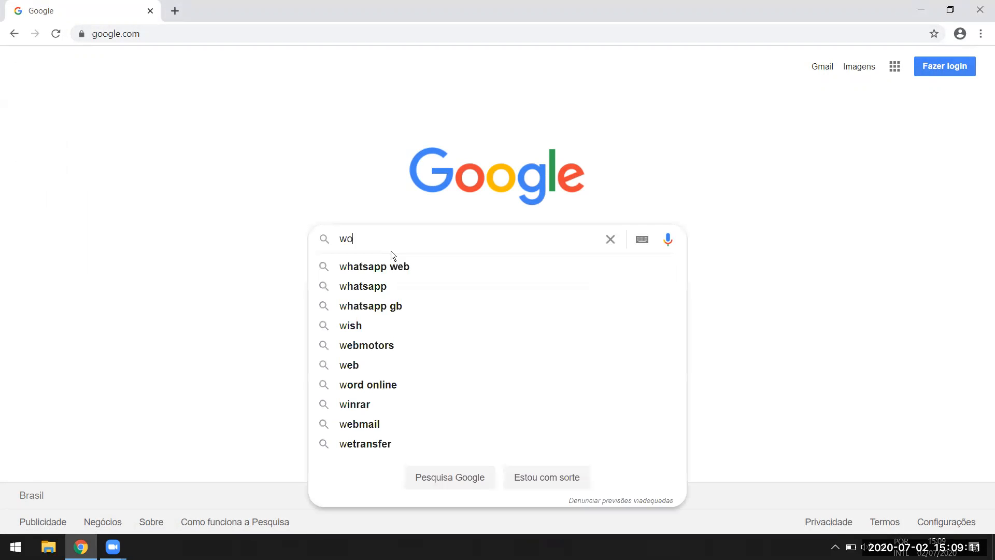
text(rd web)
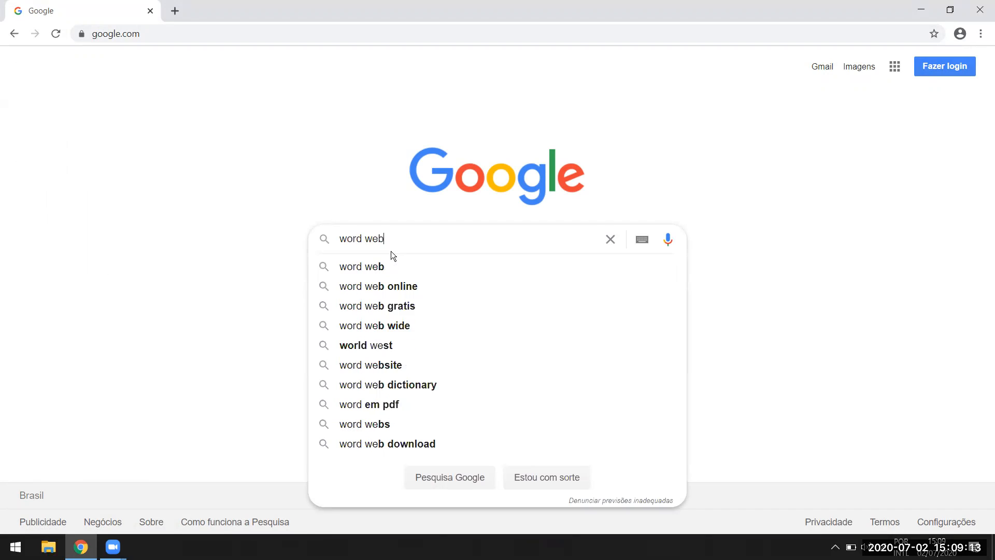
text( app)
key(Return)
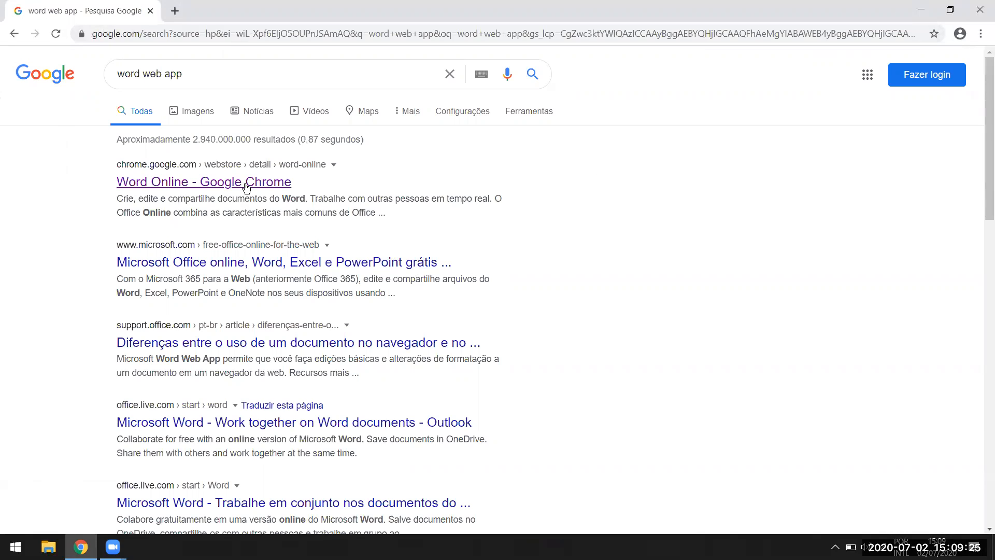
click(206, 182)
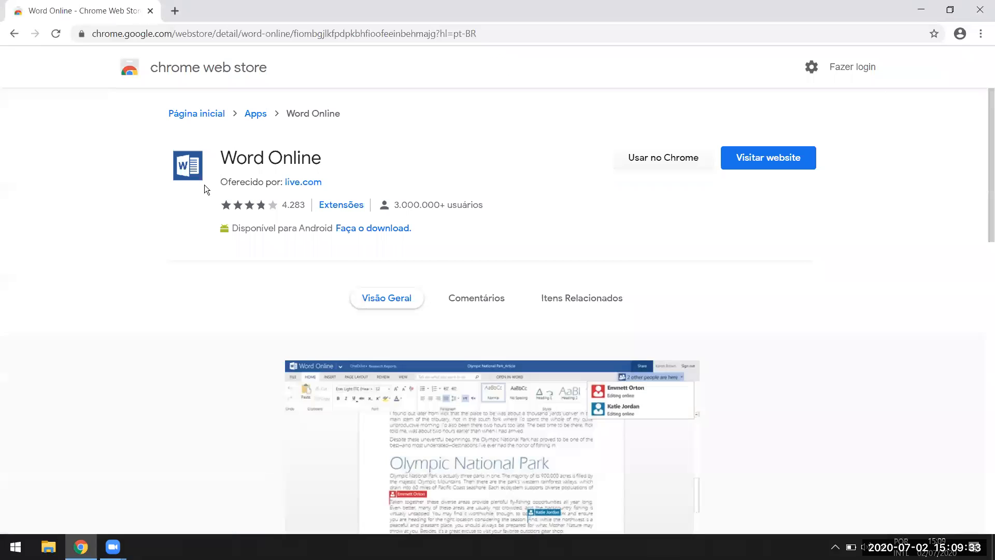
Open the Word Online website in a new tab via 'Visitar website' and raise the volume
click(771, 161)
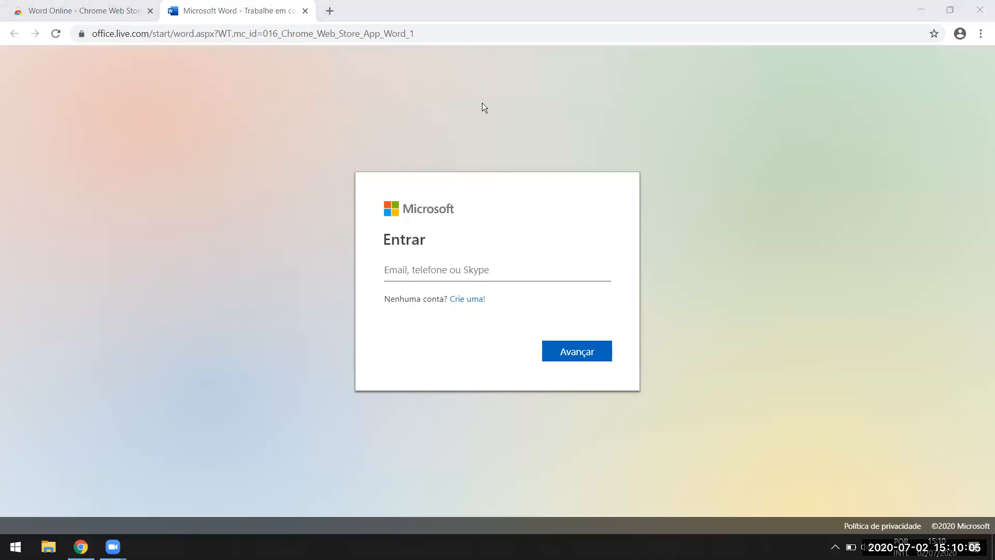
key(XF86AudioRaiseVolume)
Follow 'Crie uma!' to the Criar conta page and select its phone number field
click(469, 303)
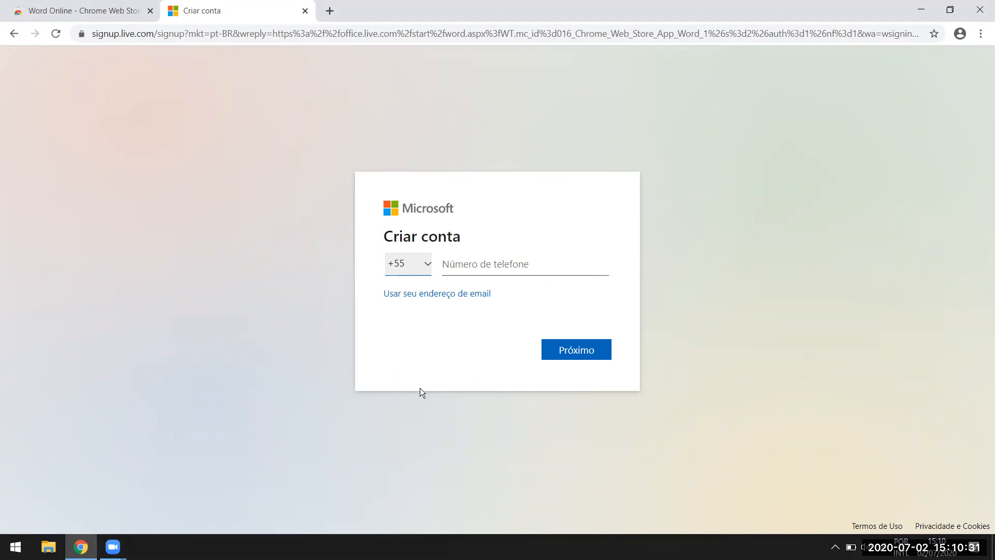
click(523, 263)
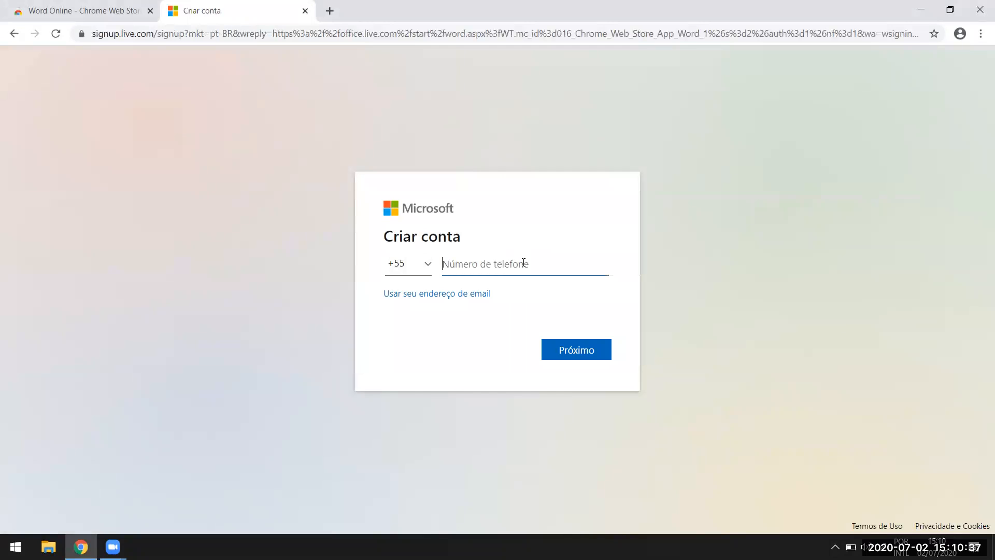
Submit a phone number, then choose to create the account anyway despite it being in use
click(575, 351)
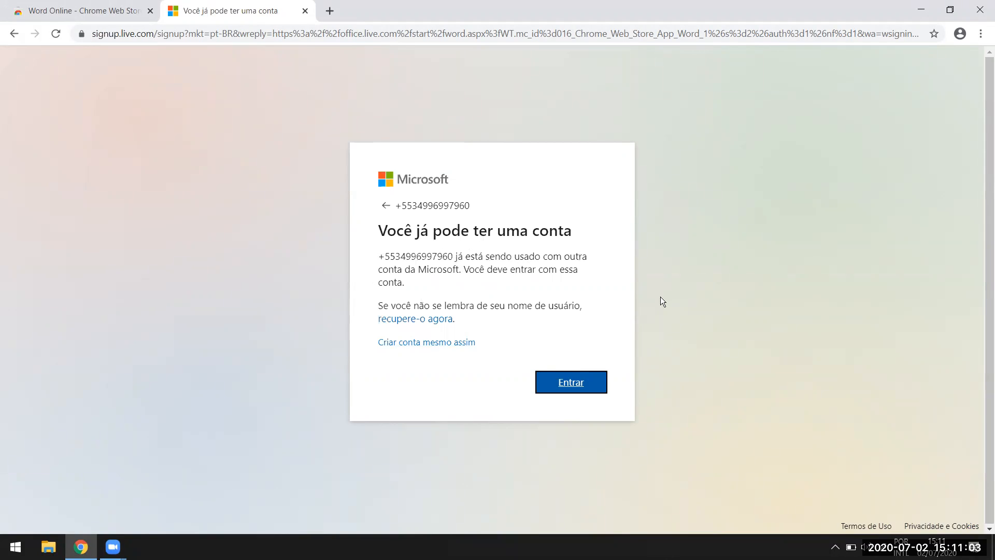
drag(405, 283, 379, 258)
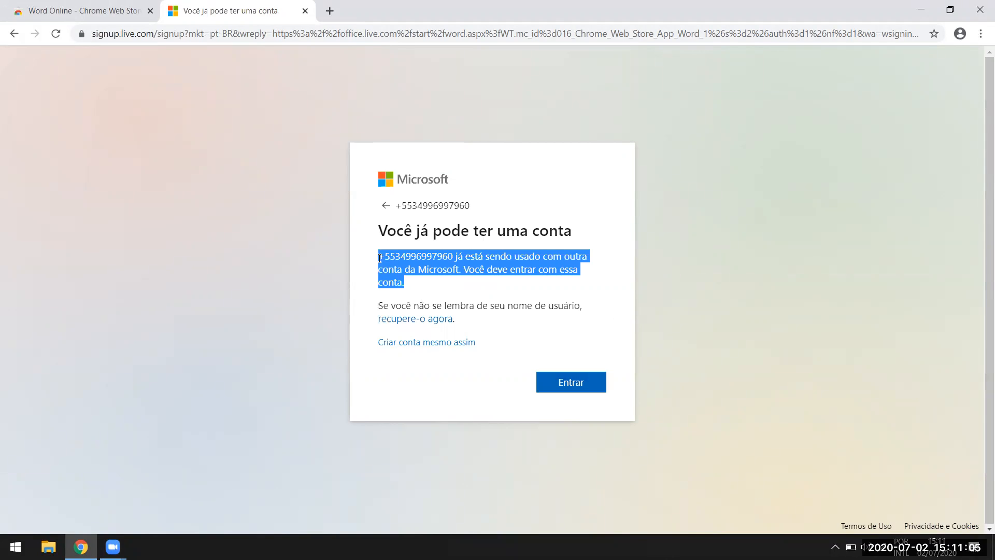
click(674, 278)
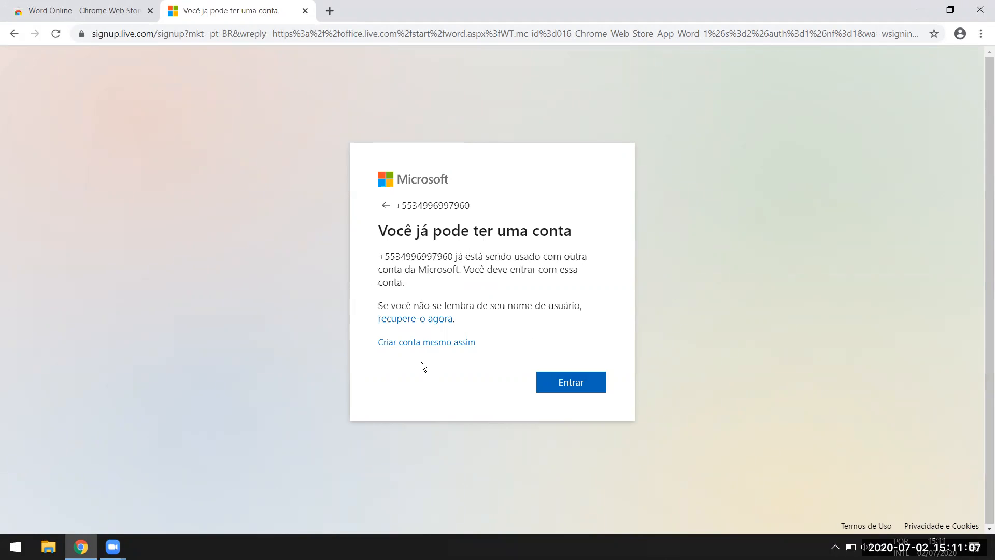
click(420, 342)
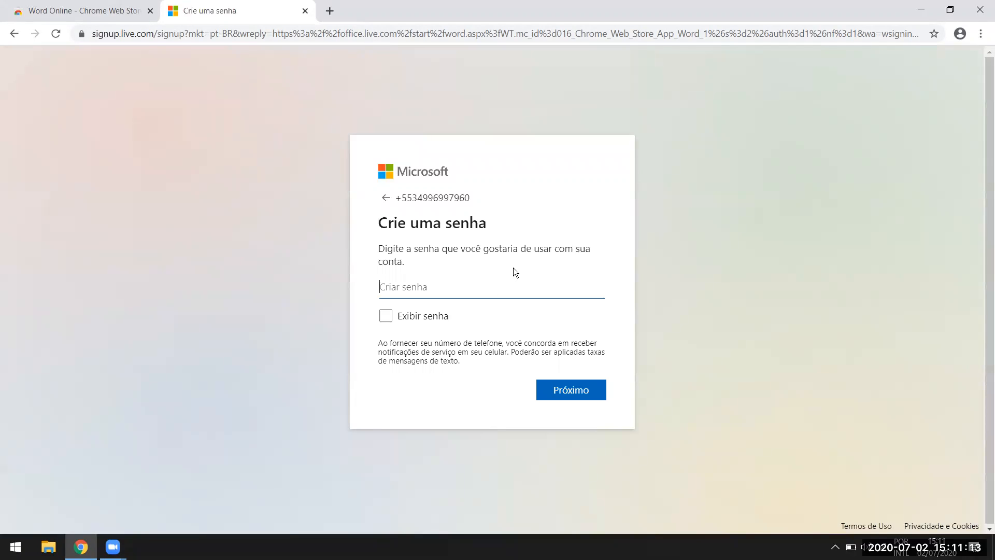
Enter and submit the account password, then the SMS verification code
text(••••••••••••)
click(574, 390)
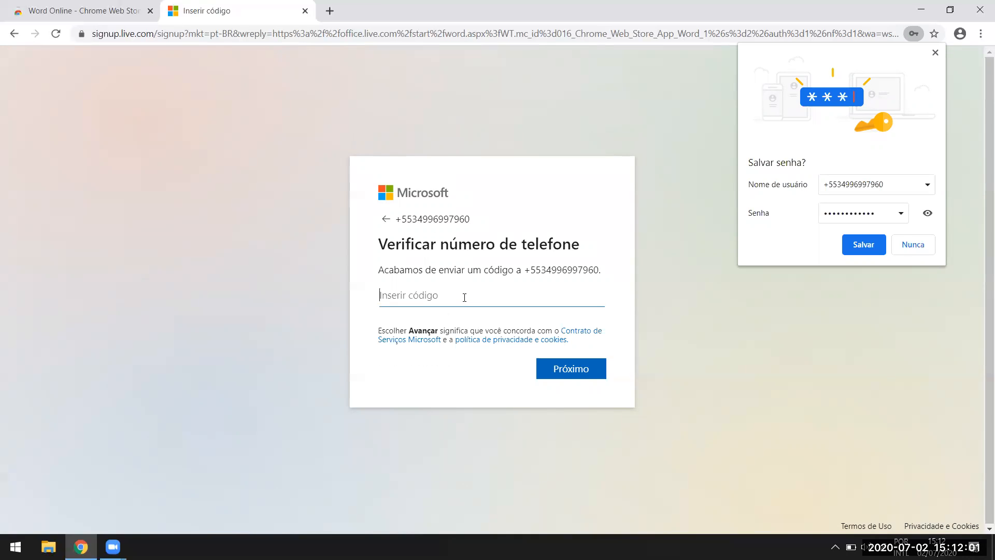
click(580, 374)
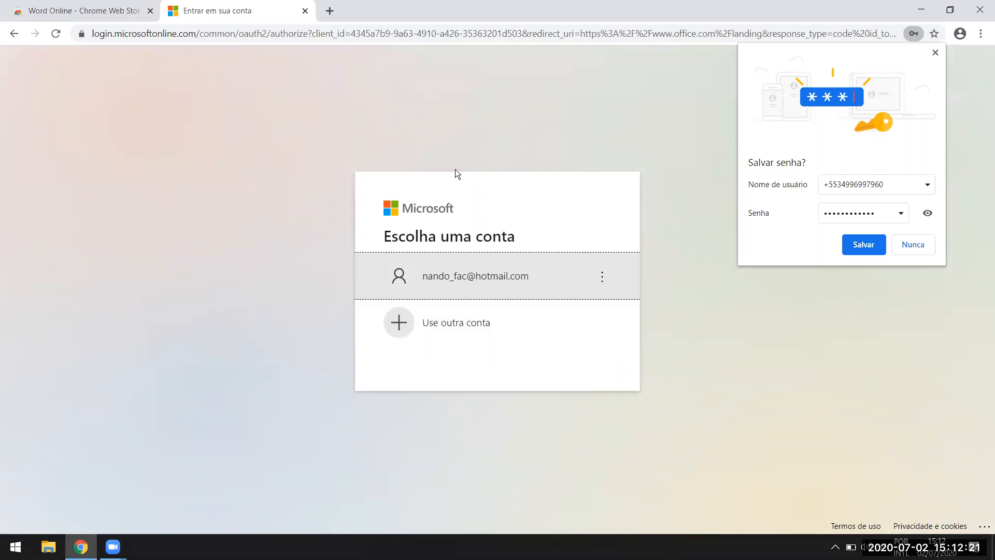
Dismiss Chrome's 'Salvar senha?' popup and pick the listed account on 'Escolha uma conta'
click(936, 52)
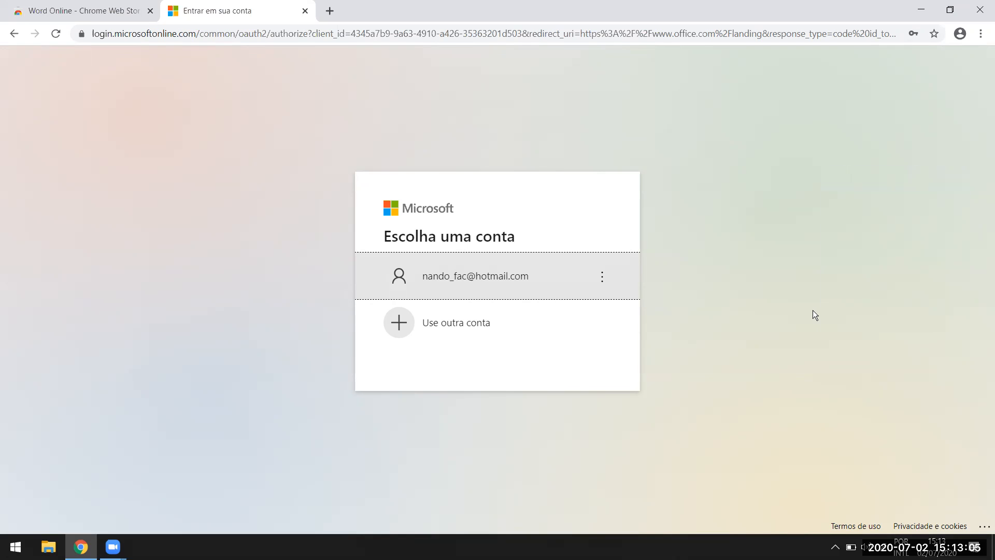
click(471, 278)
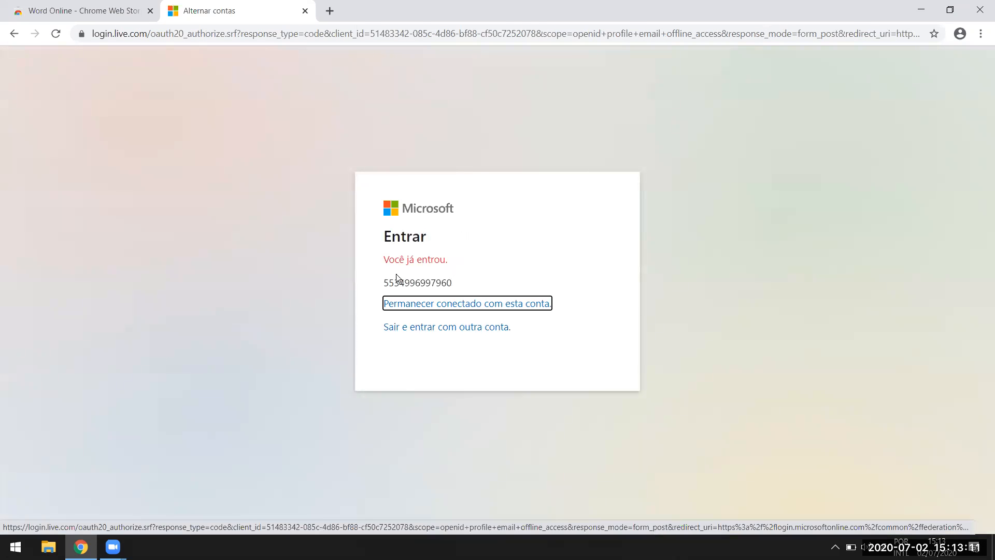
Stay signed in and submit a Hotmail e-mail address, which is rejected as a reserved domain
click(448, 305)
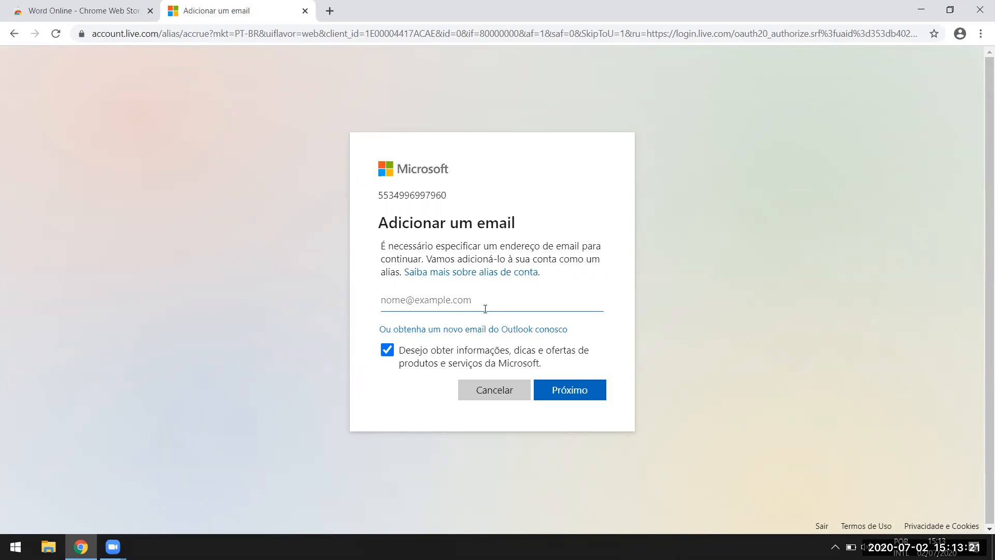
text(nathalia)
key(BackSpace)
key(BackSpace)
key(BackSpace)
key(BackSpace)
key(BackSpace)
key(BackSpace)
key(BackSpace)
key(BackSpace)
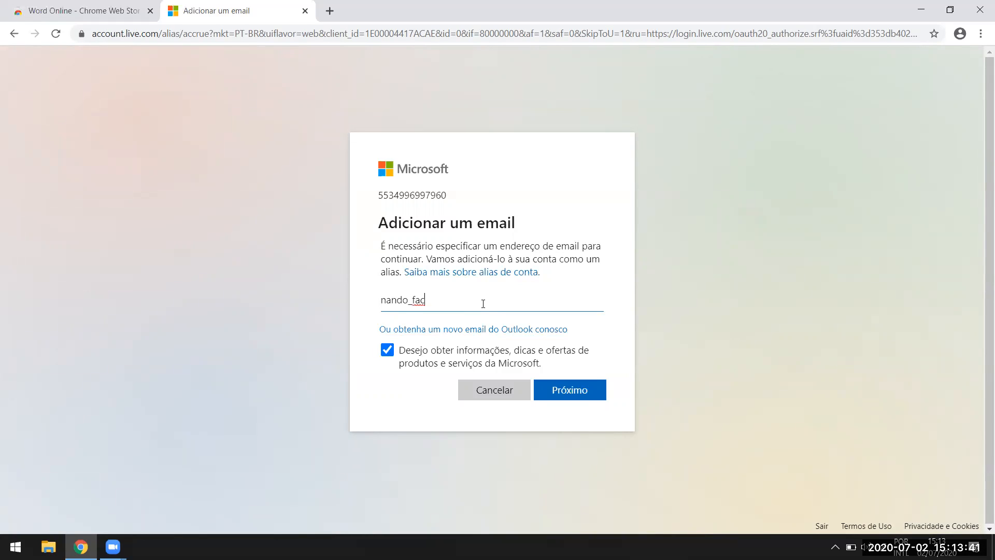
click(579, 397)
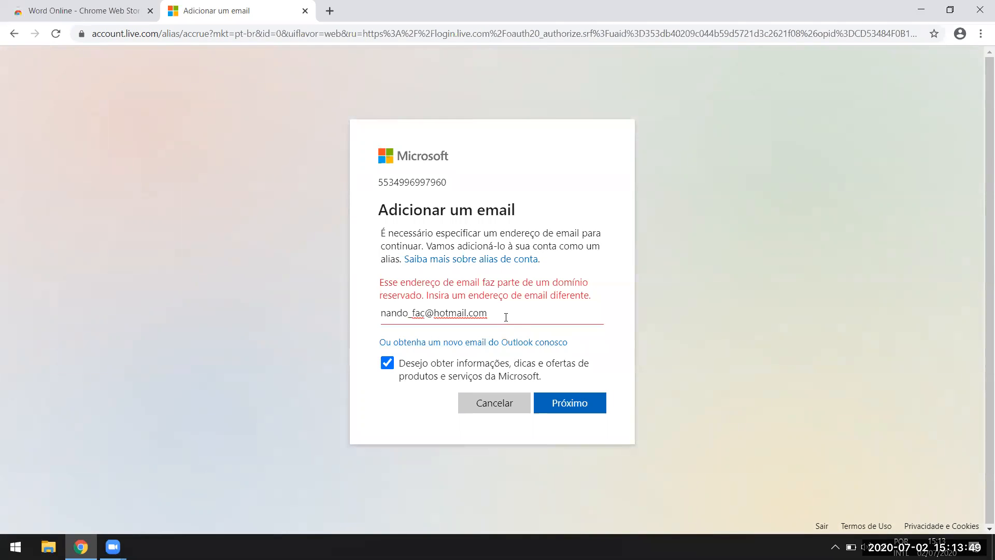
drag(506, 317, 356, 322)
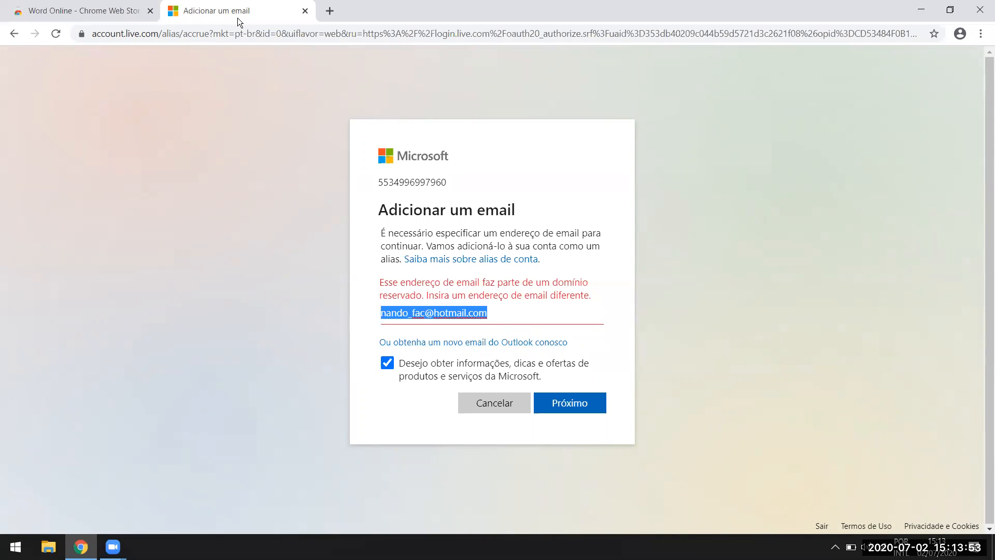
click(277, 34)
Search Chrome for 'word web app', open the Word Online store page, and visit the Word website
text(wo)
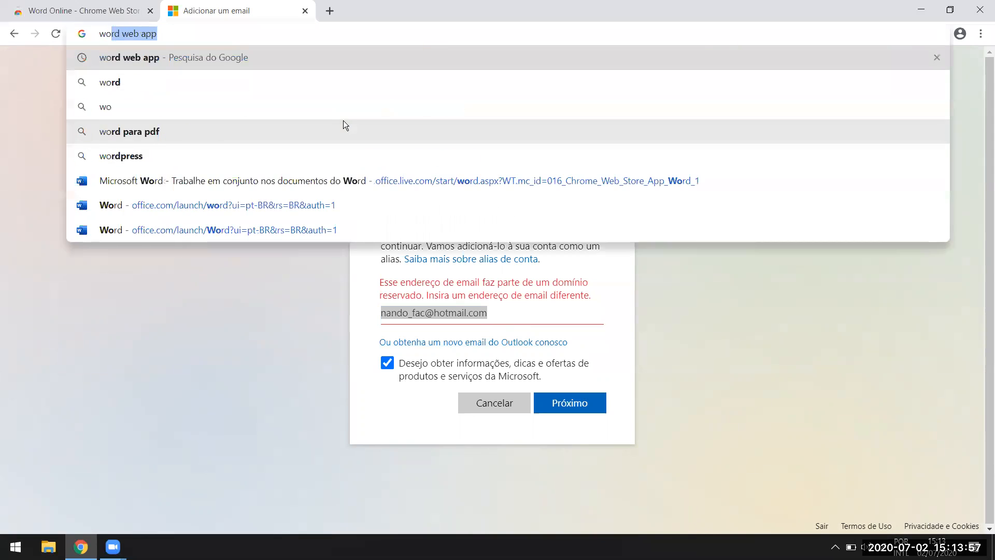
text(d)
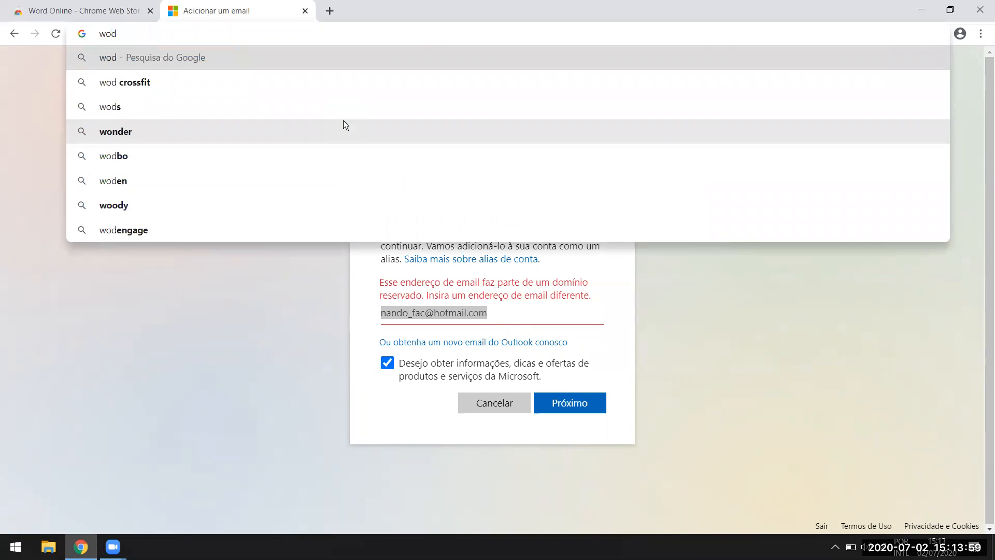
key(BackSpace)
text(r)
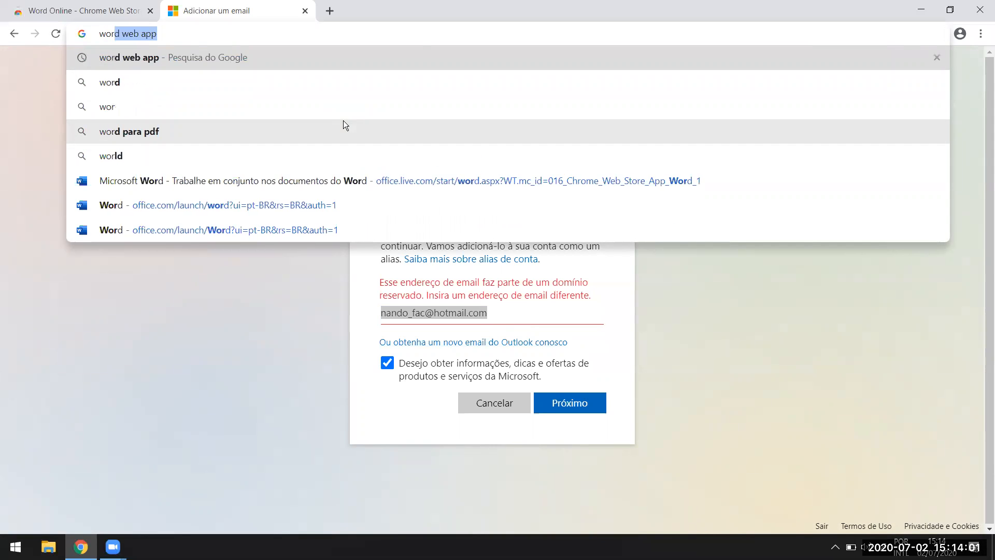
key(Return)
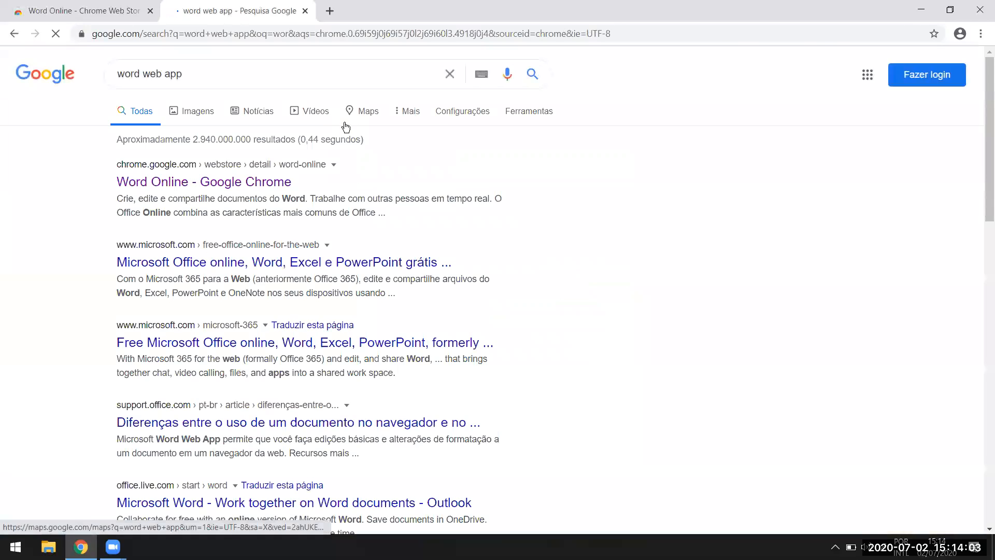
click(238, 185)
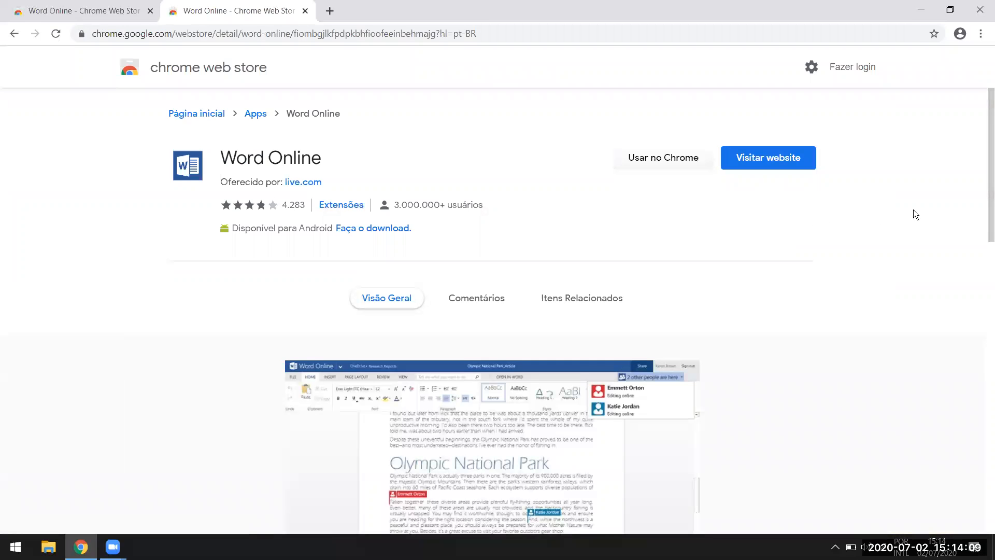
click(776, 160)
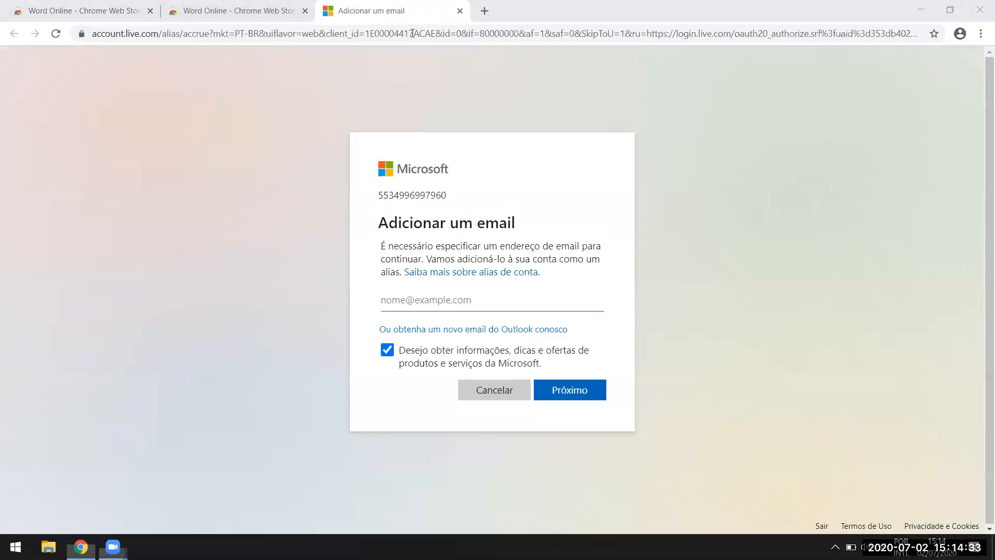
click(458, 299)
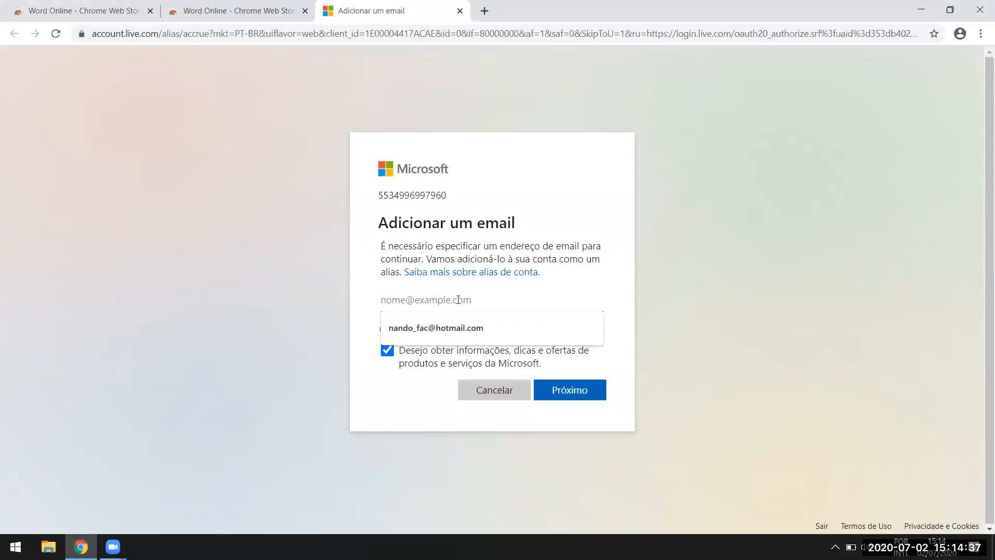
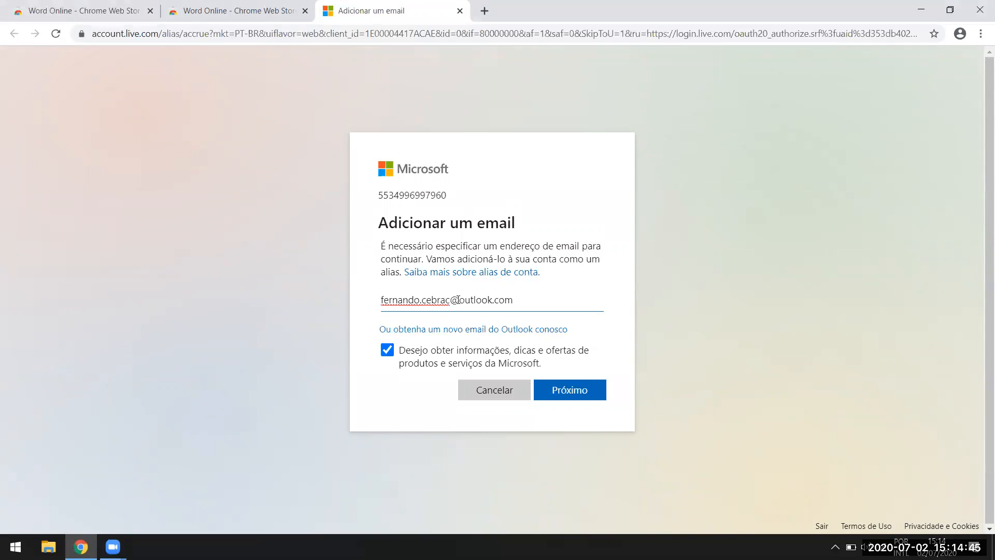
click(571, 392)
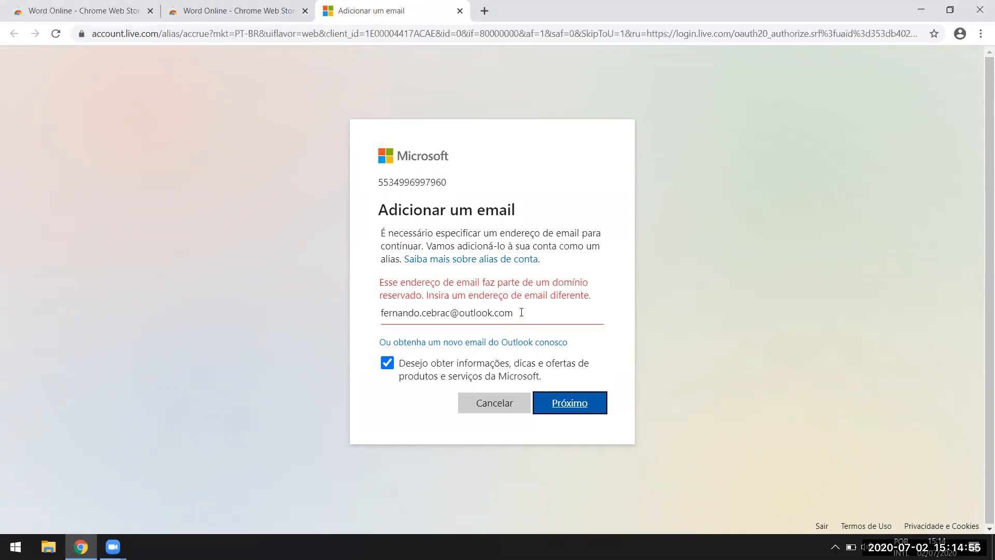
Select the rejected address, move the add-email tab to second position, and close it
click(468, 104)
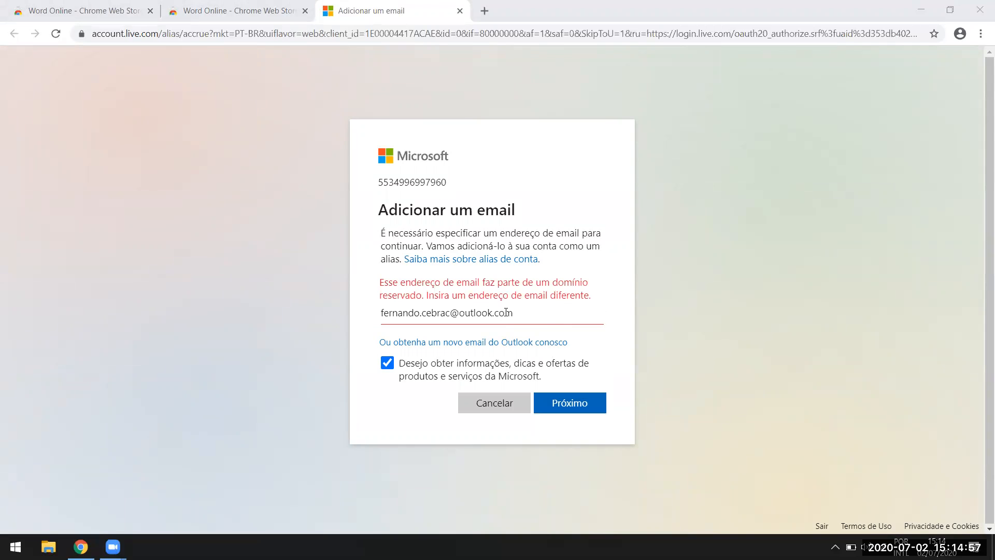
drag(527, 312, 356, 316)
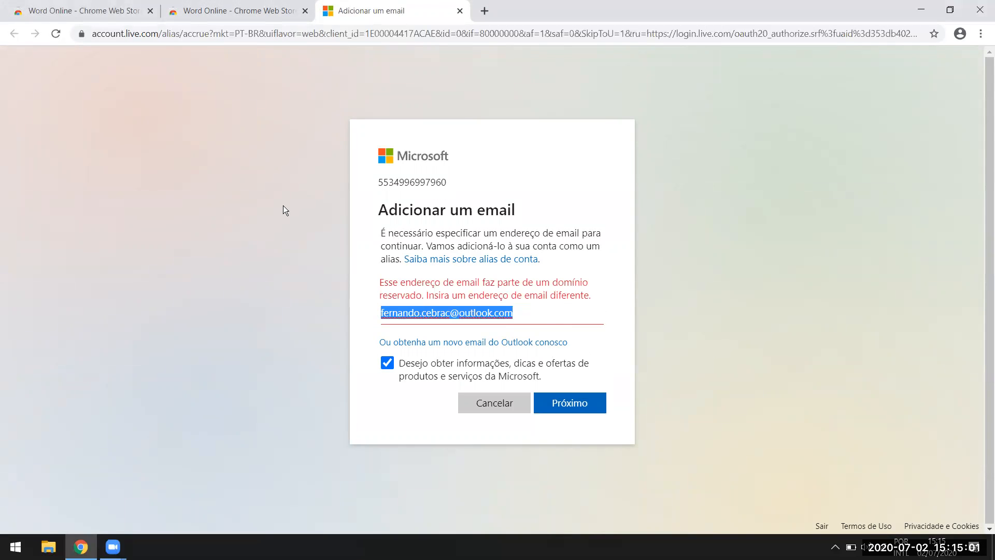
drag(398, 10, 243, 13)
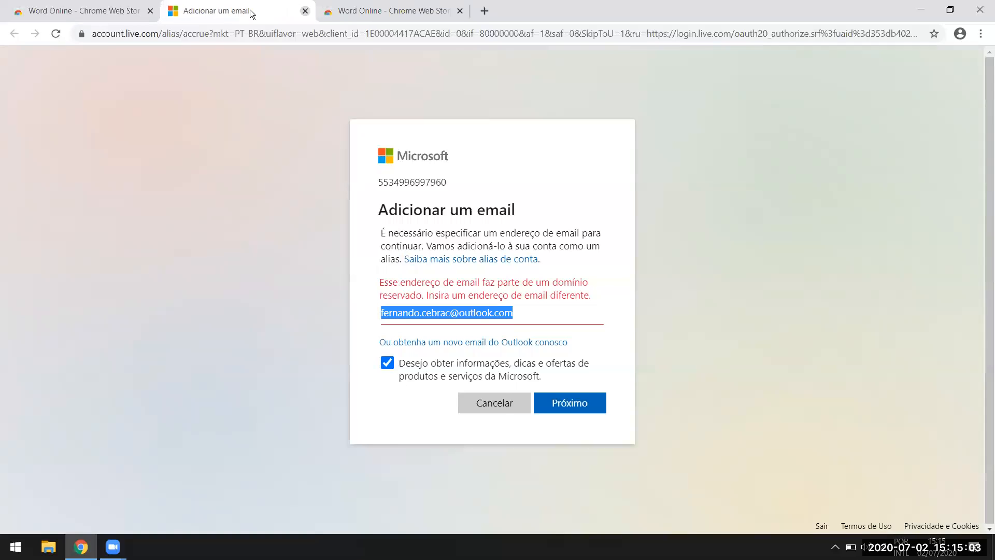
click(305, 10)
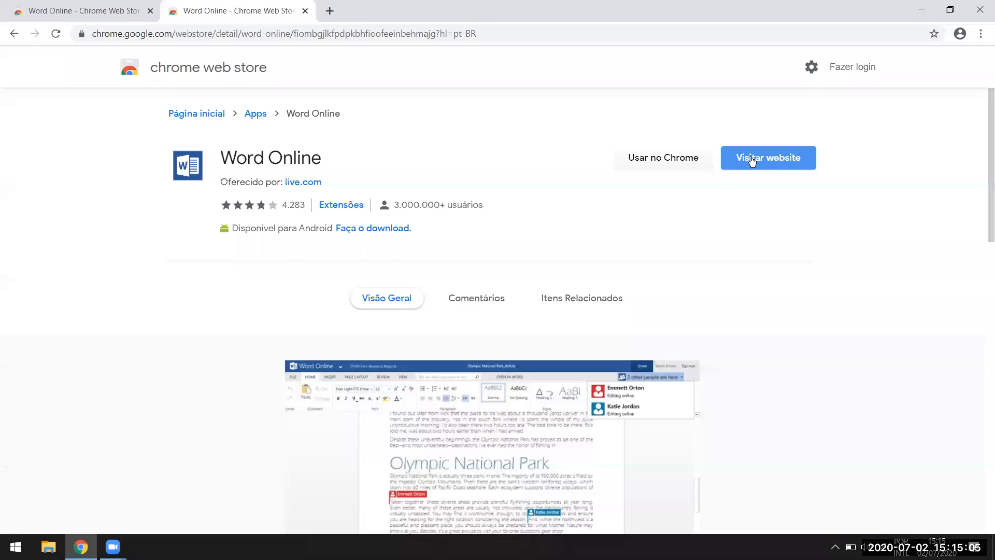
Cancel adding Word Online as a Chrome app, reopen the Word website, and opt out of Microsoft offers
click(681, 162)
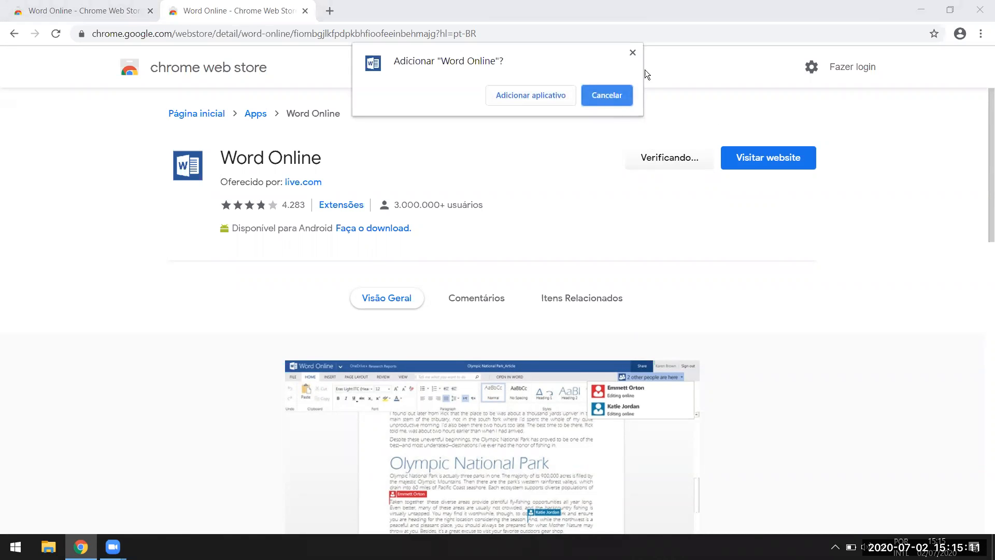
click(630, 54)
click(746, 152)
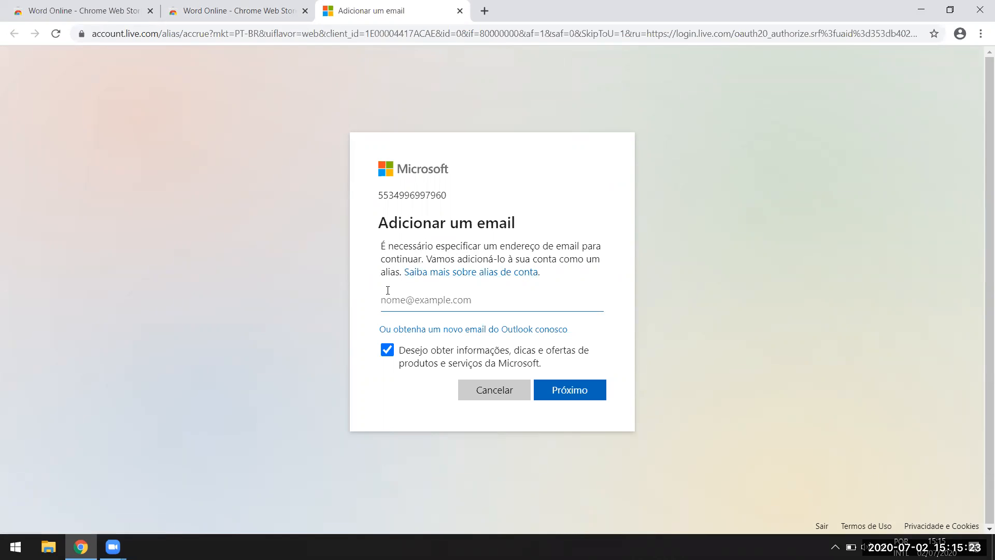
click(427, 357)
Submit a saved Hotmail address, re-check the offers opt-in, and switch to creating a new Outlook address
click(471, 298)
click(436, 328)
click(571, 397)
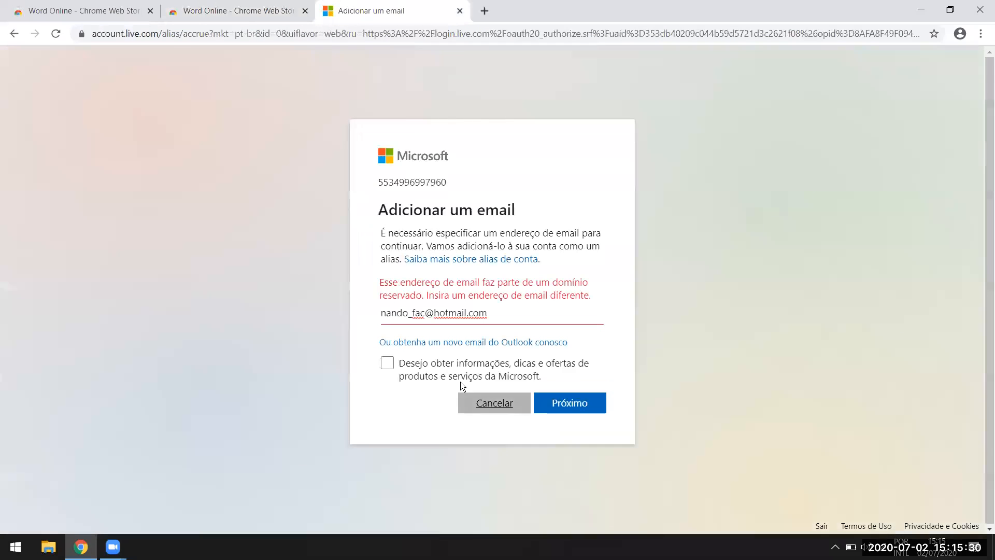
click(428, 369)
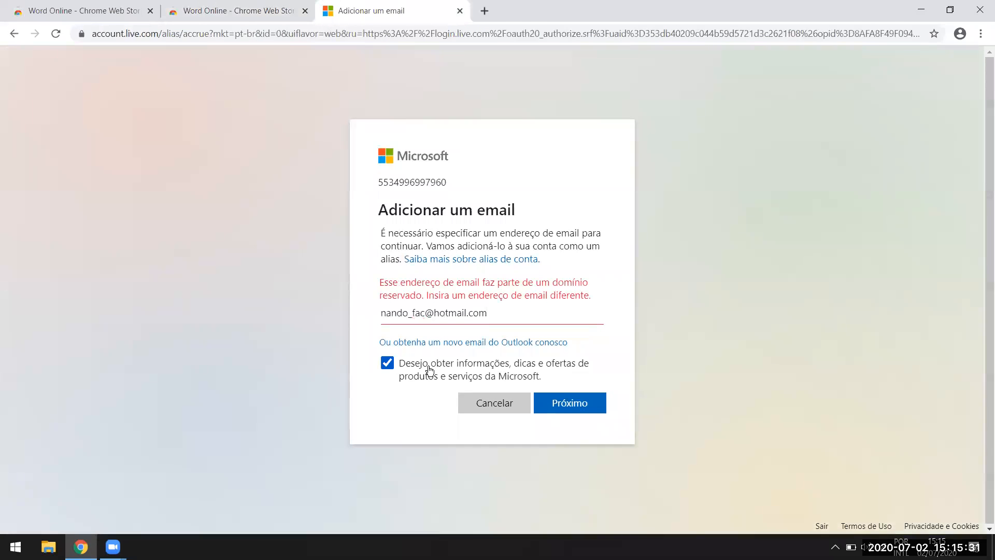
click(504, 343)
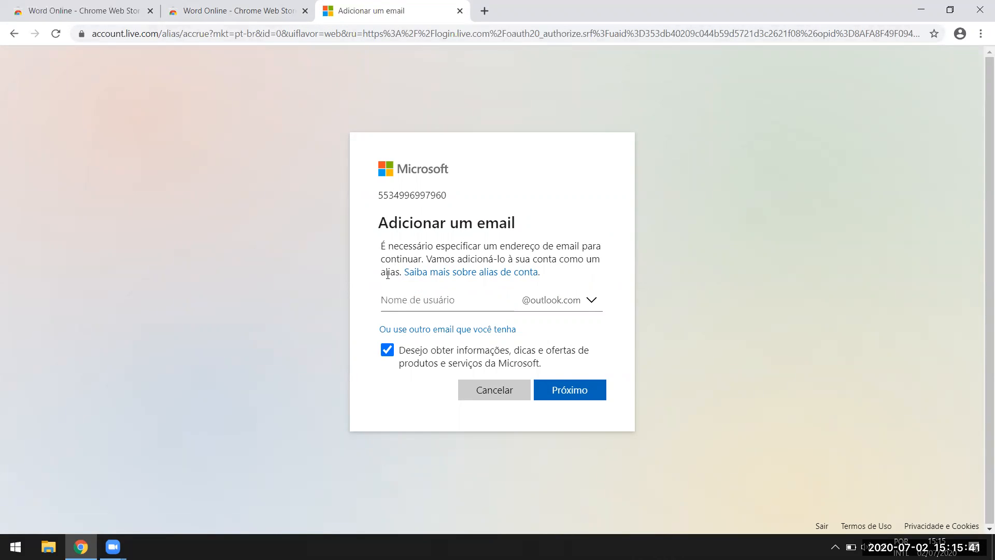
Clear stray selections and autofill suggestions, then focus the new e-mail username field
drag(388, 195, 451, 189)
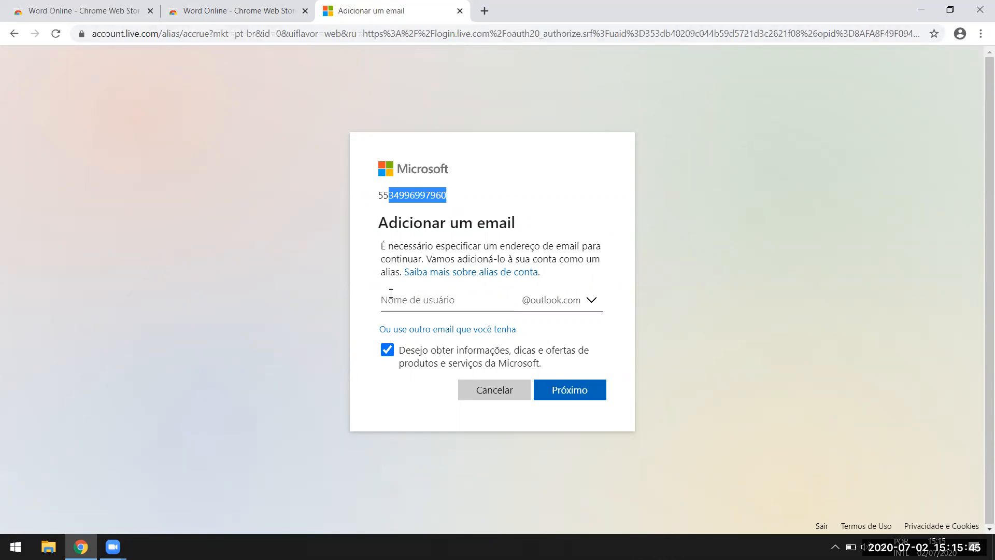
click(455, 193)
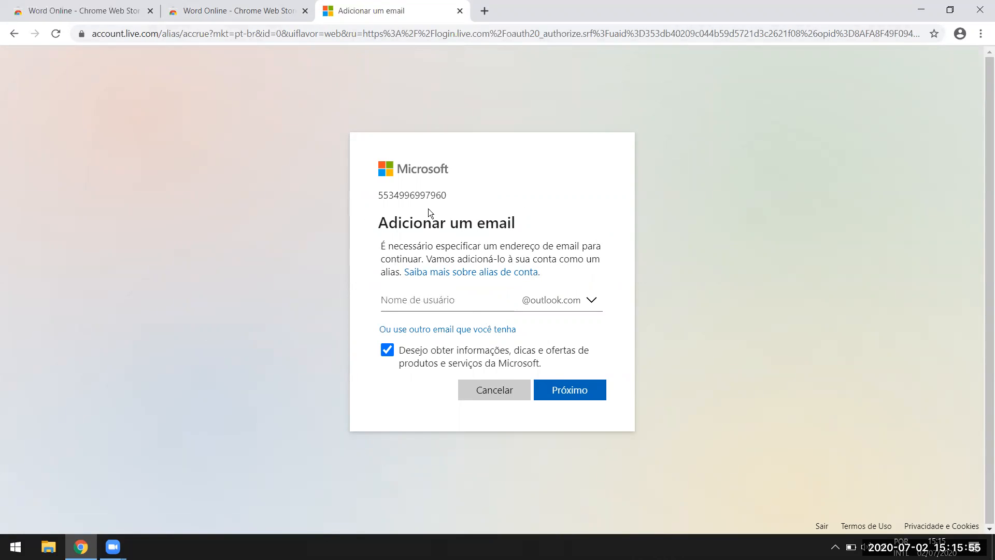
click(451, 300)
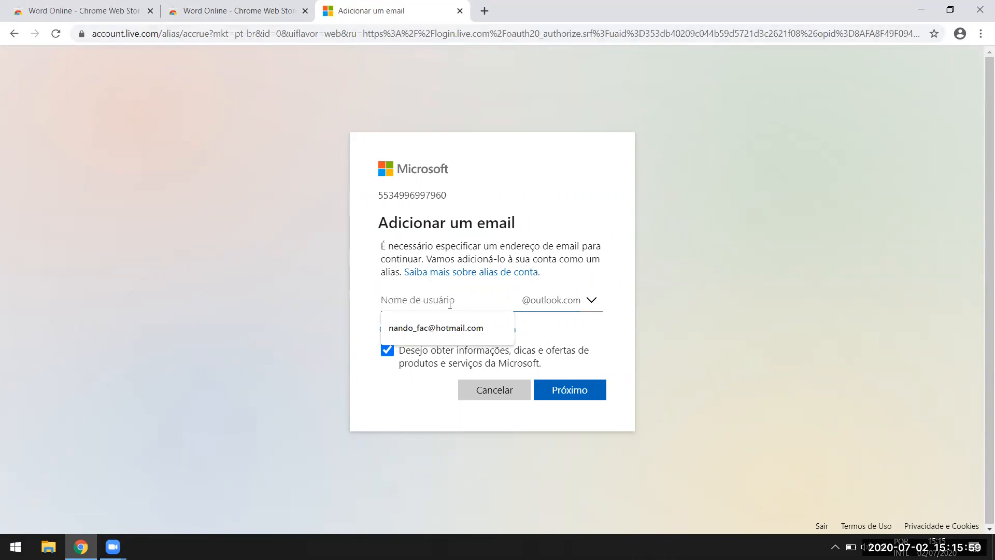
click(622, 285)
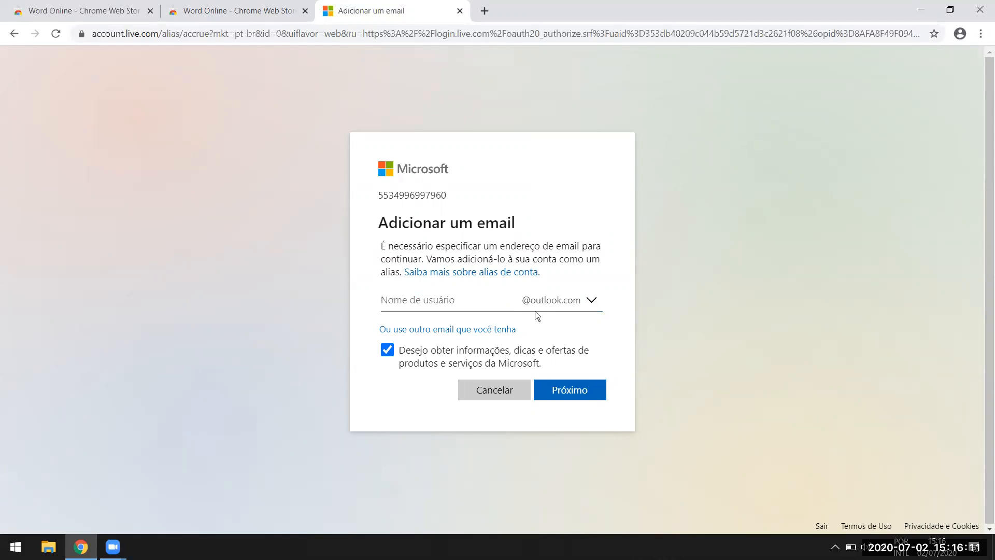
click(458, 299)
click(346, 393)
click(420, 297)
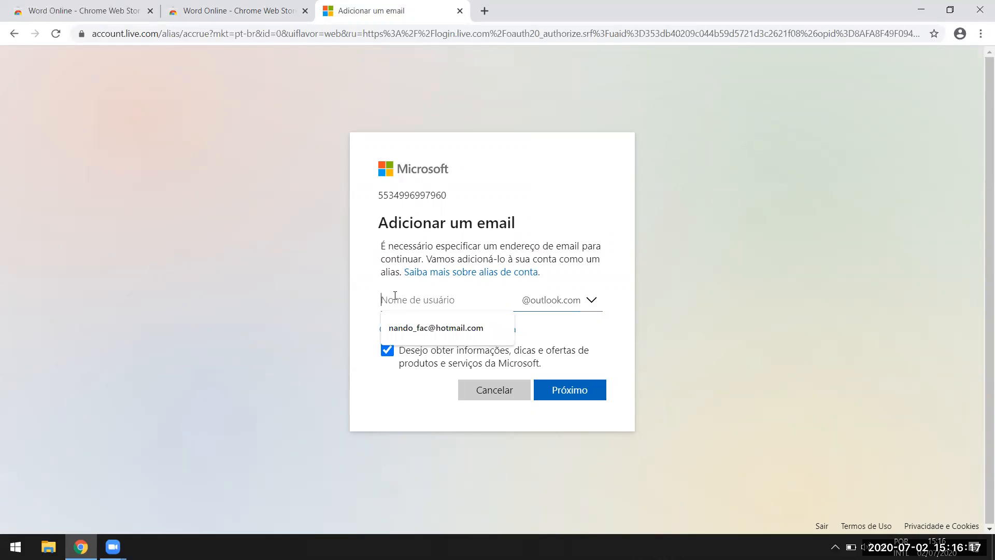
click(701, 338)
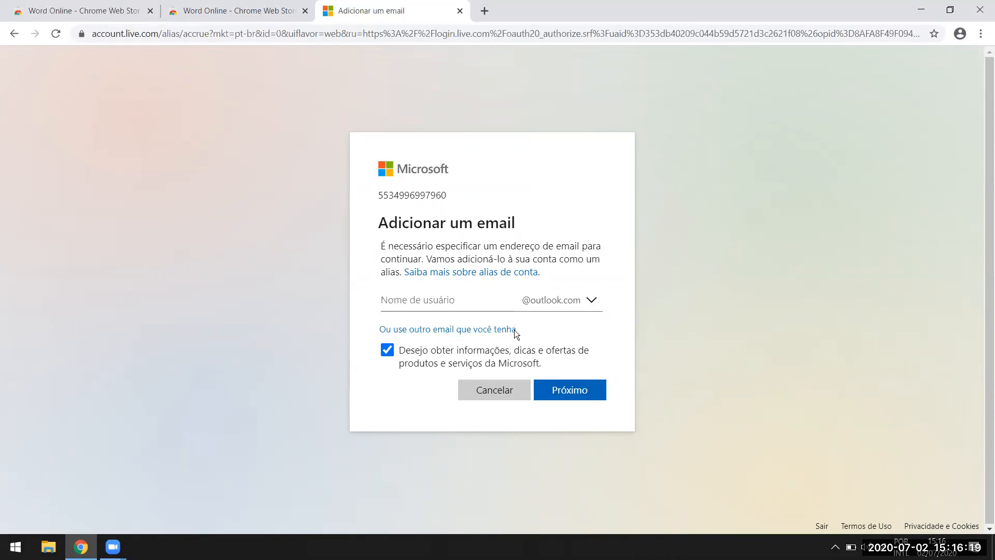
click(447, 303)
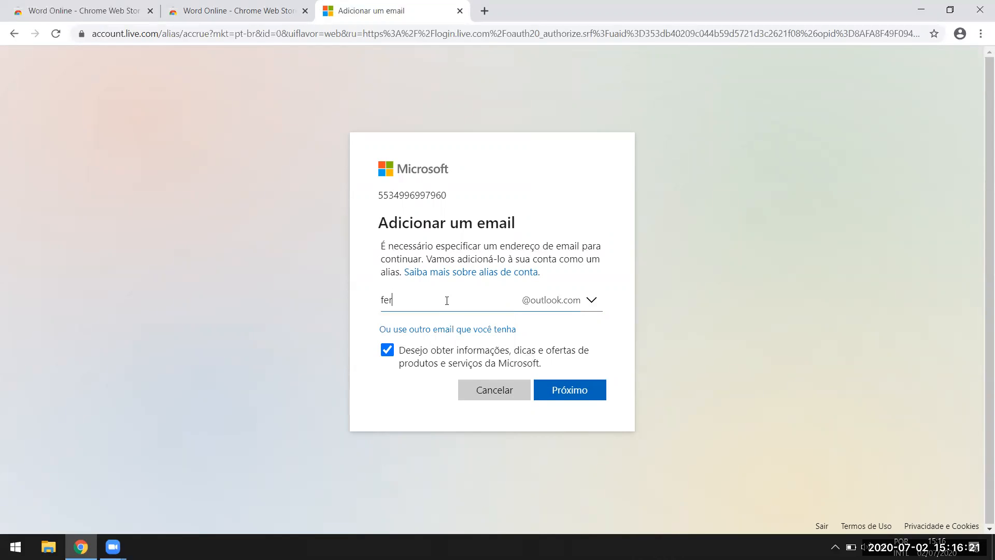
Enter a new outlook.com username, revise it after the taken-name error, and submit it
click(643, 349)
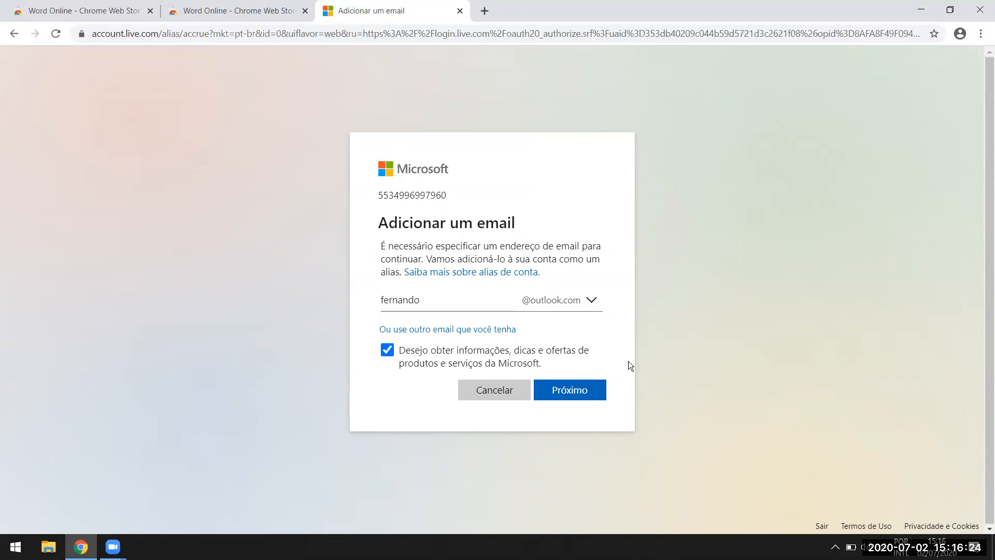
click(586, 391)
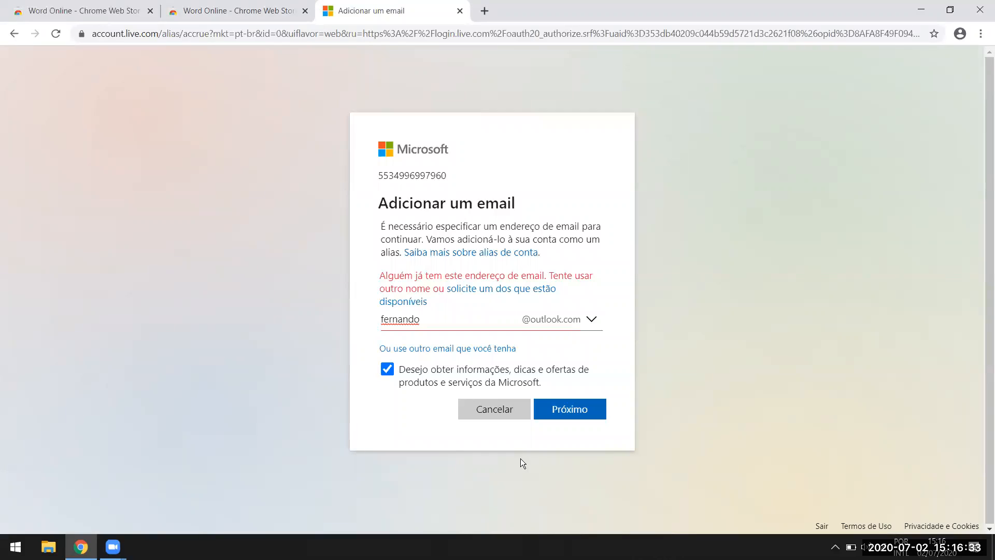
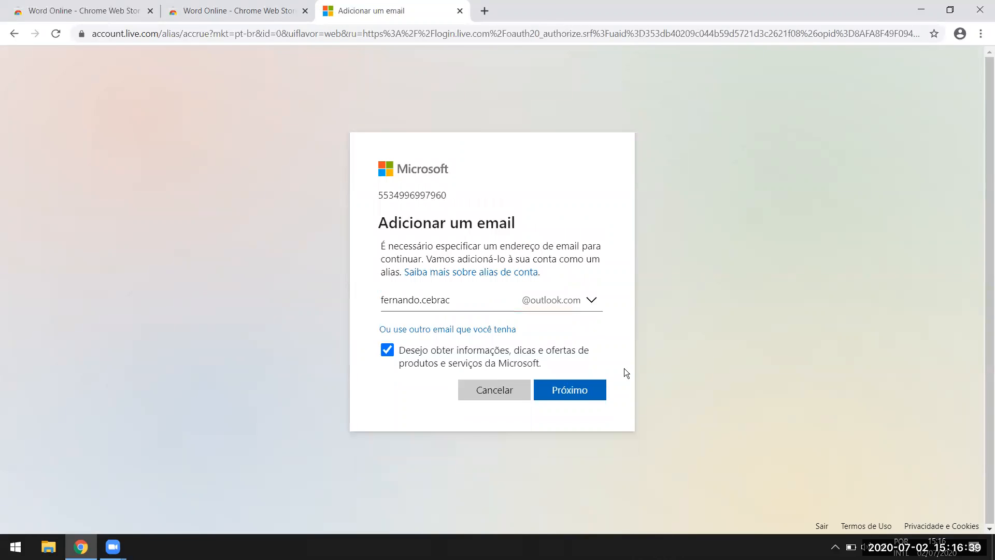
click(578, 394)
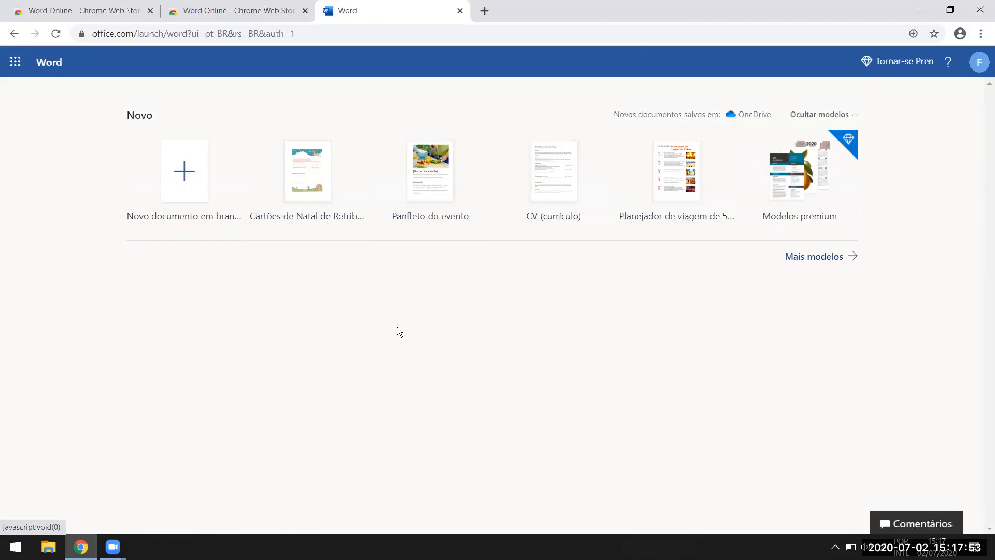
Browse the additional Word templates, return to the start page, and create a blank document
click(825, 266)
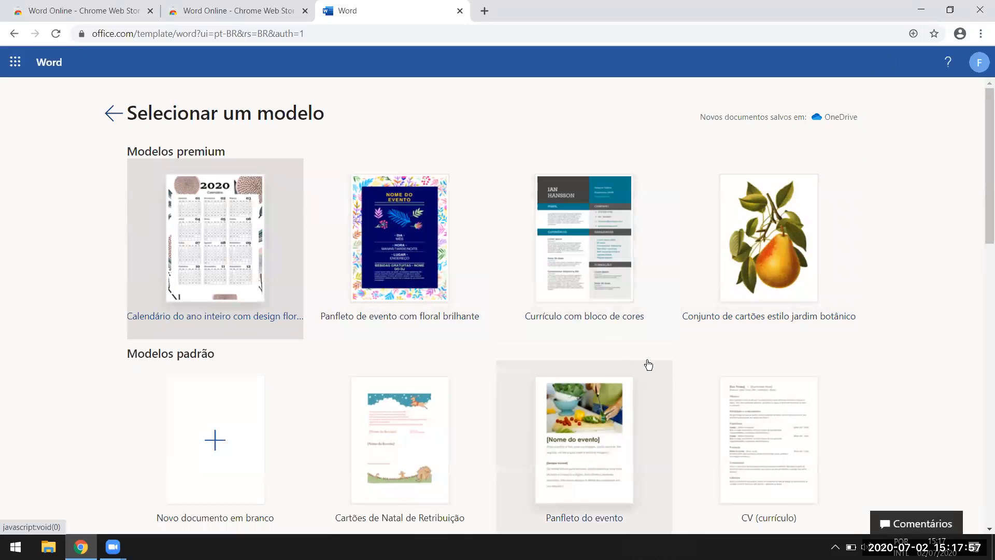
scroll(502, 368, down, 5)
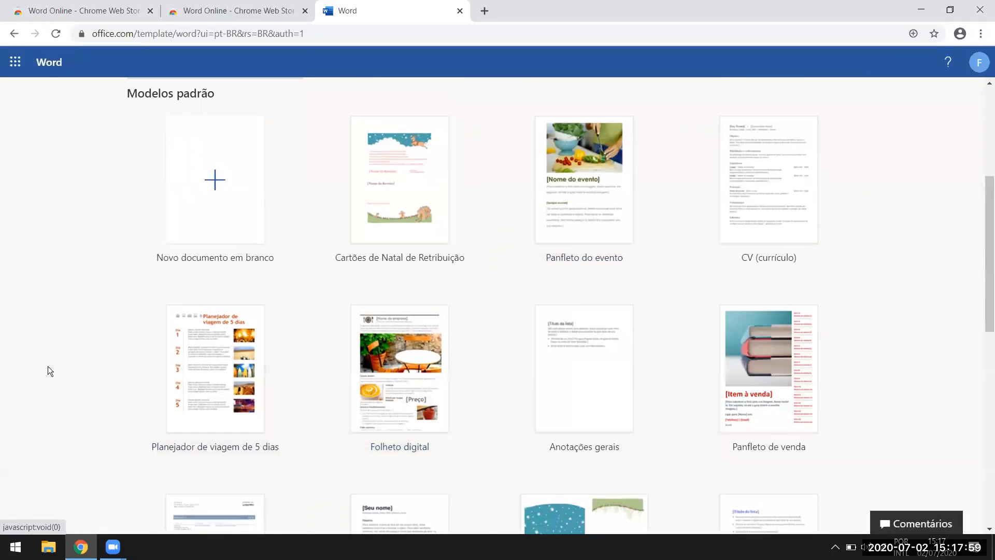
scroll(513, 344, down, 10)
scroll(317, 361, up, 15)
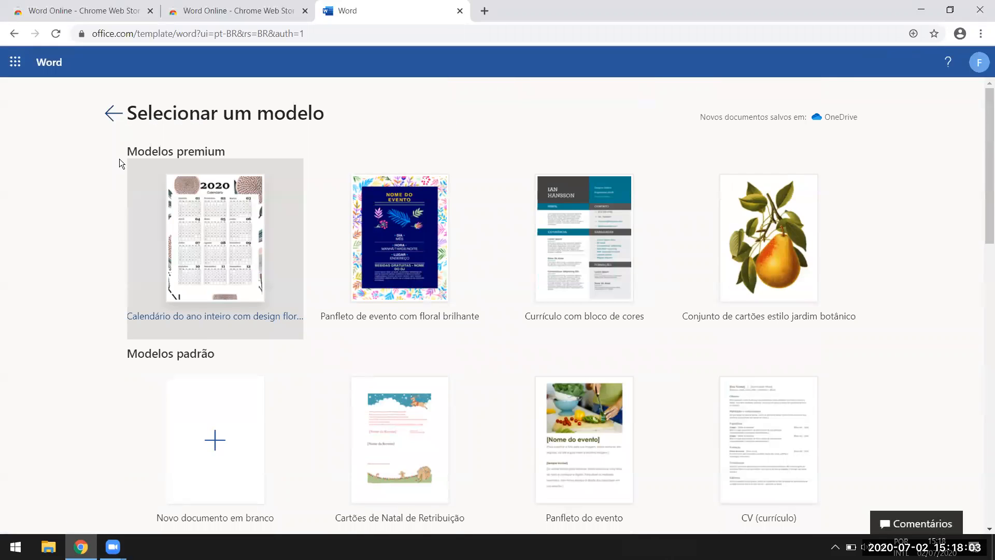
click(113, 112)
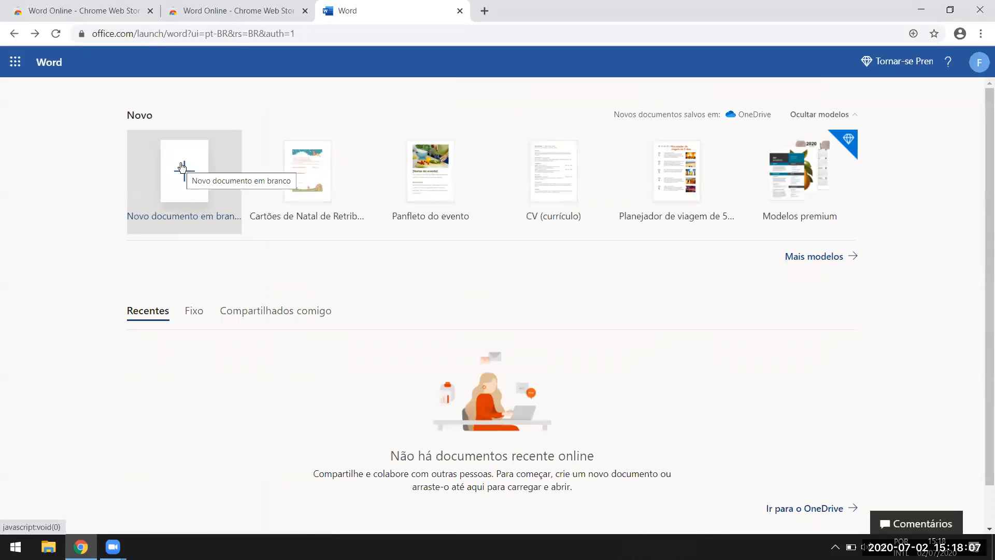
click(182, 167)
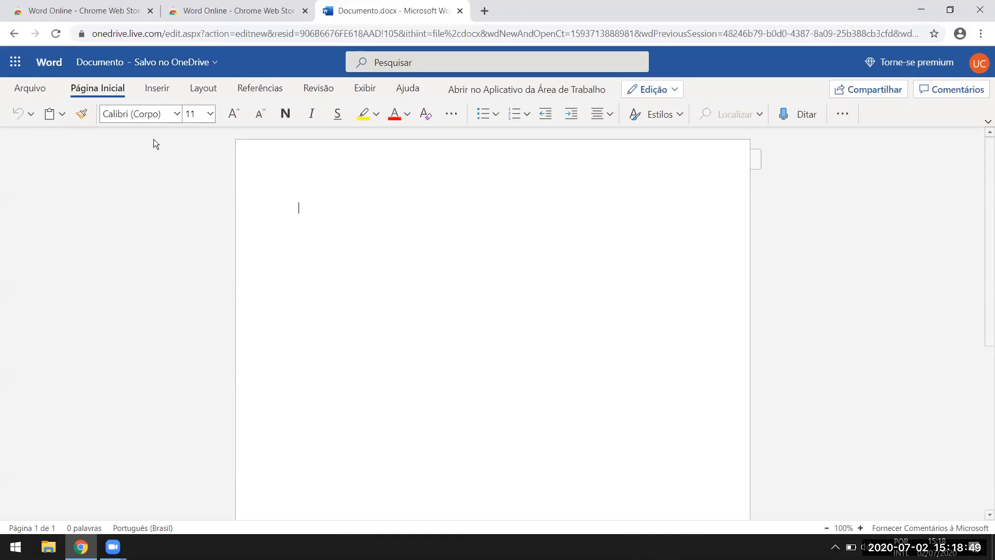
Rename the document from 'Documento' to 'Meu primeiro Arquivo'
click(103, 63)
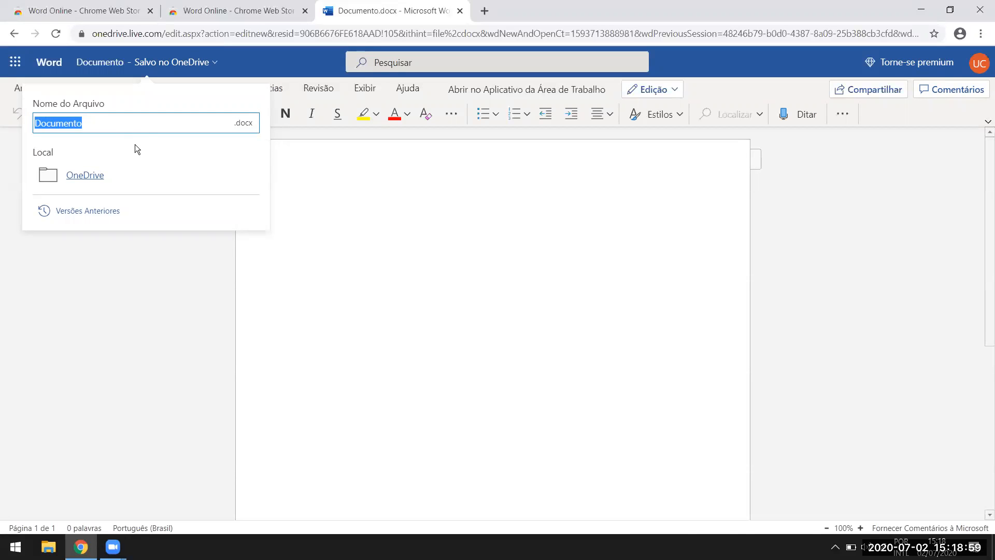
key(BackSpace)
text(Meu primeiro Arquivo)
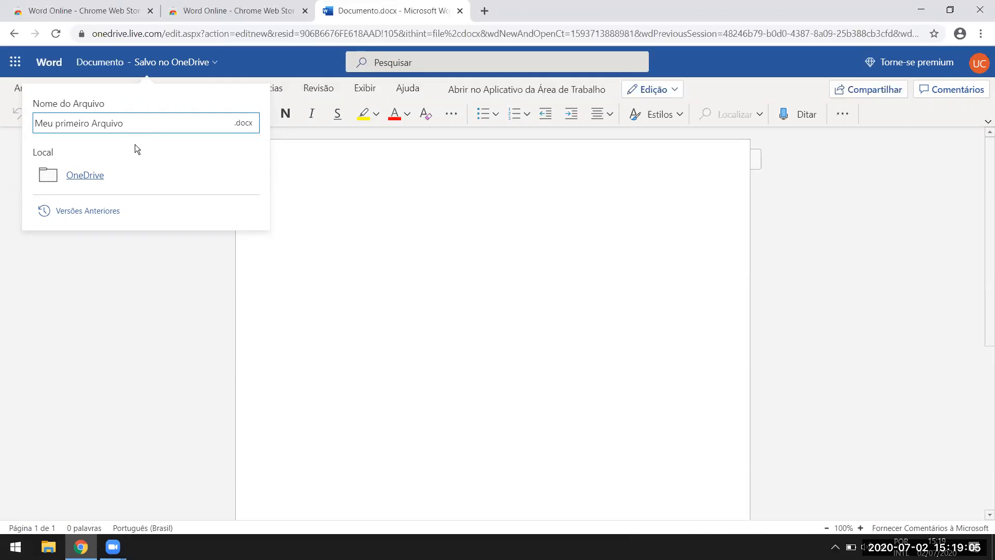
key(Return)
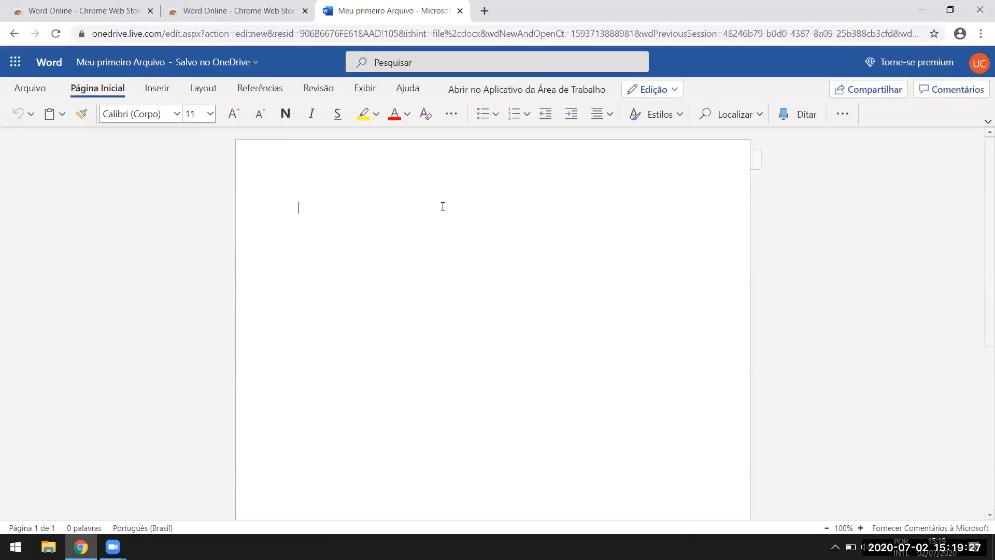
Type 'Esta é minha primeira aula de Word Web App', correcting typos along the way
text(Esta é minha pru)
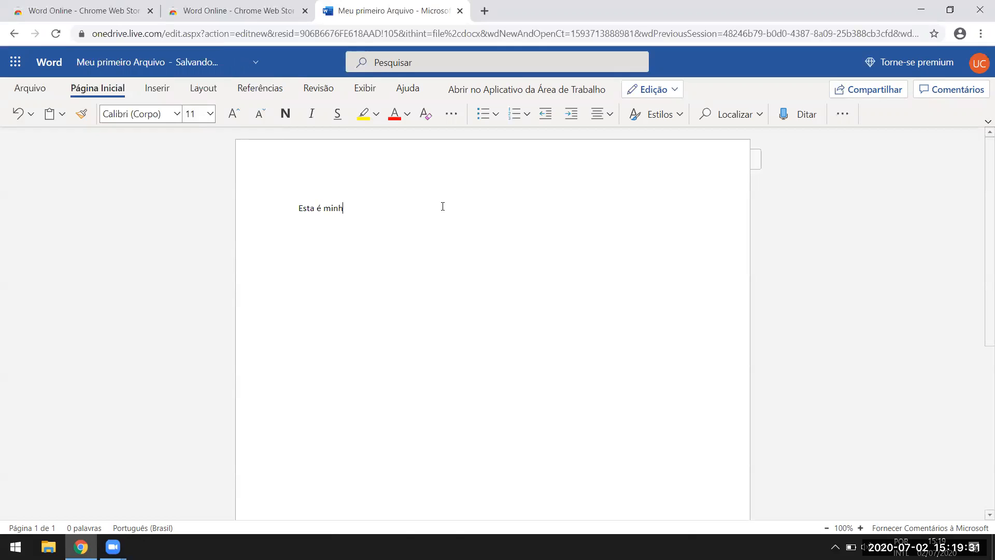
key(BackSpace)
text(imeu)
key(BackSpace)
text(ira)
key(BackSpace)
key(BackSpace)
key(BackSpace)
text(ira aula de Word Web App)
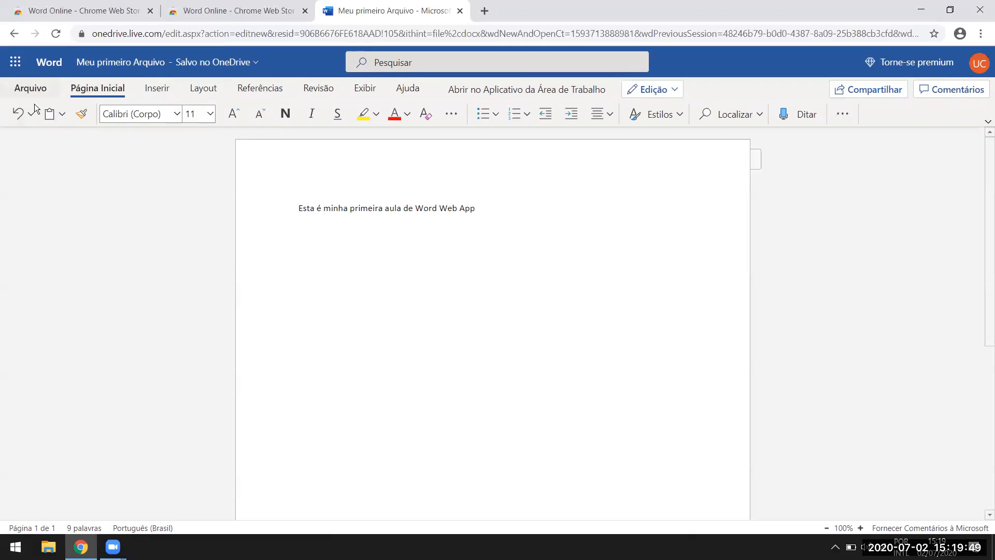
click(30, 90)
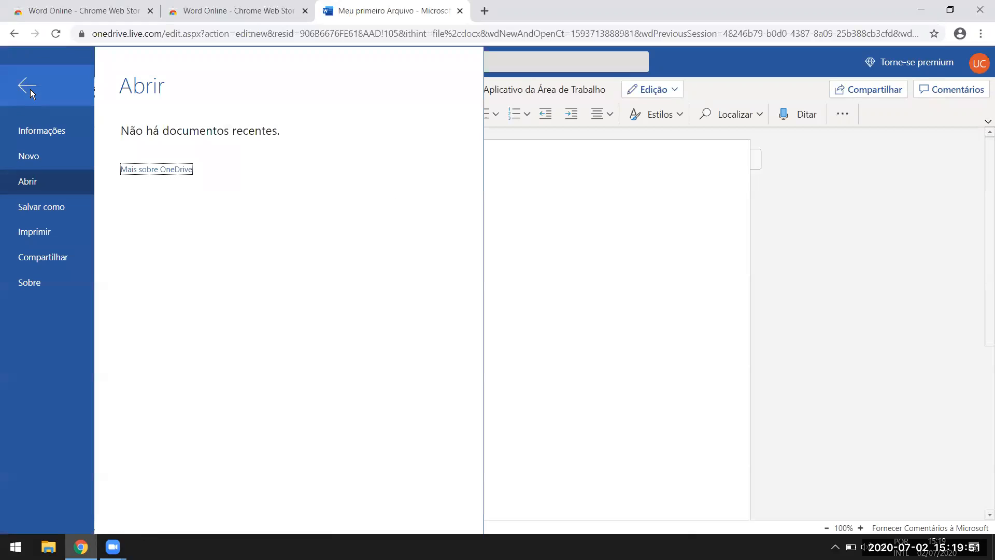
Browse the Novo, Abrir and Salvar como file pages, then choose to download as PDF
click(45, 154)
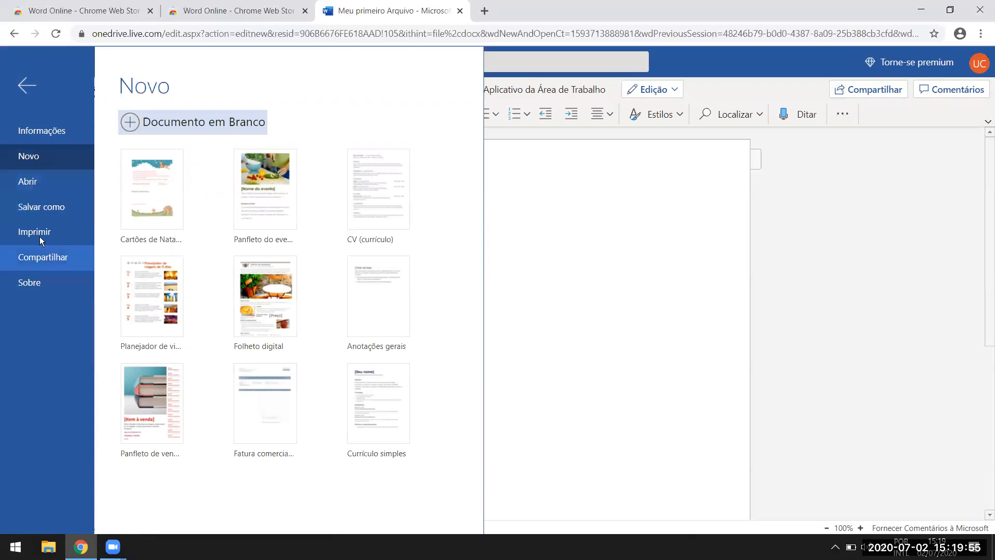
click(40, 183)
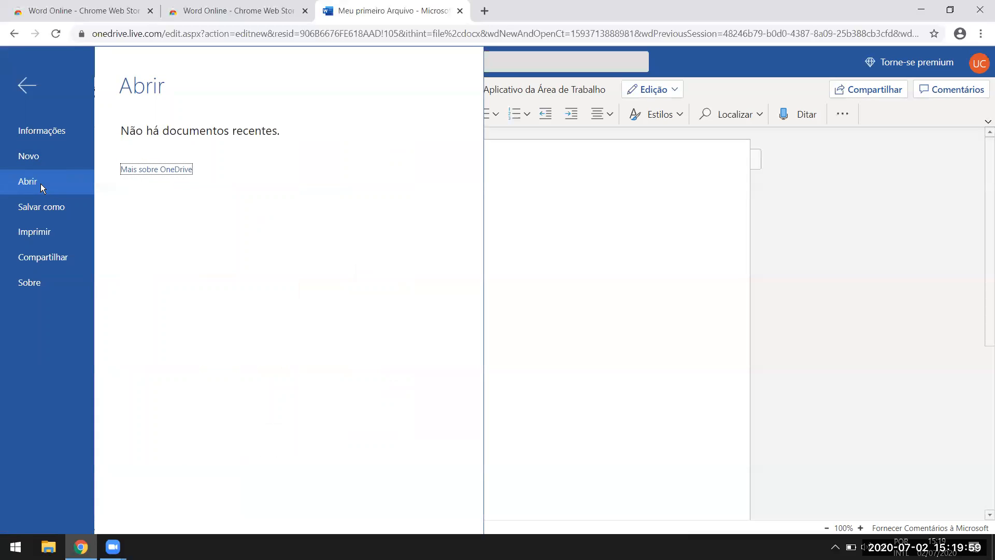
click(50, 201)
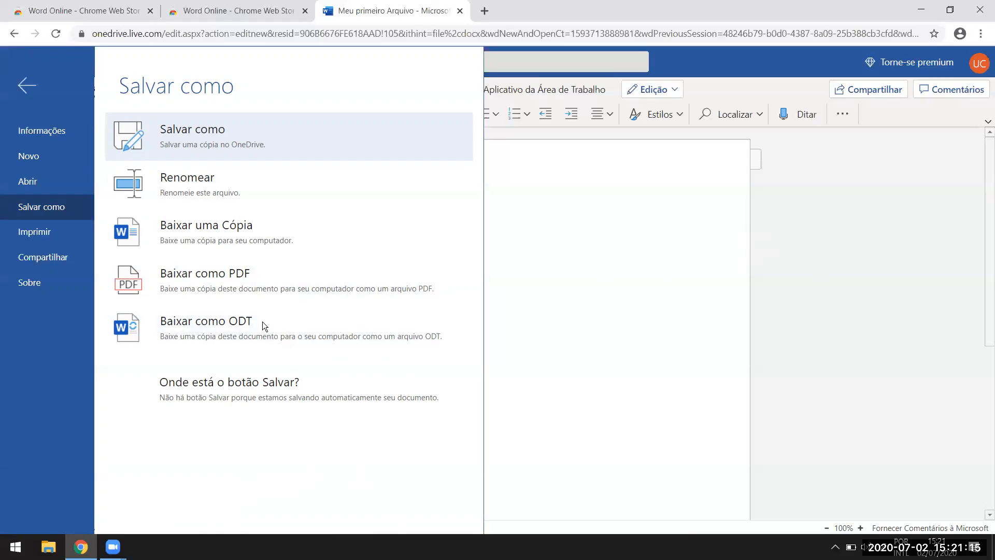
click(268, 285)
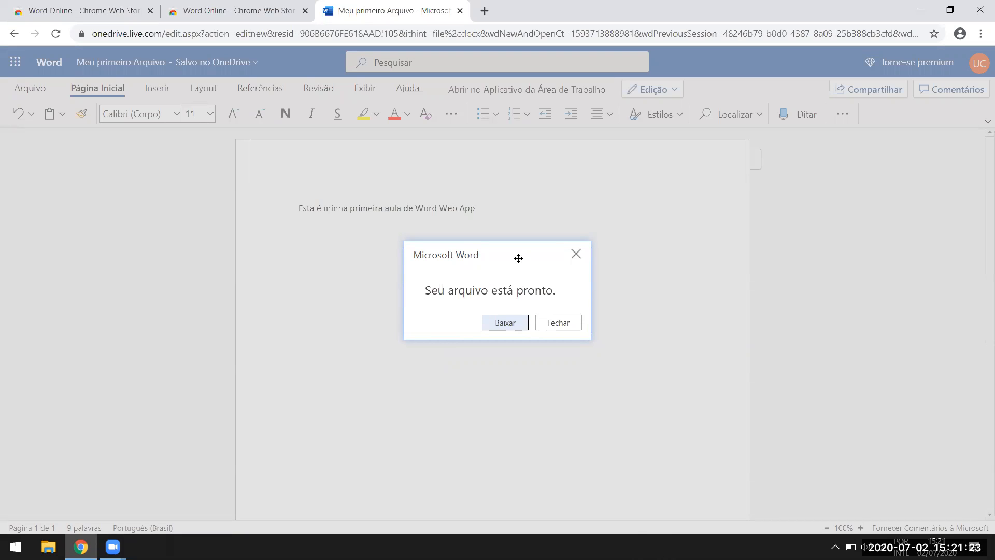
Download 'Meu primeiro Arquivo.pdf' and open File Explorer to locate it
click(497, 323)
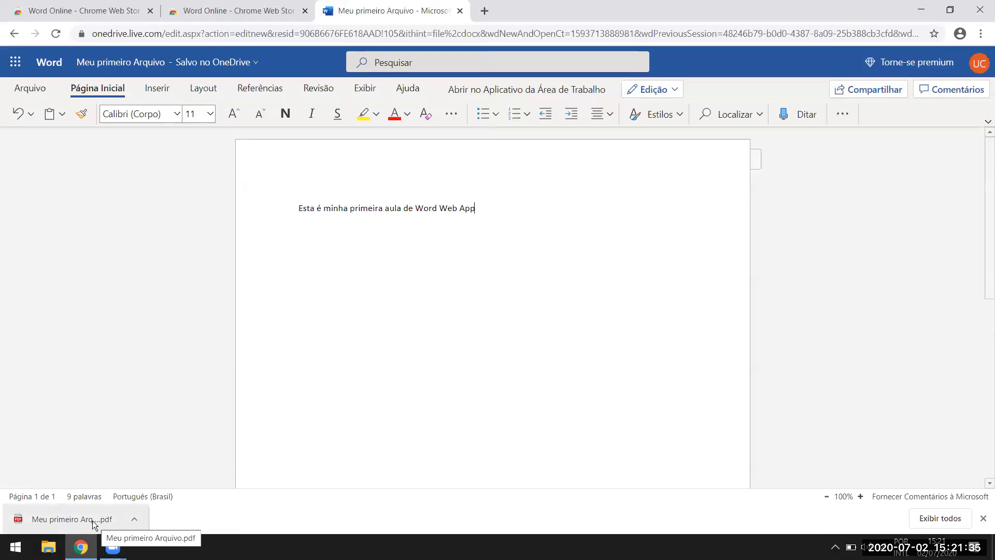
click(48, 546)
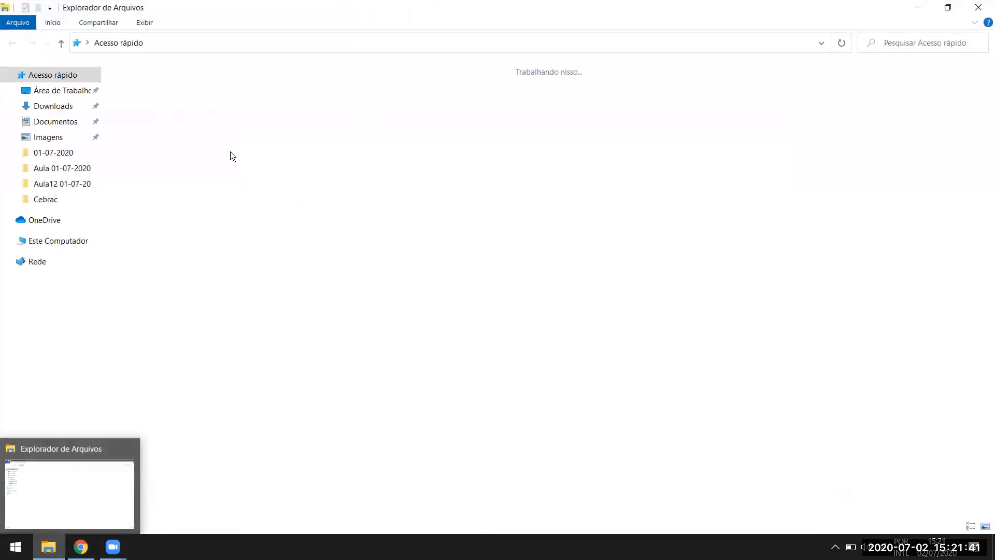
Open the downloaded 36 KB PDF 'Meu primeiro Arquivo' from the Downloads folder
click(51, 107)
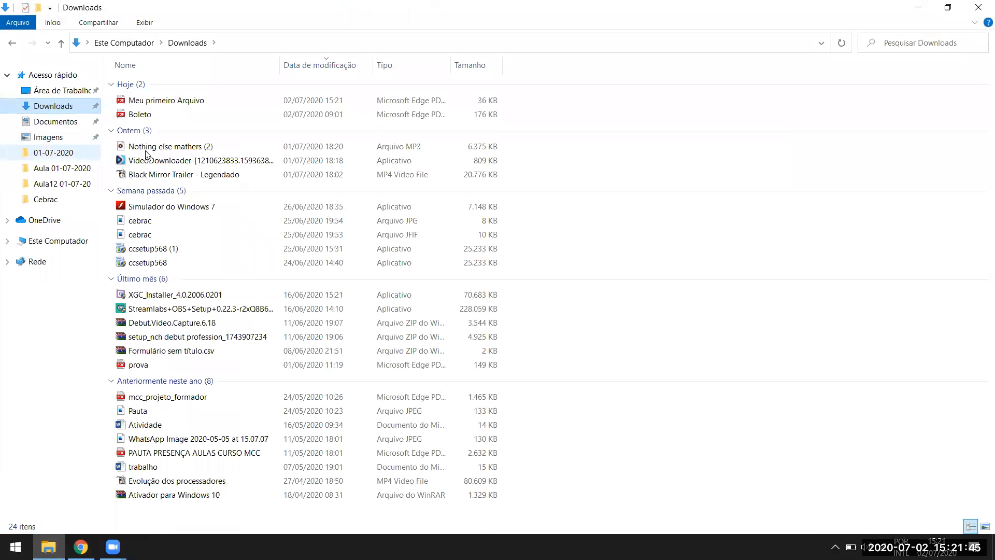
double_click(185, 102)
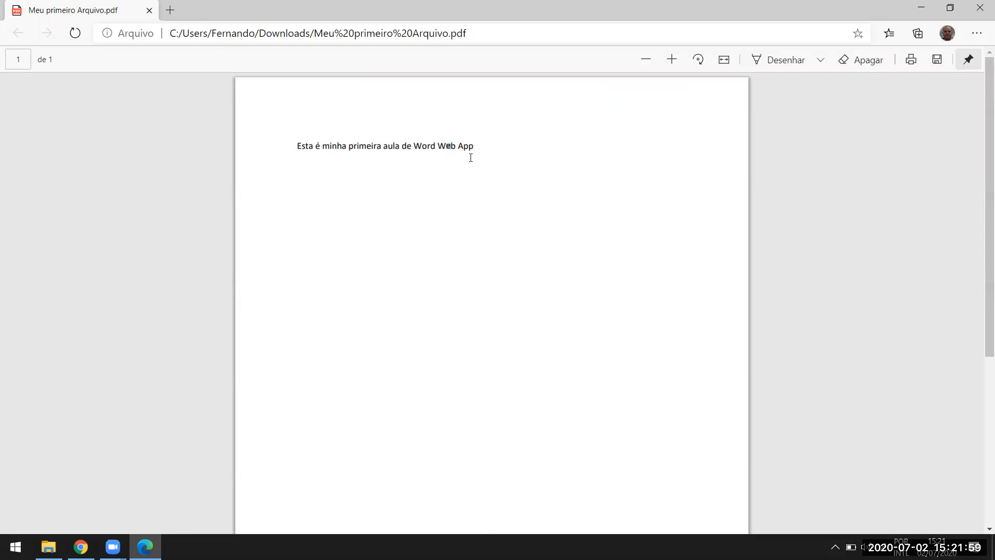
Confirm the PDF reads 'Esta é minha primeira aula de Word Web App', then close Edge
drag(438, 146, 491, 147)
click(827, 215)
click(980, 8)
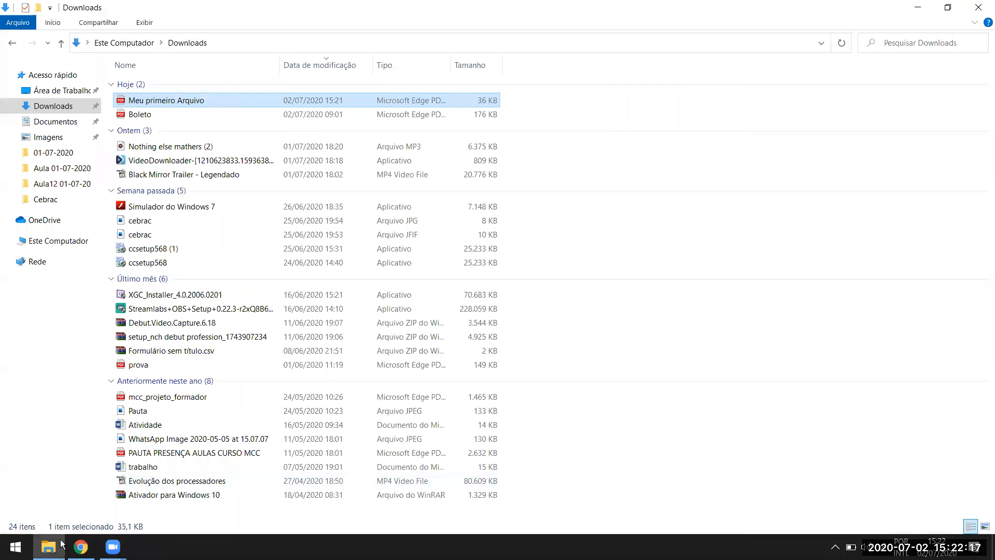
Back in Chrome, look over the Arquivo menu's Abrir and Compartilhar options, then return to editing
click(80, 547)
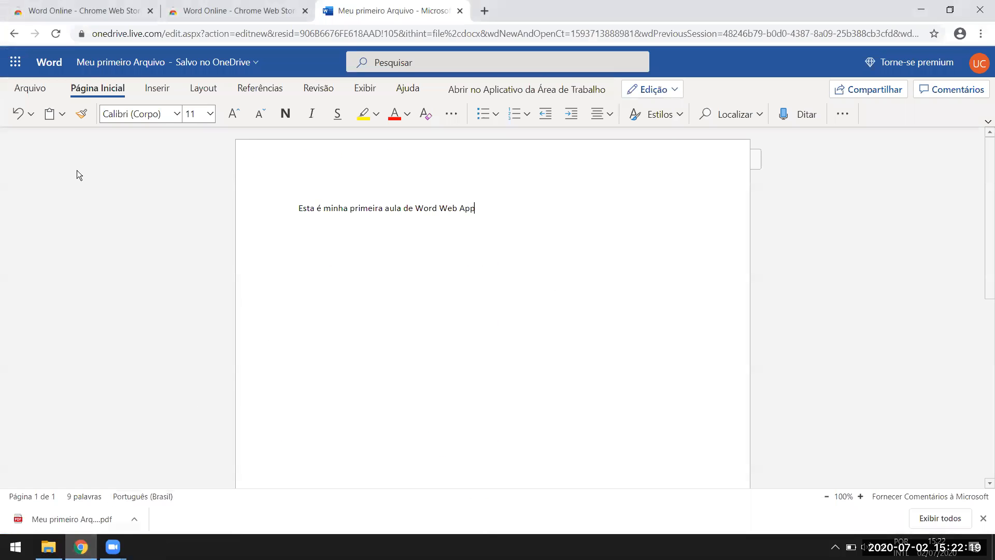
click(36, 89)
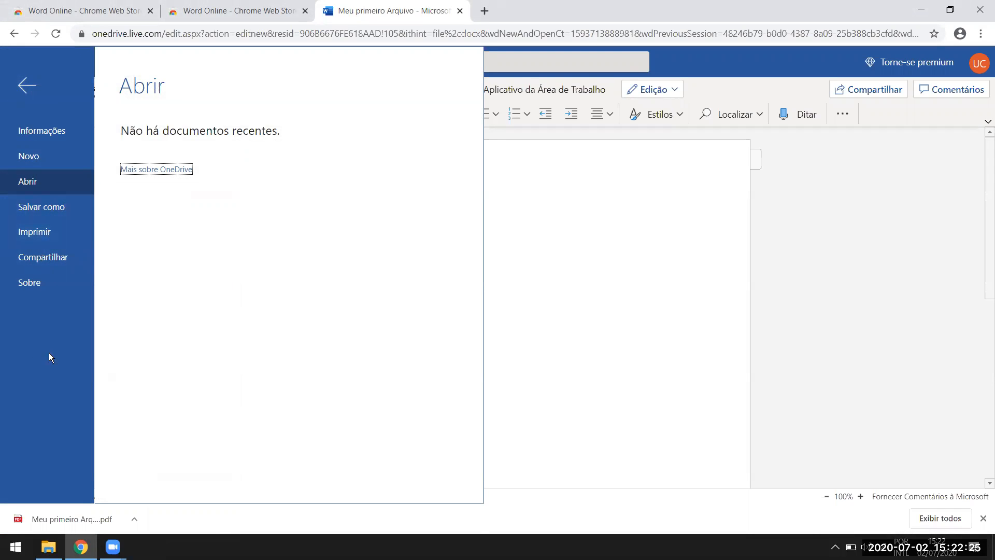
click(49, 263)
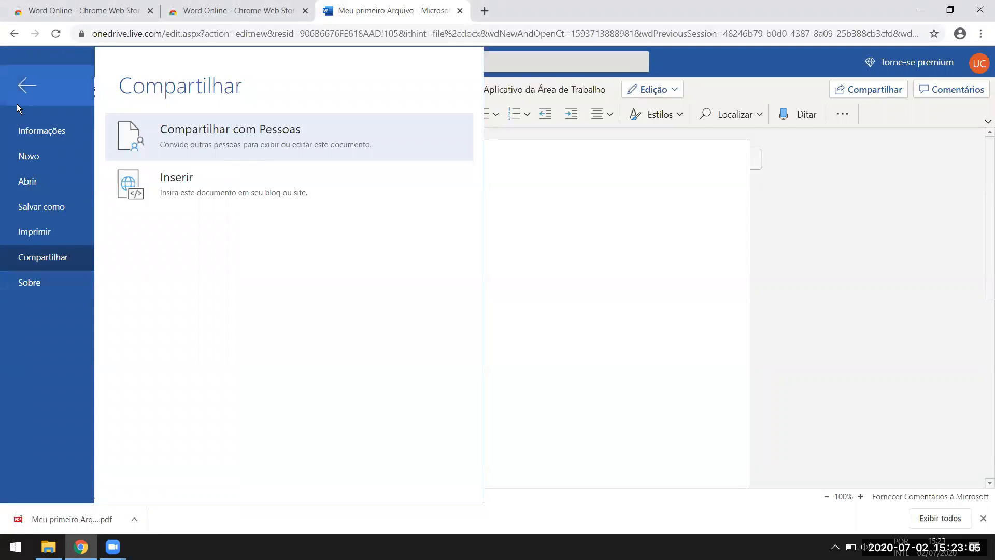
click(23, 91)
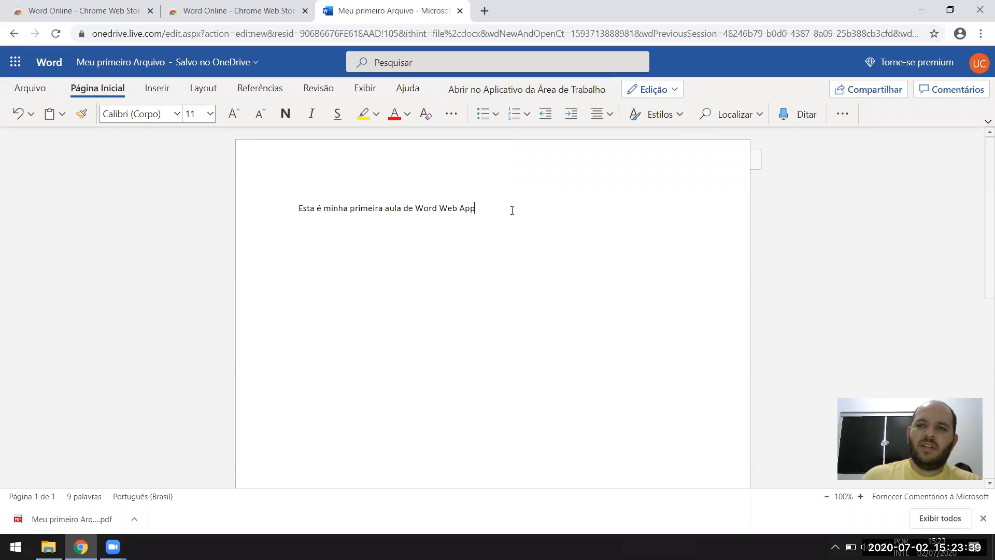
Add an empty line after 'Esta é minha primeira aula de Word Web App'
key(Return)
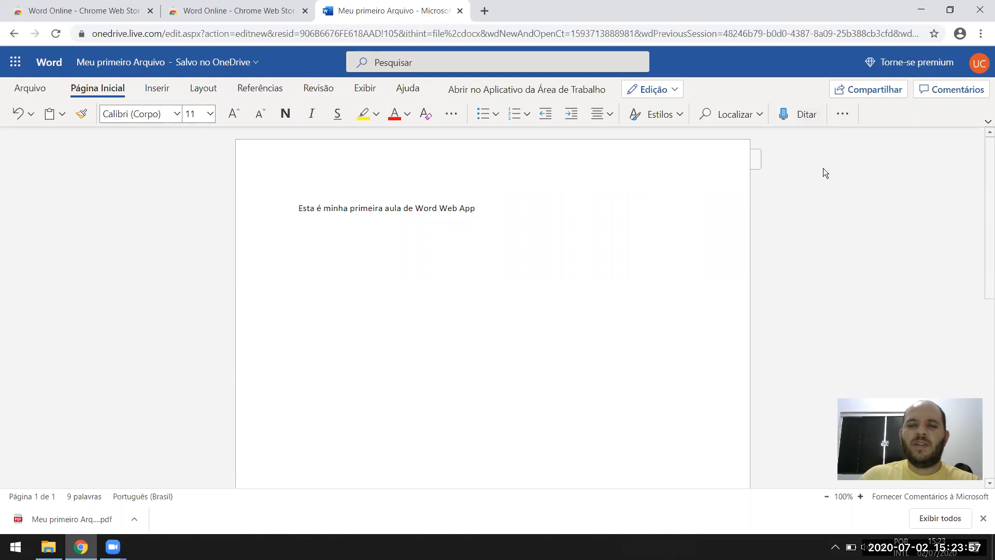
Dictate 'Nesta aula estamos aprendendo a utilizar o Word web app' as the second line
click(798, 115)
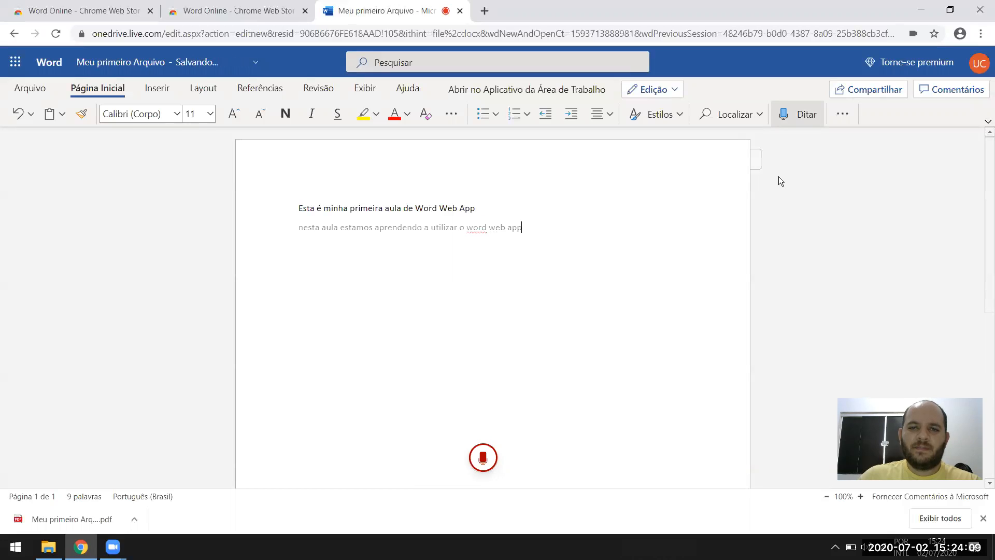
click(800, 115)
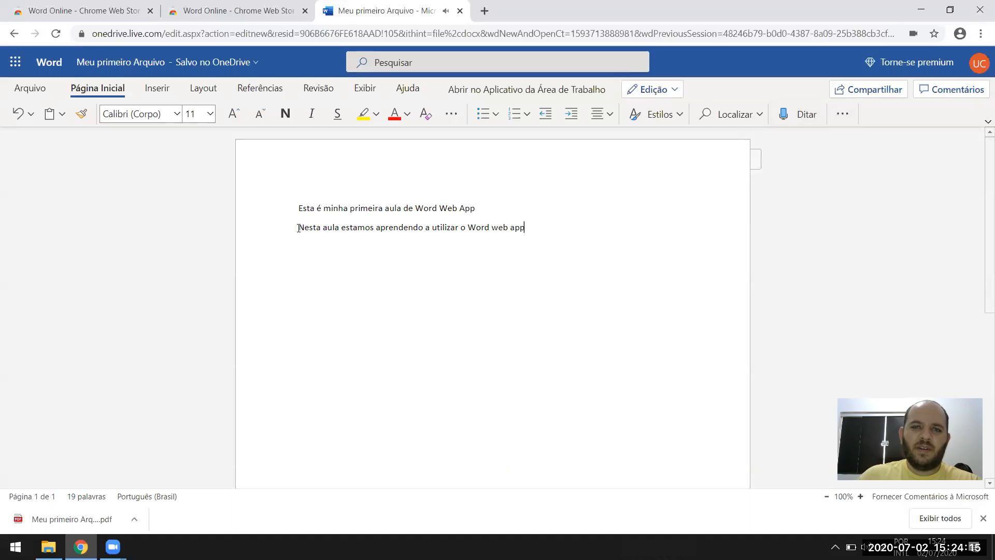
drag(297, 229, 530, 238)
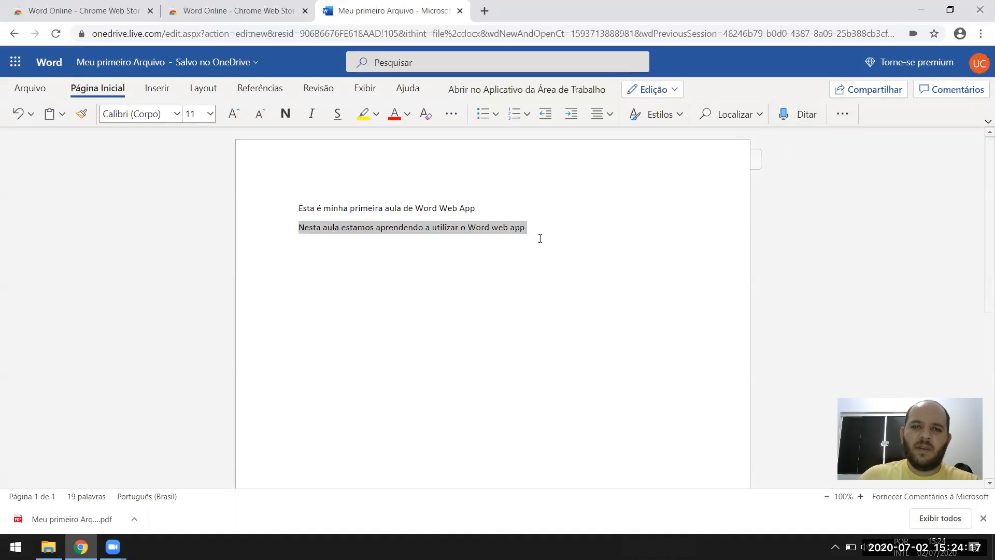
click(542, 236)
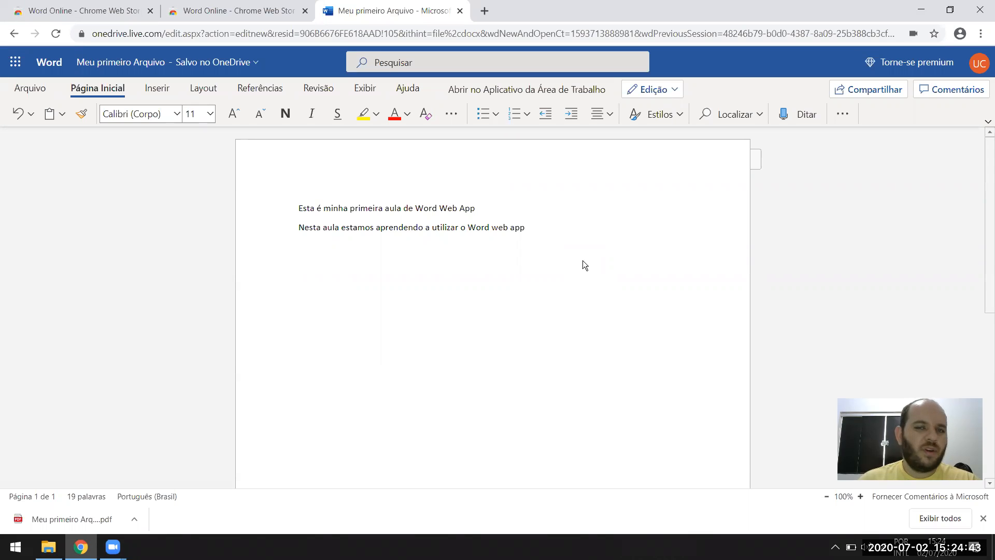
Dictate 'Agora vamos aprender algumas ferramentas para a edição do texto' on a new third line
key(Return)
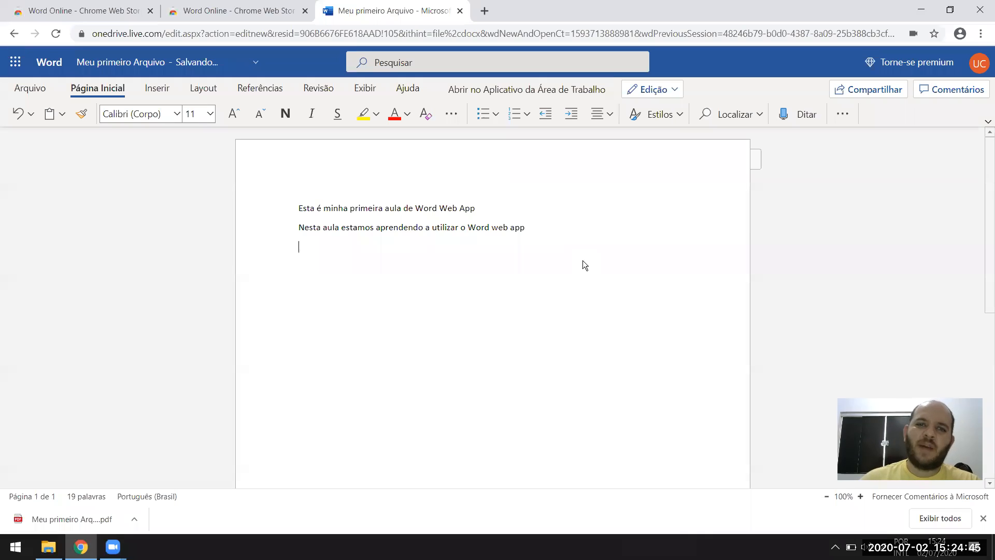
click(799, 115)
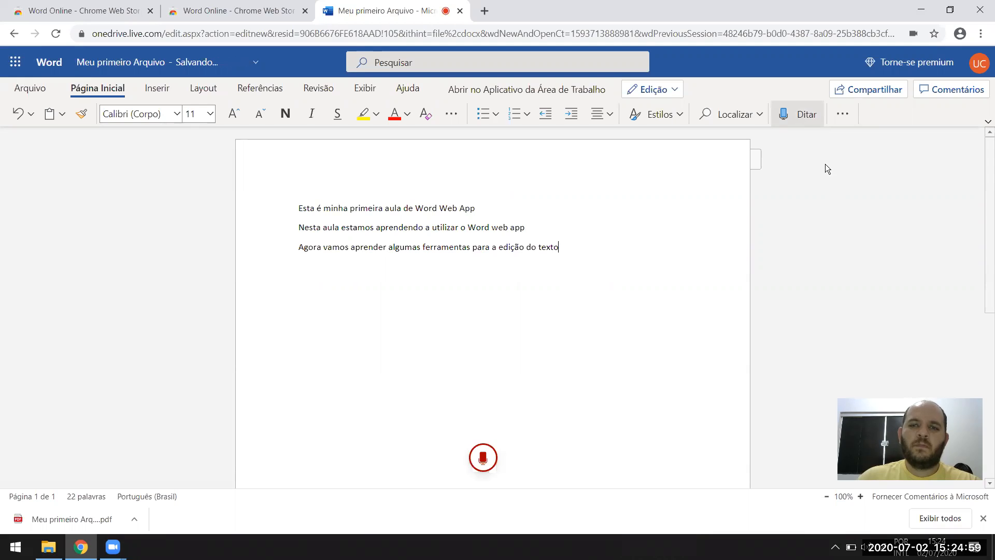
click(810, 116)
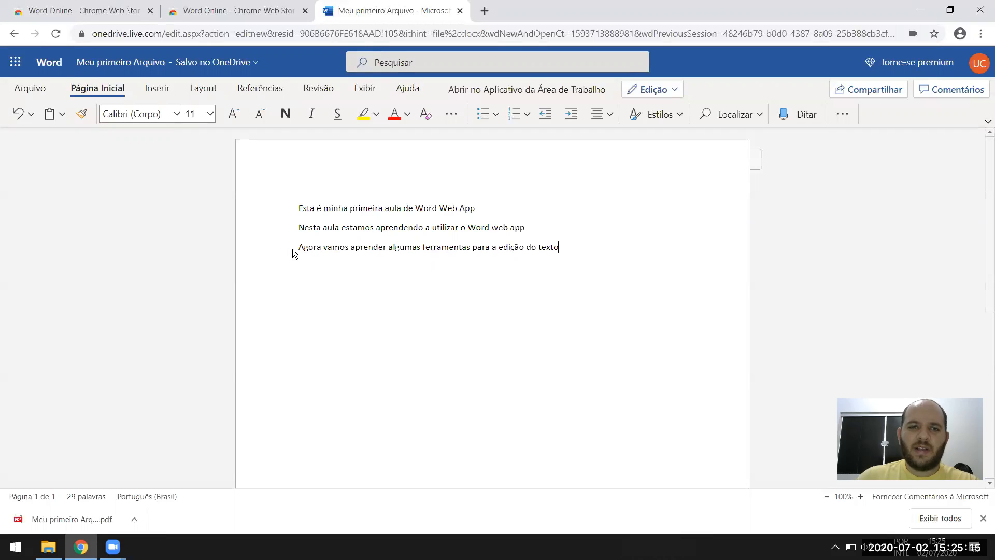
Select the line 'Esta é minha primeira aula de Word Web App' and set its font to Sylfaen
drag(311, 250, 564, 240)
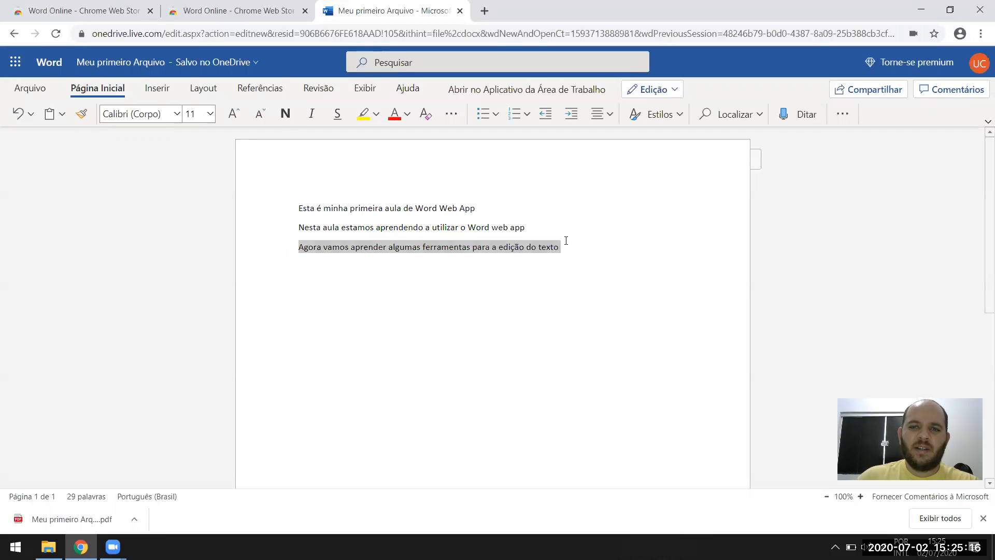
click(530, 288)
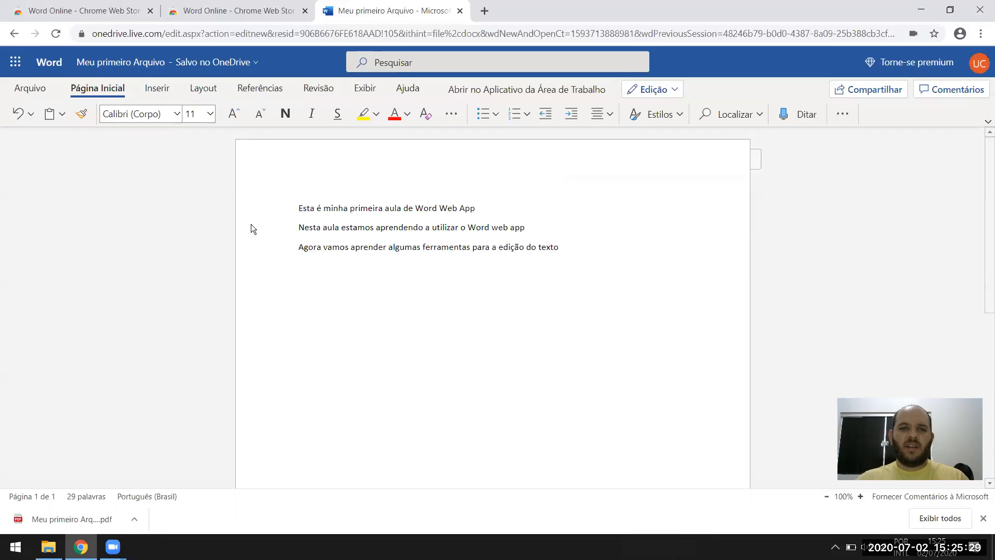
drag(300, 206, 484, 204)
click(484, 204)
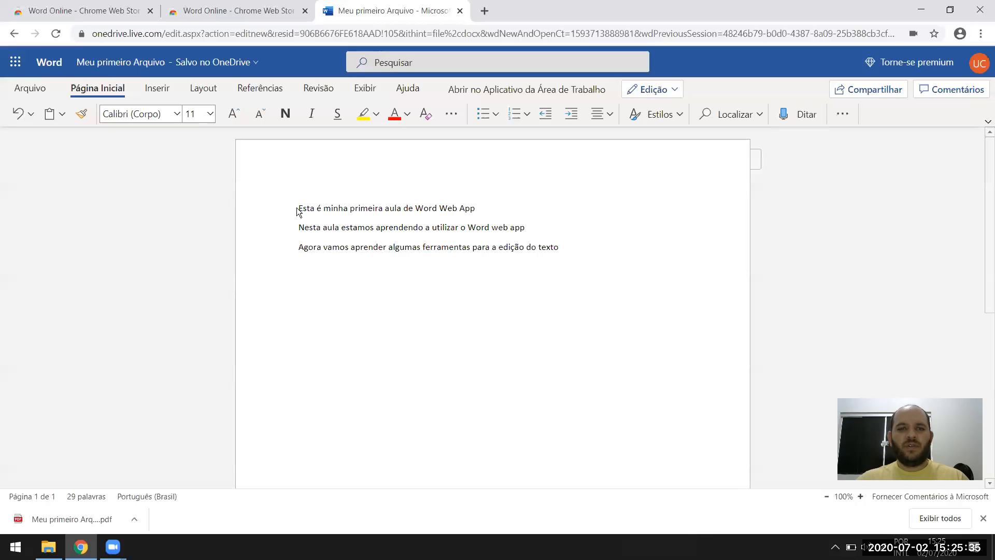
drag(299, 207, 480, 207)
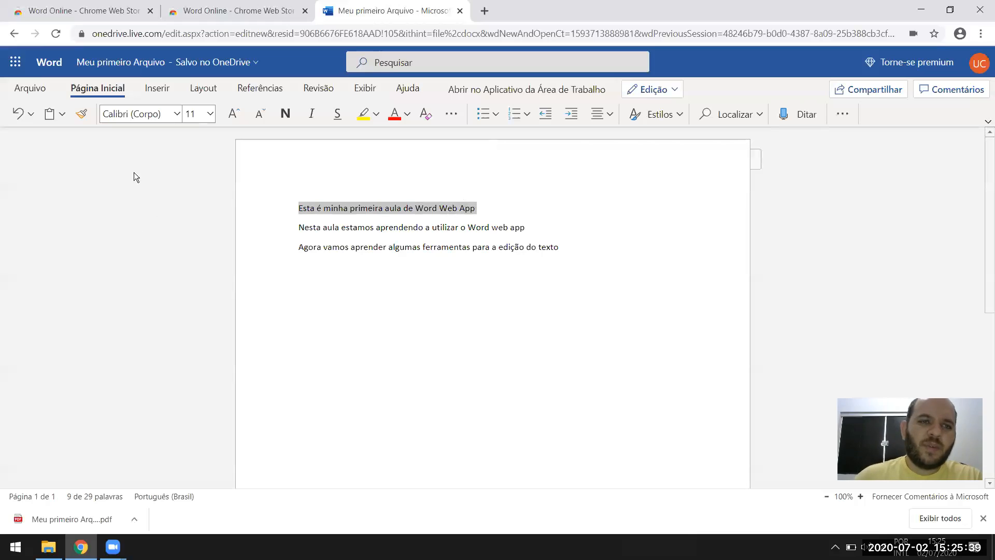
click(177, 115)
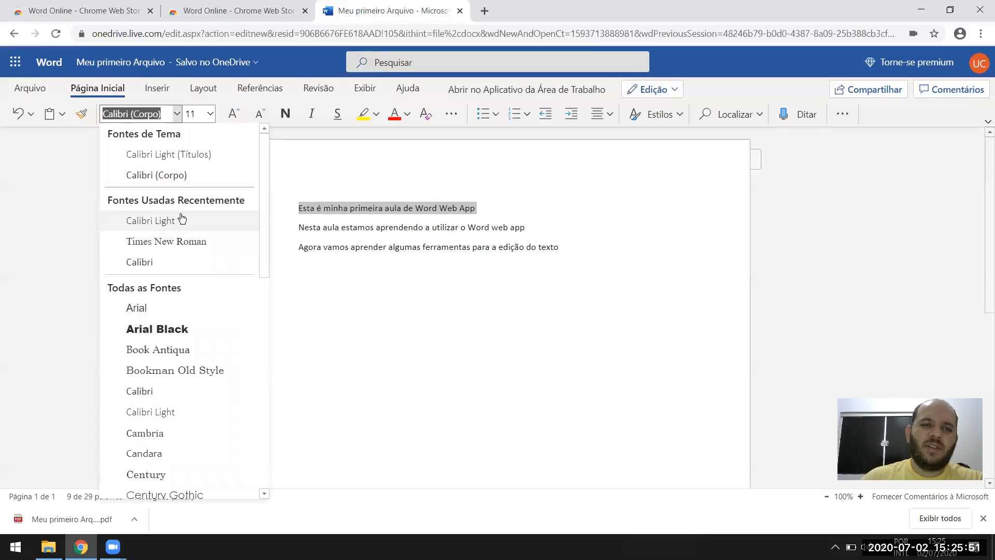
scroll(182, 220, down, 5)
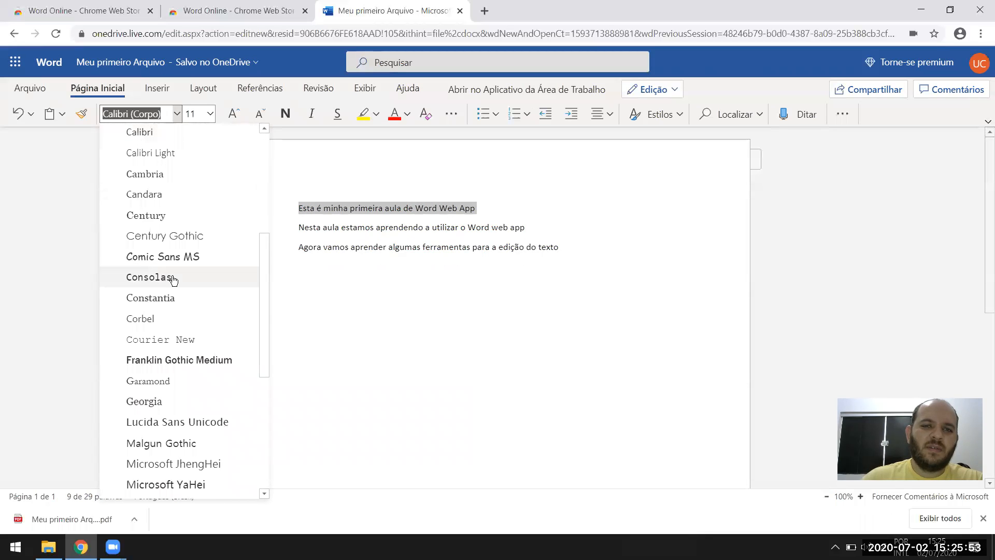
scroll(171, 277, down, 3)
scroll(184, 326, down, 3)
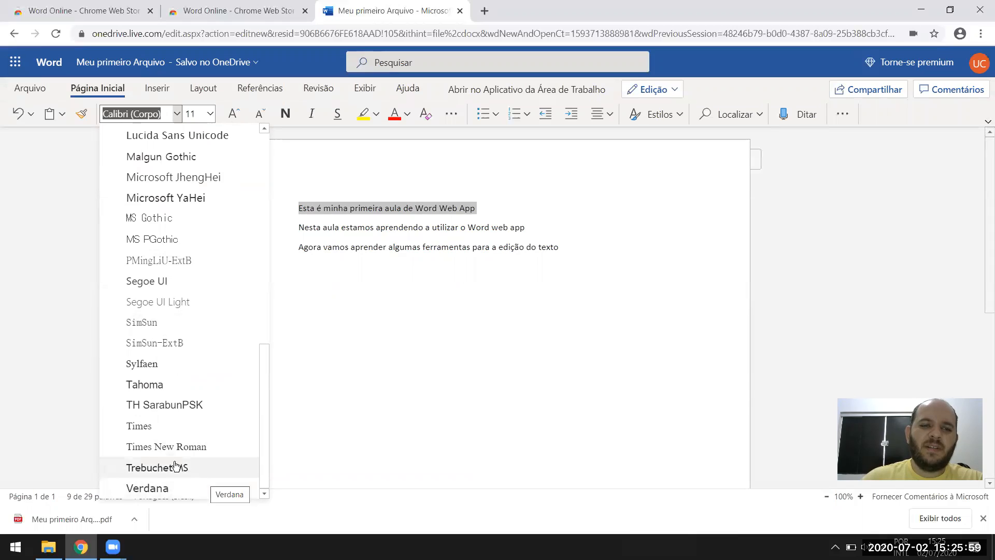
click(172, 368)
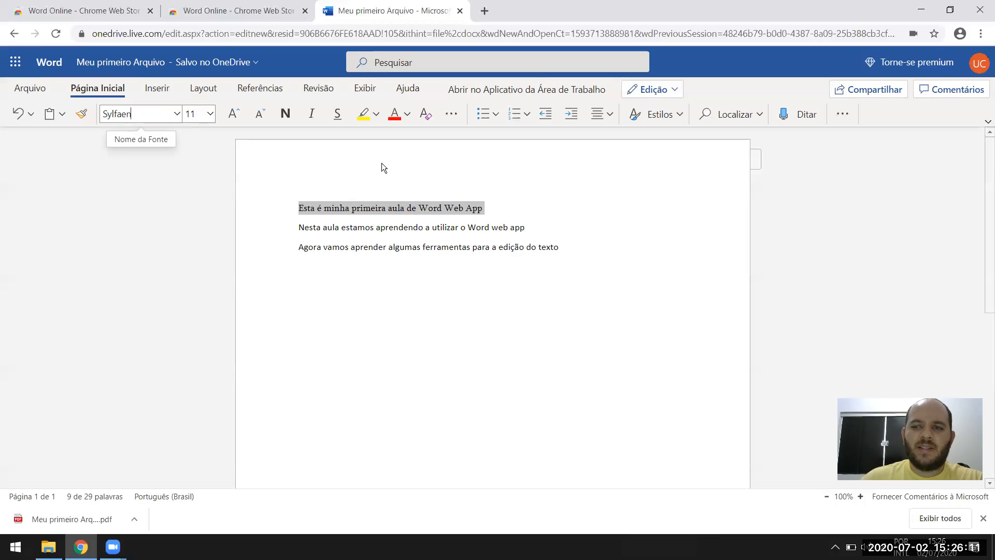
click(209, 117)
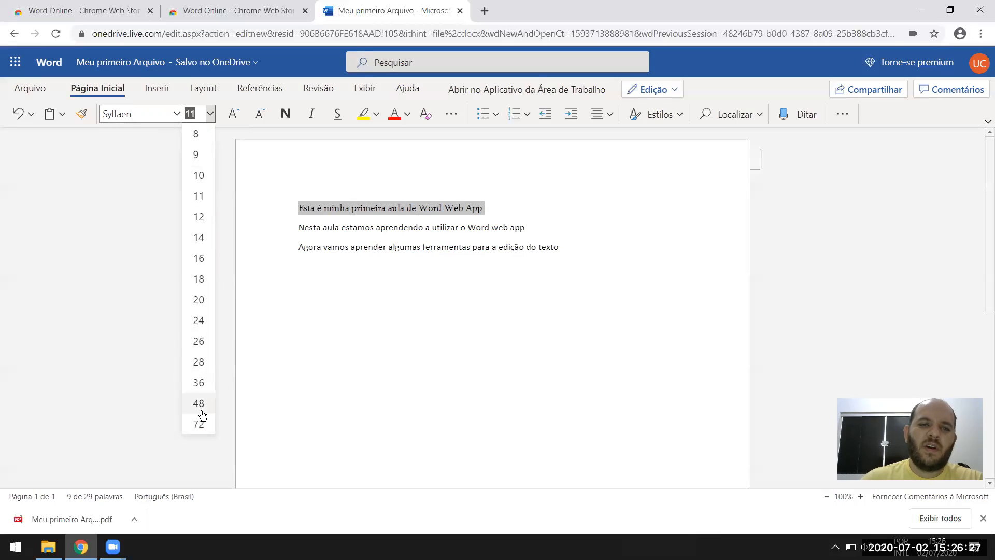
Try 24 pt on the title, then enter a custom font size of 30
click(204, 320)
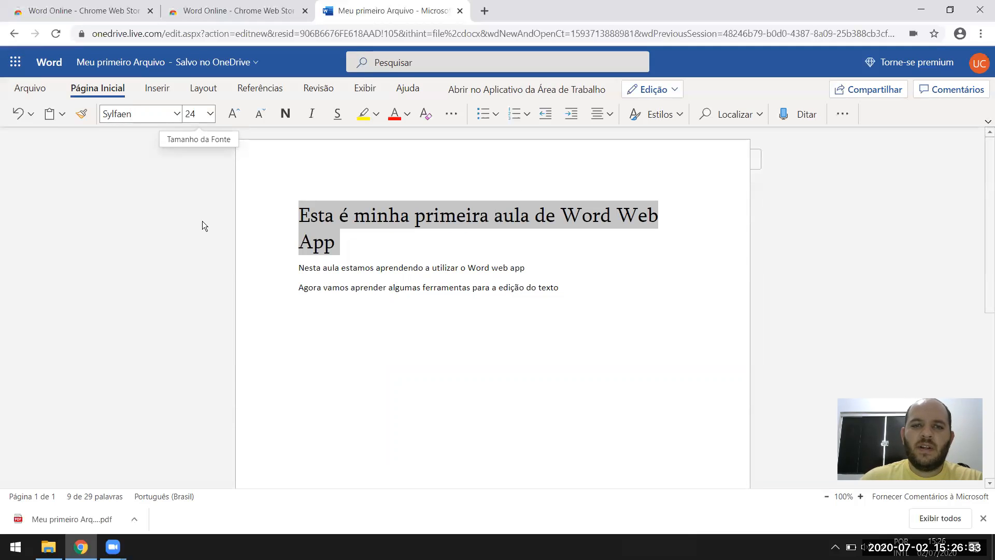
click(210, 115)
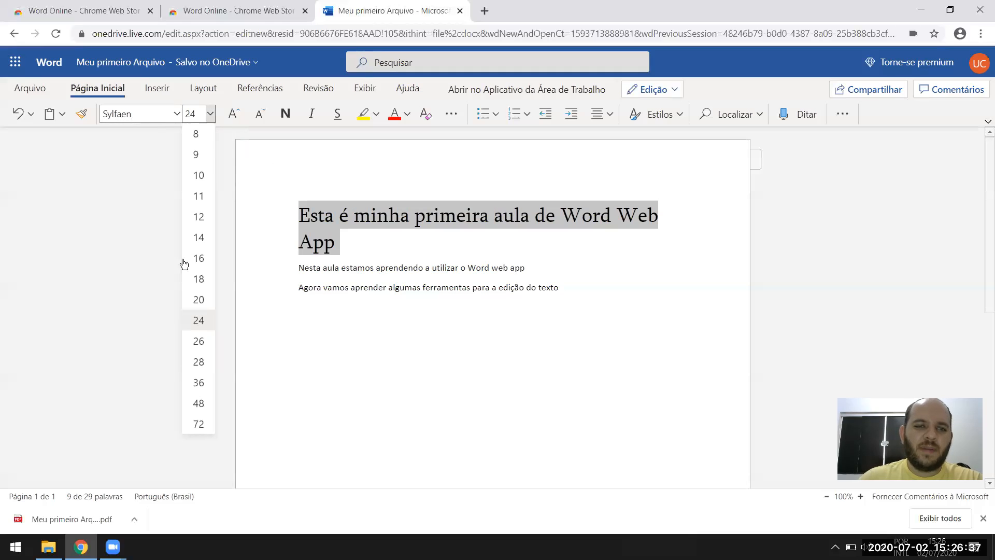
click(98, 302)
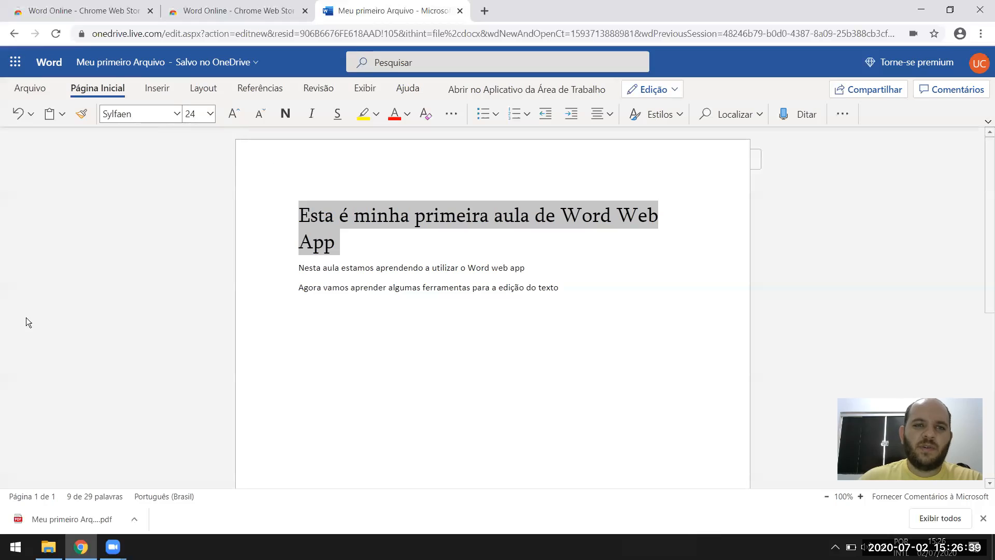
click(191, 110)
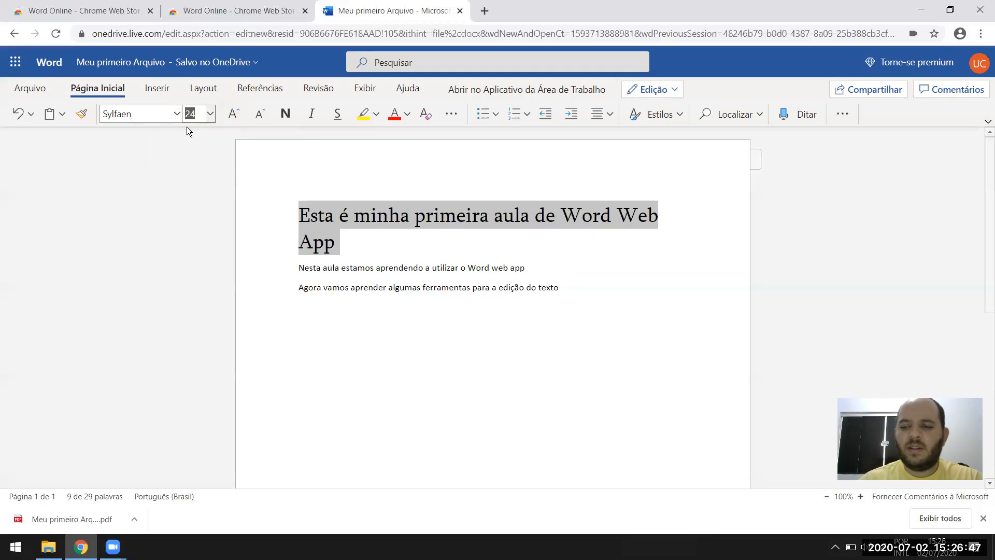
text(30)
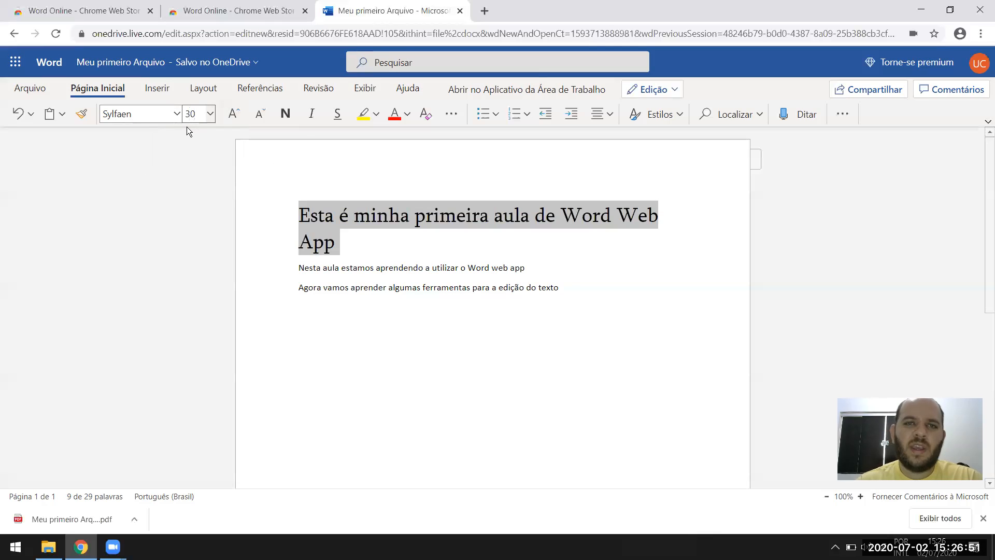
key(Return)
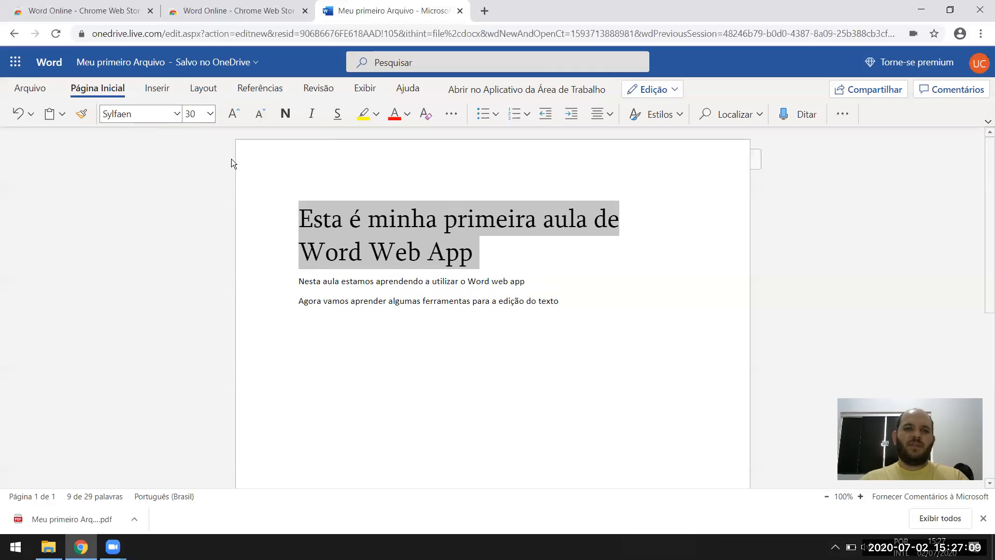
Step the title size up to 72 pt, back down to 28 pt, and make it bold
click(237, 117)
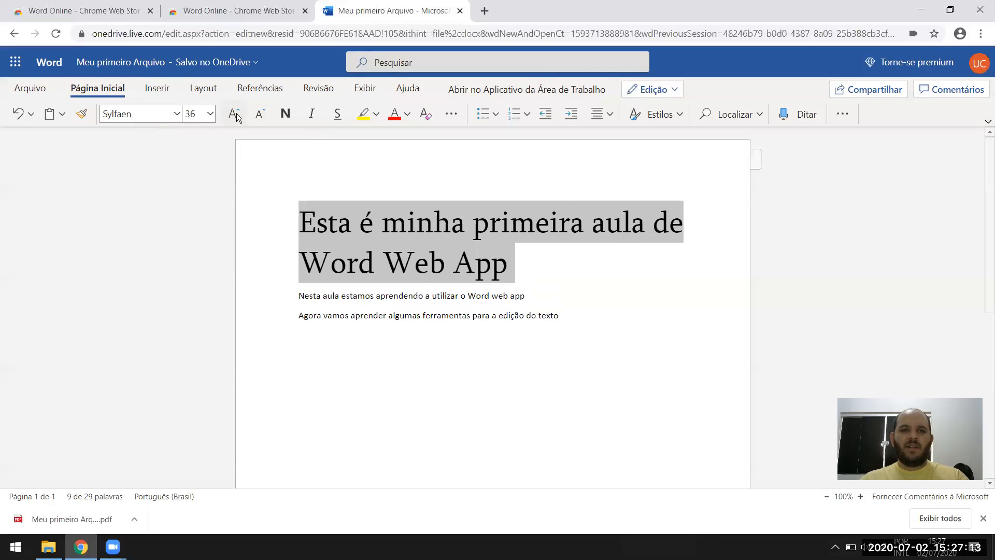
click(236, 117)
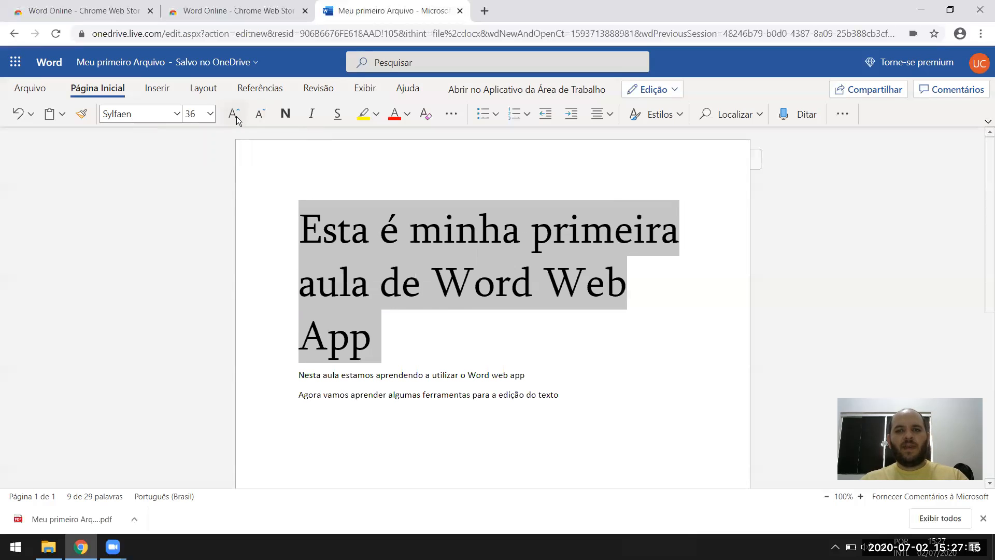
click(235, 117)
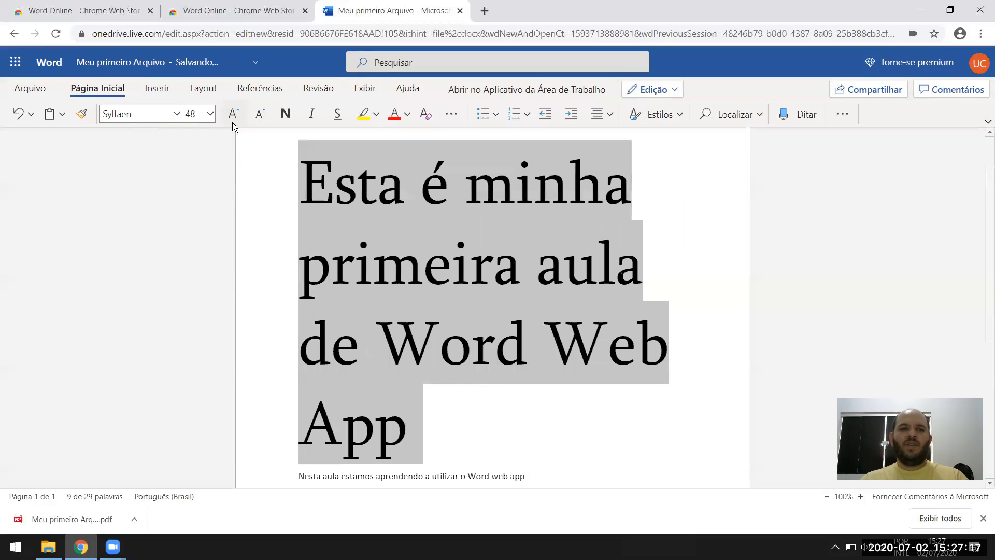
scroll(193, 247, up, 3)
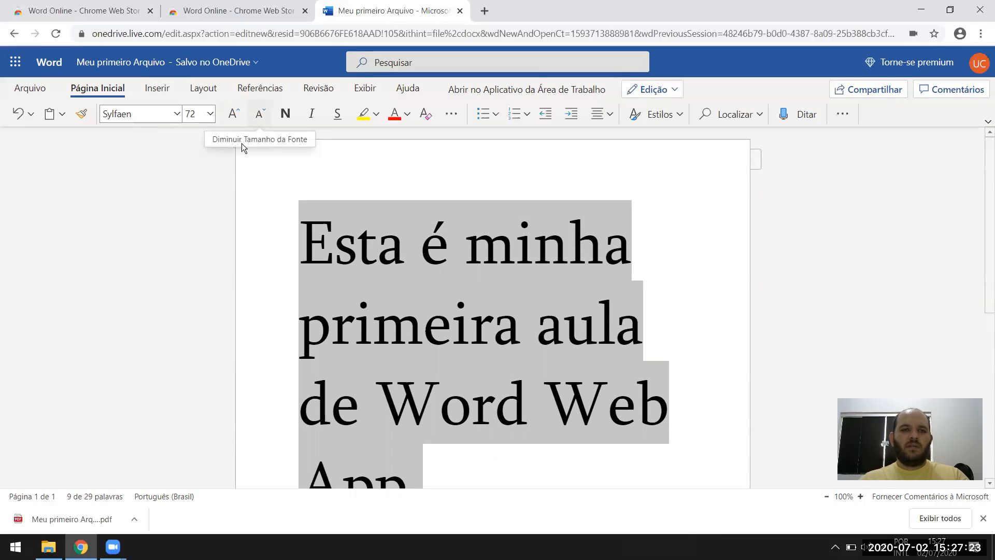
click(260, 113)
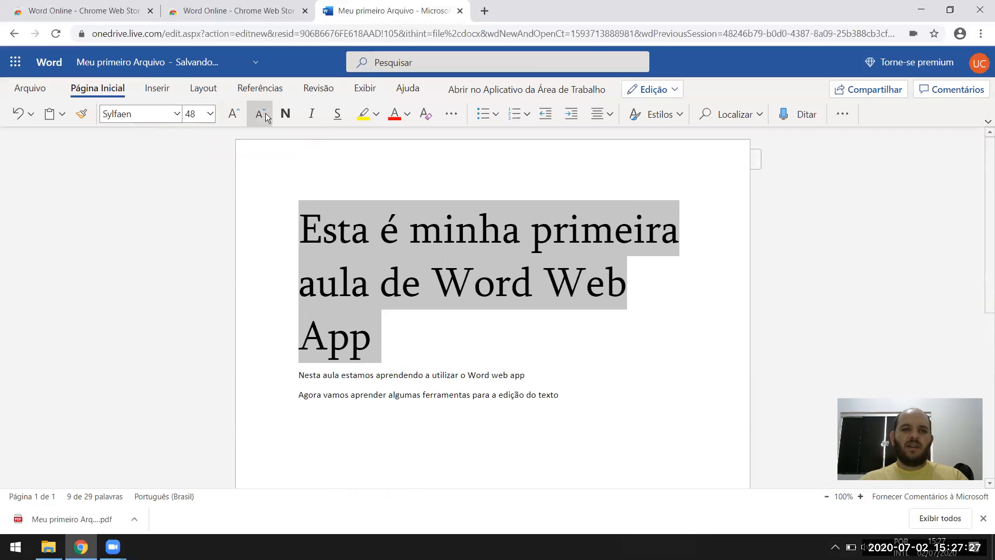
click(260, 113)
click(261, 113)
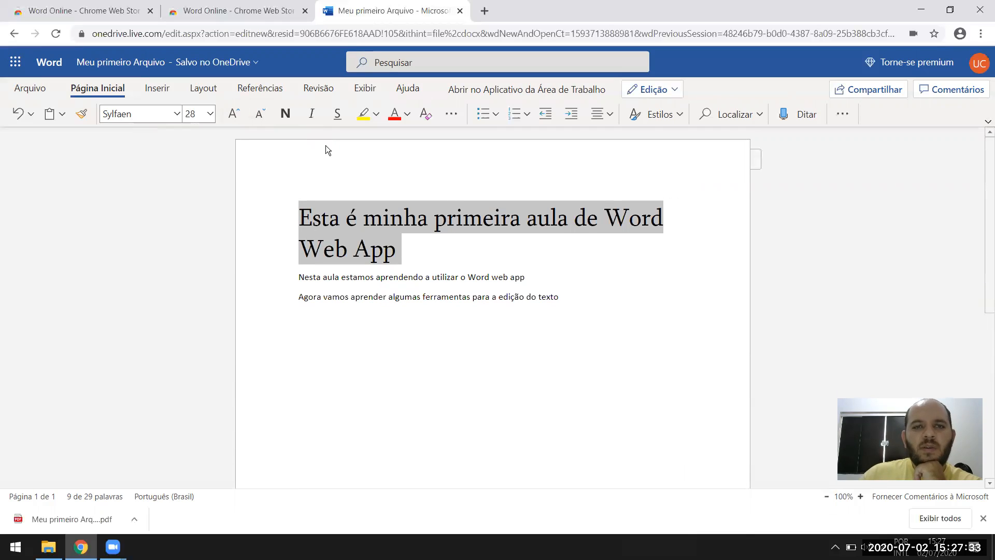
click(289, 116)
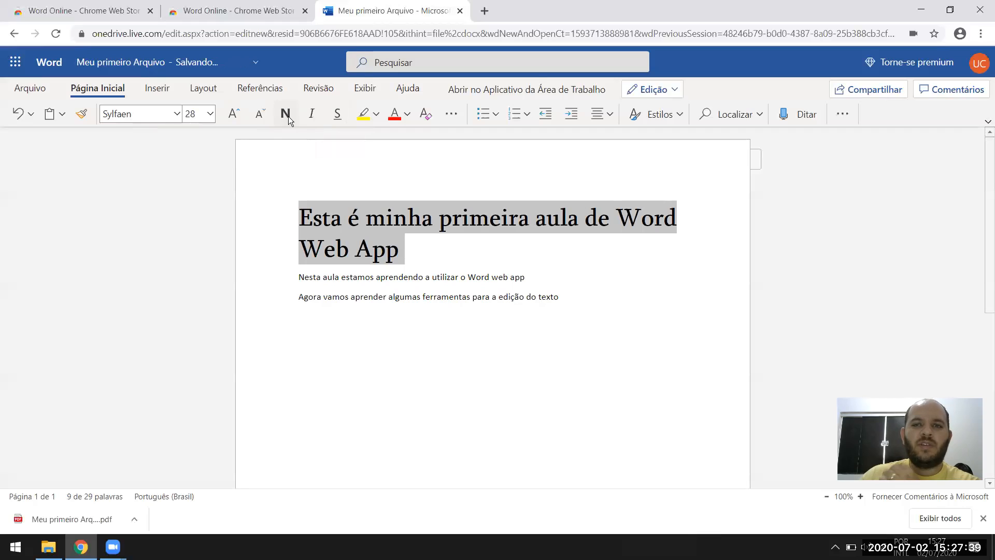
Apply bold, italic and underline to the 28-pt Sylfaen title
click(288, 116)
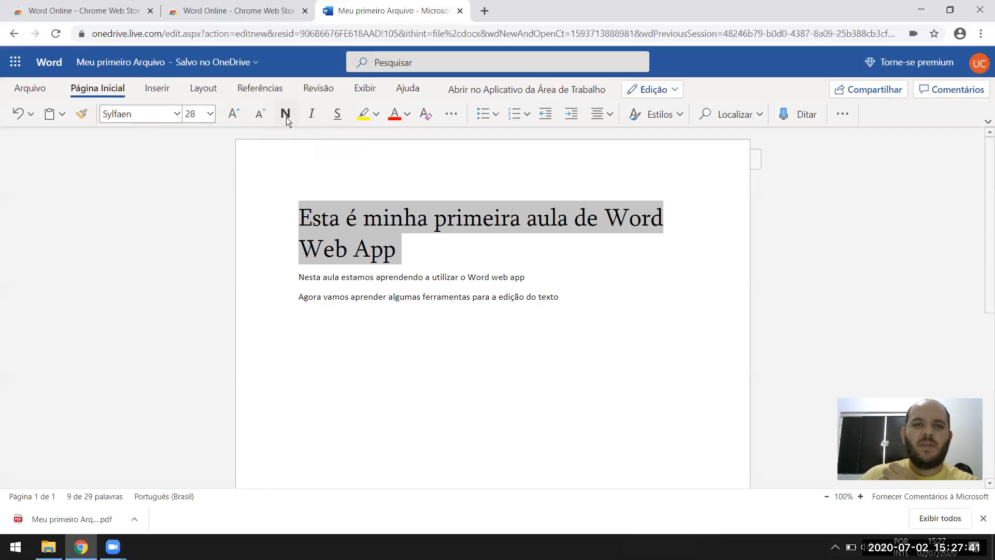
click(286, 117)
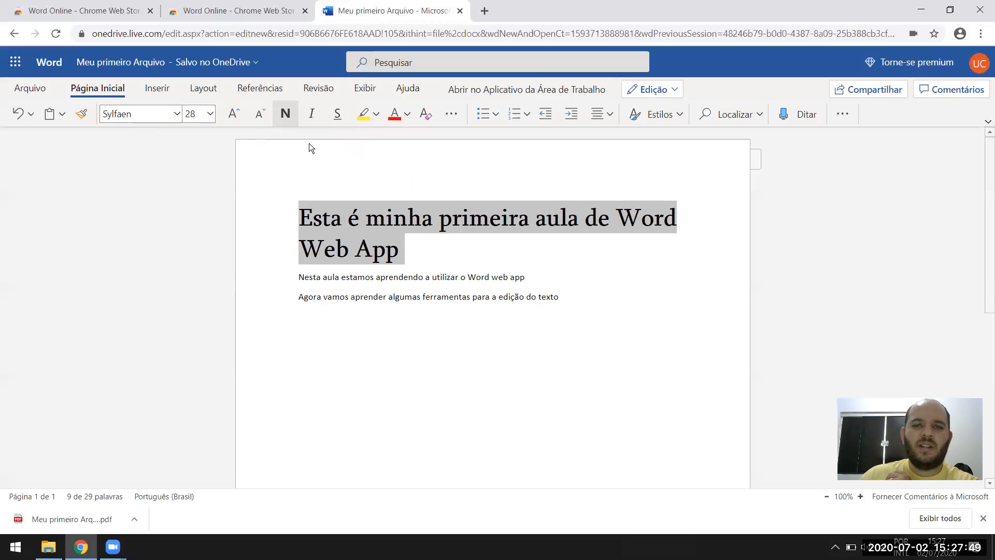
click(316, 115)
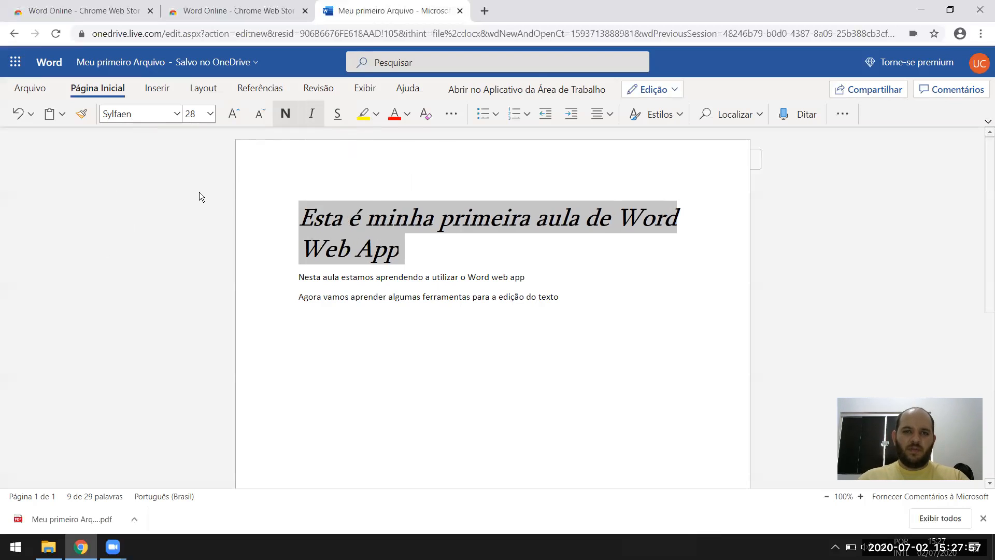
click(340, 119)
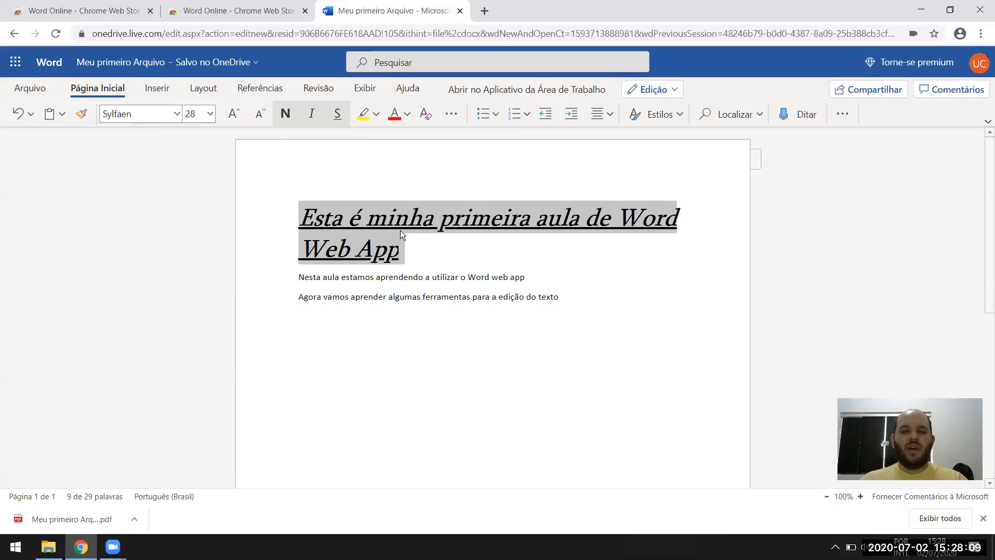
Select the two body paragraphs below the title
click(369, 363)
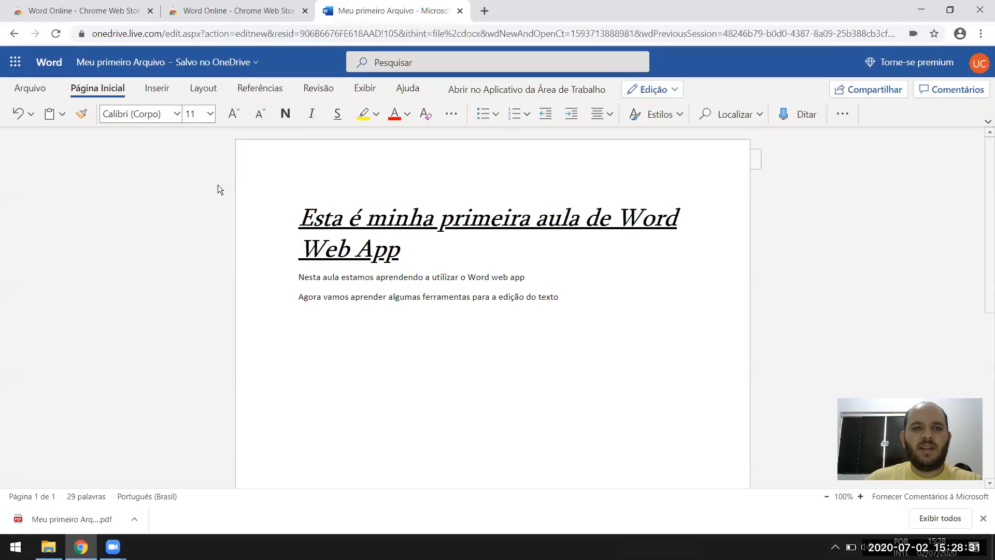
click(275, 276)
click(316, 346)
drag(299, 277, 530, 314)
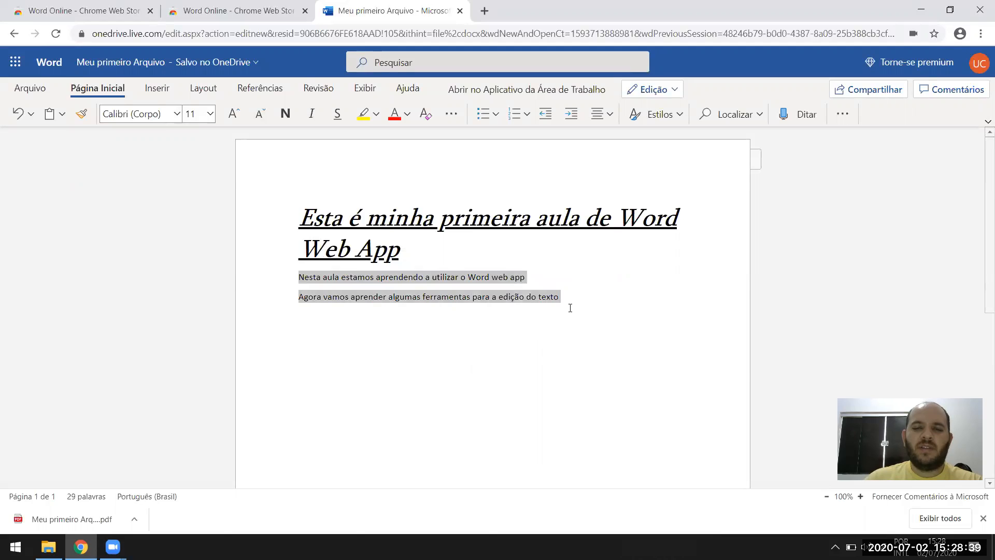
Set the two body lines to Times New Roman at 12 pt
click(151, 117)
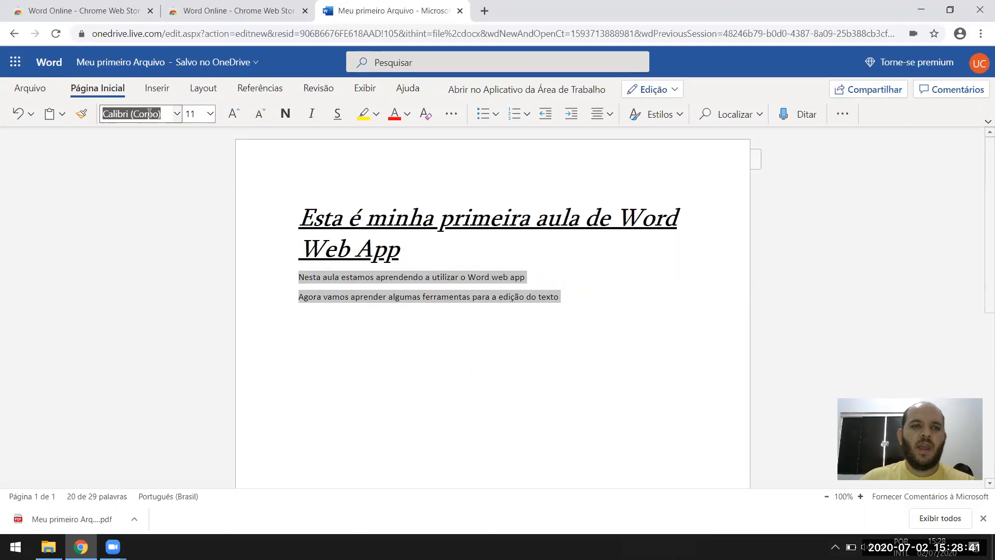
text(Times New Roma)
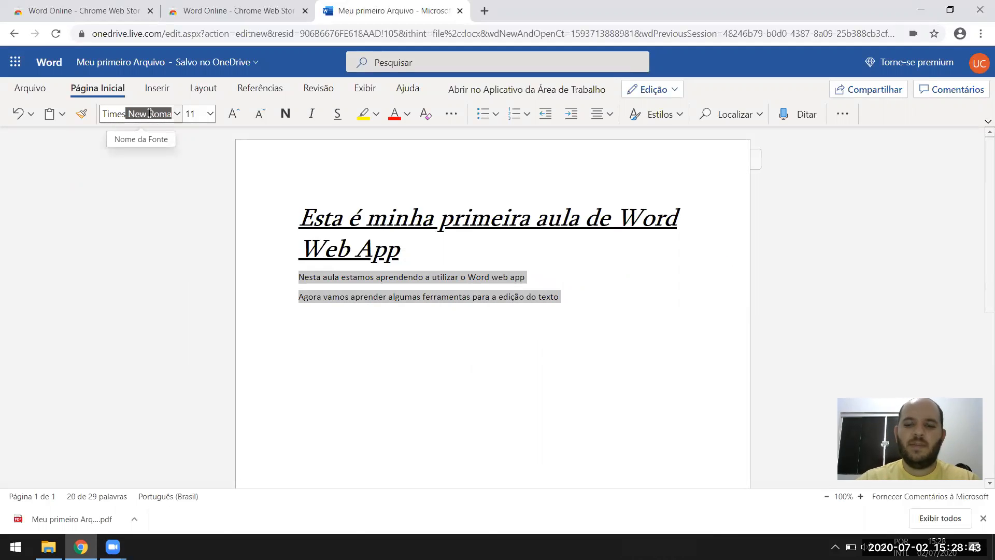
key(Return)
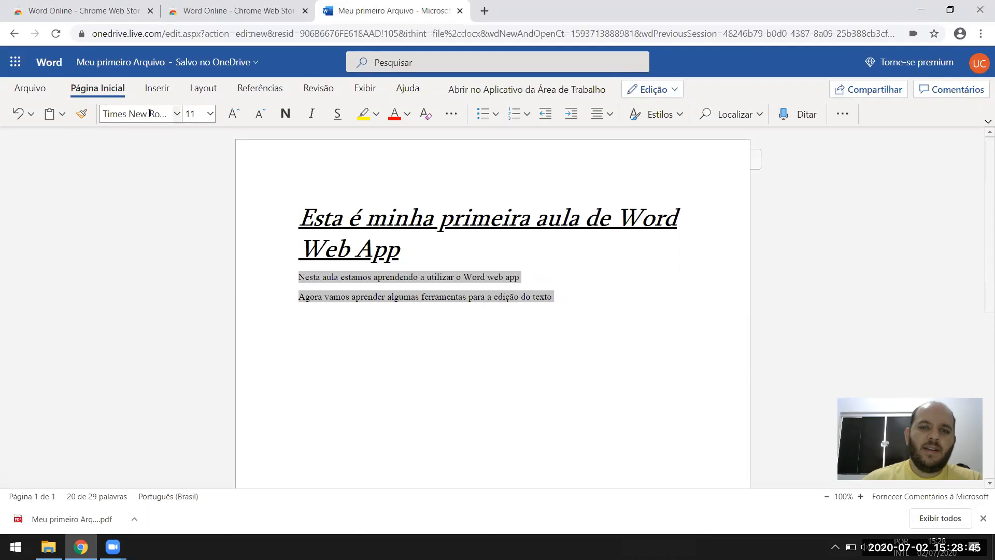
click(198, 113)
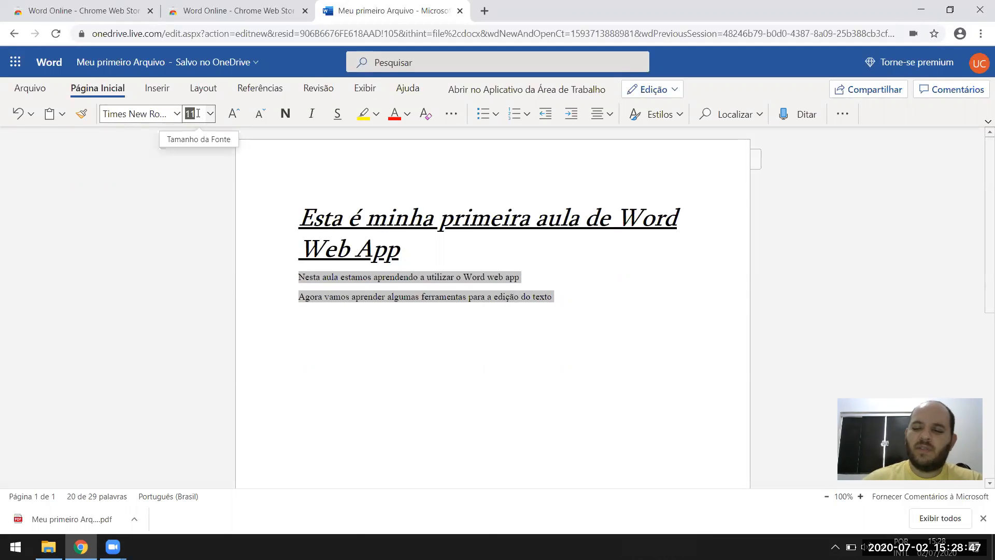
text(12)
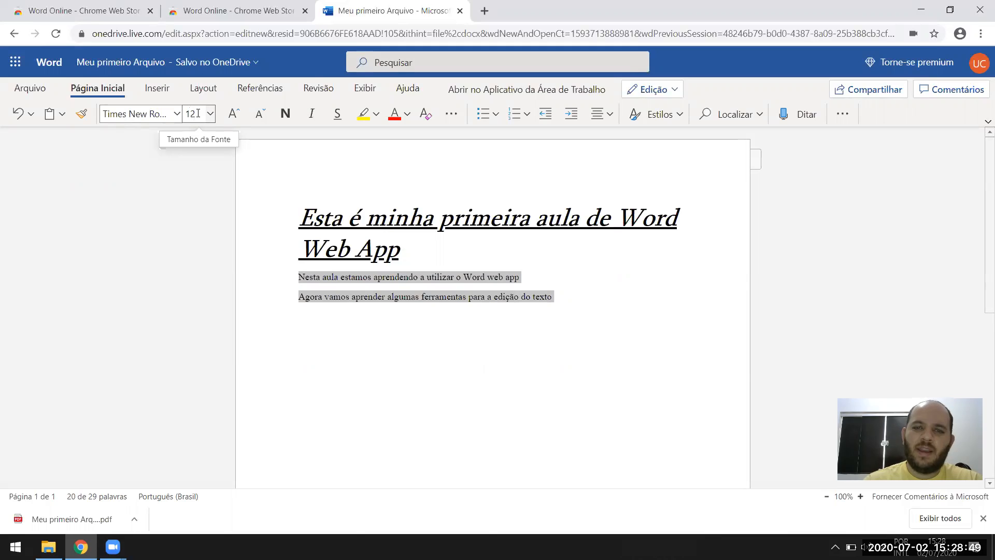
key(Return)
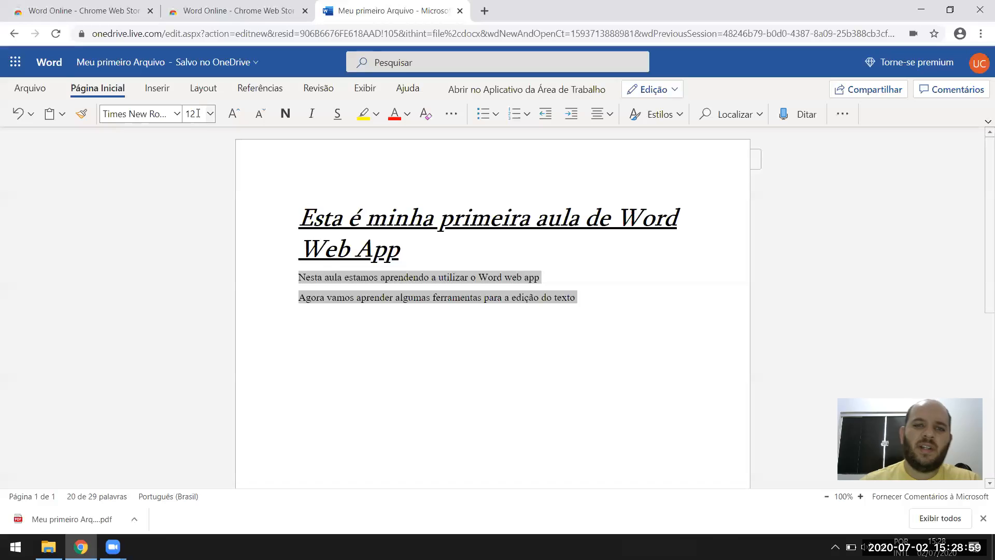
Check the body lines, then select the title words 'Word Web App'
click(382, 280)
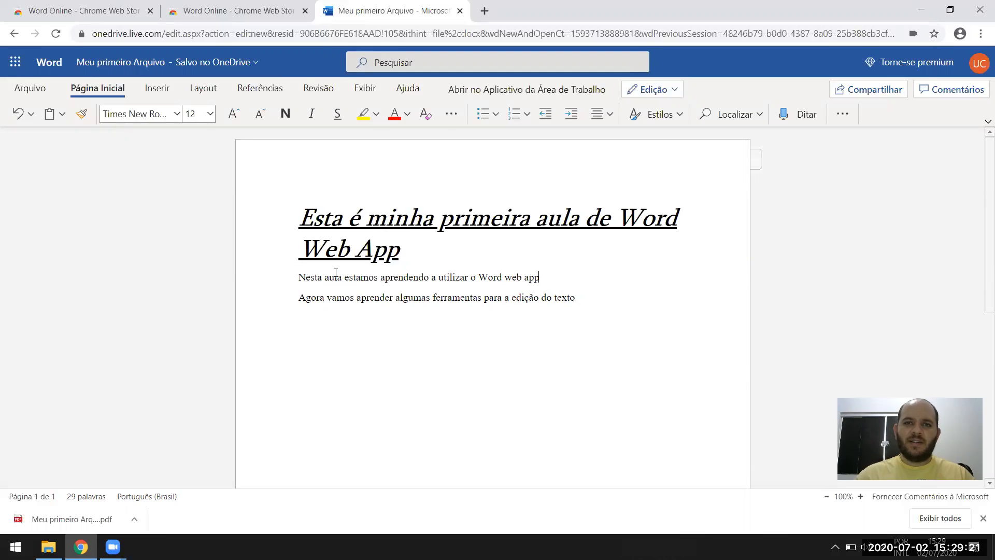
drag(298, 279, 595, 300)
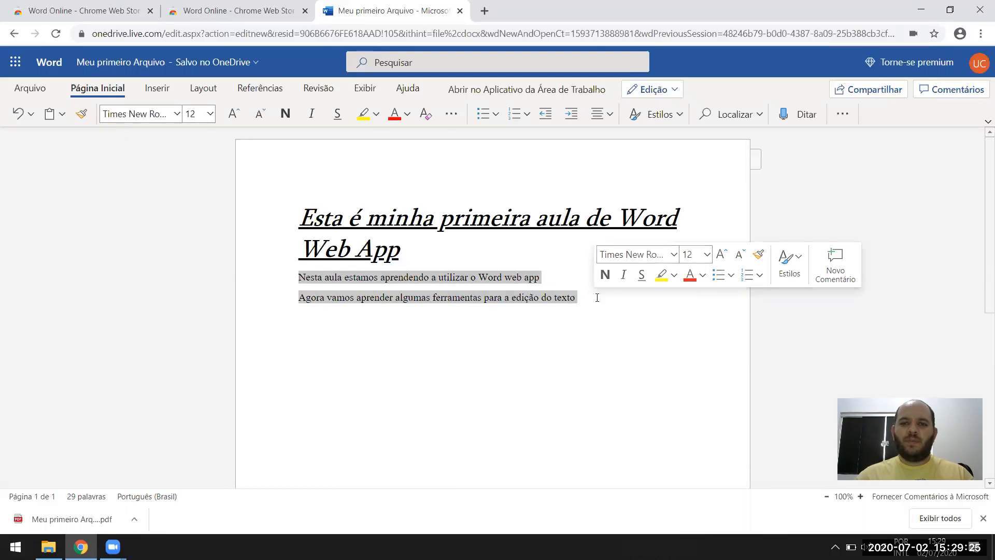
click(594, 299)
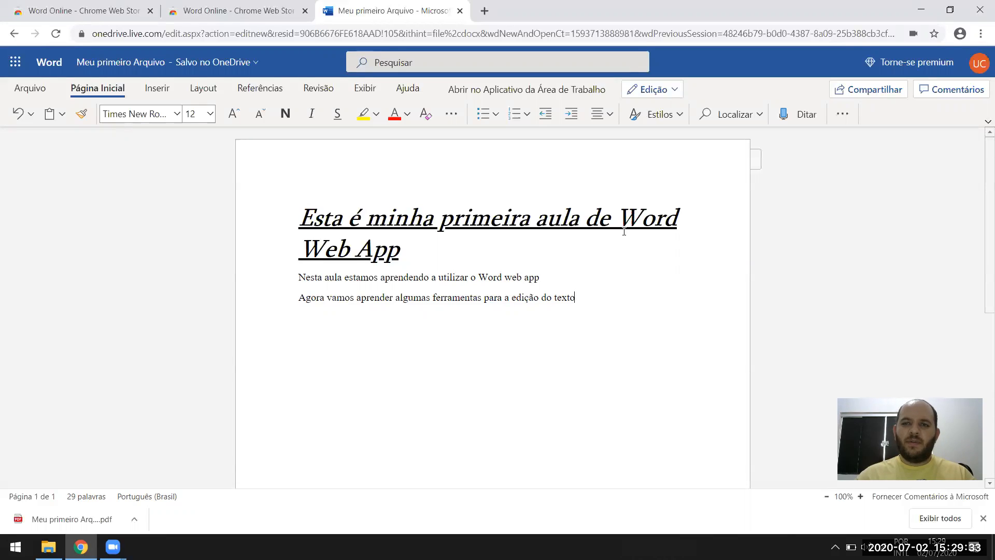
drag(623, 232, 413, 244)
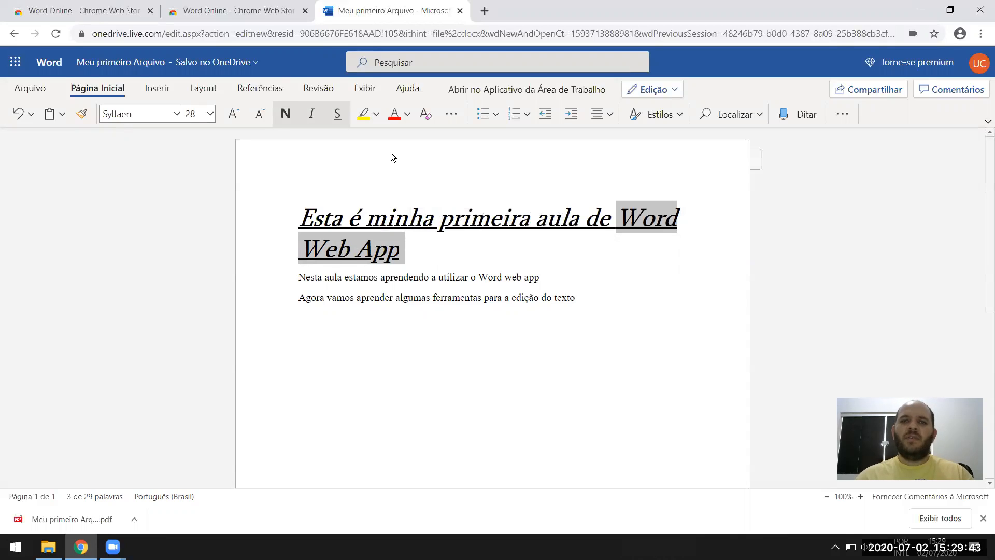
Highlight 'Word Web App' in yellow, then switch that highlight to light grey
click(366, 115)
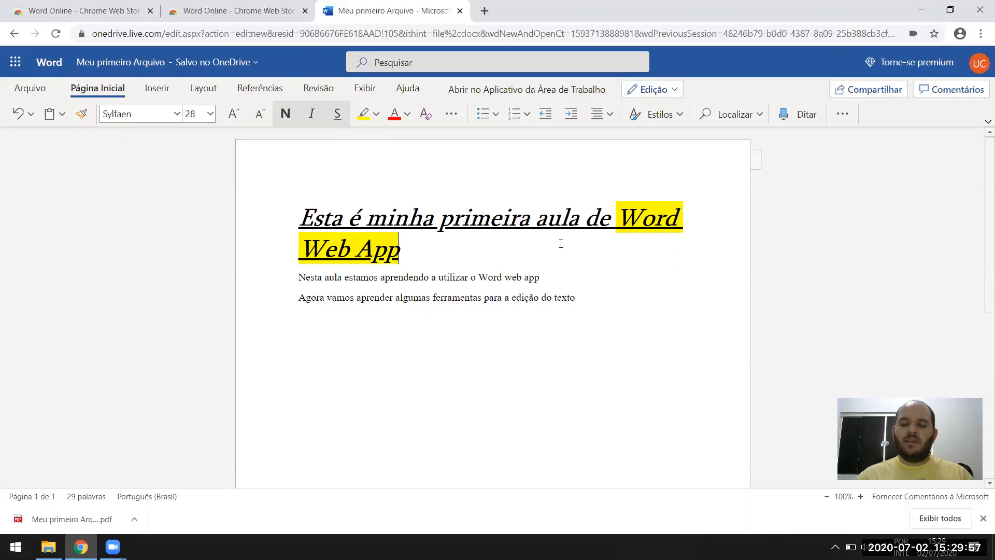
click(627, 218)
drag(627, 218, 402, 256)
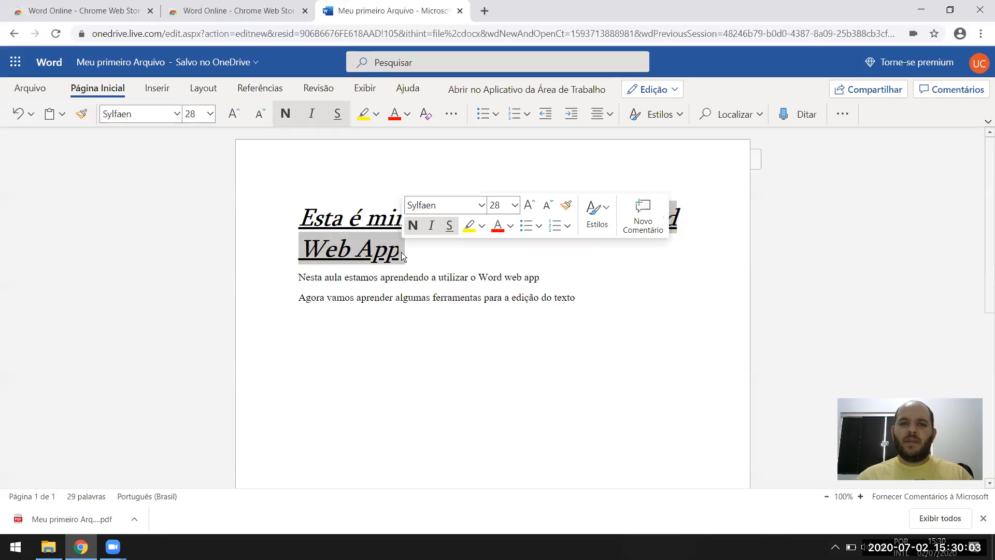
click(377, 115)
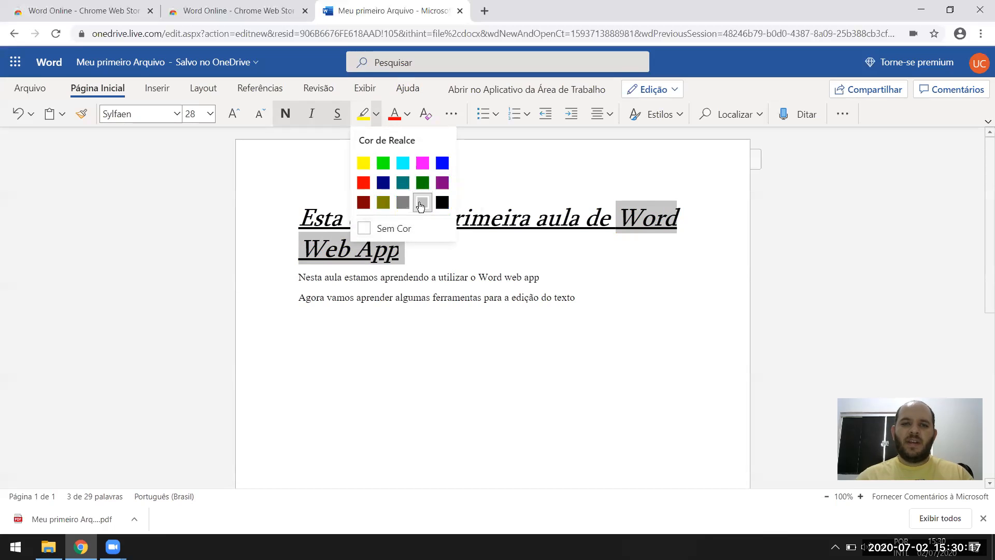
click(420, 205)
click(460, 276)
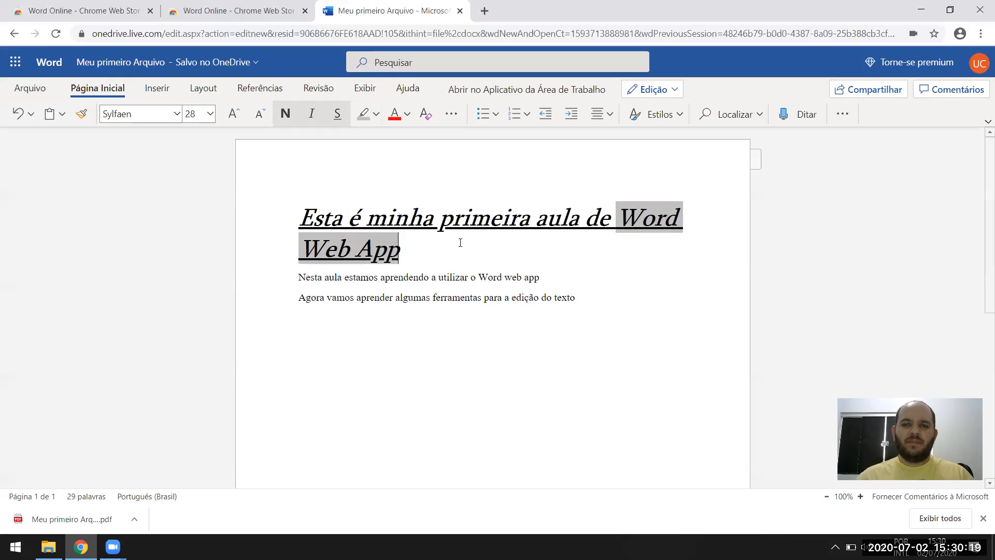
click(477, 403)
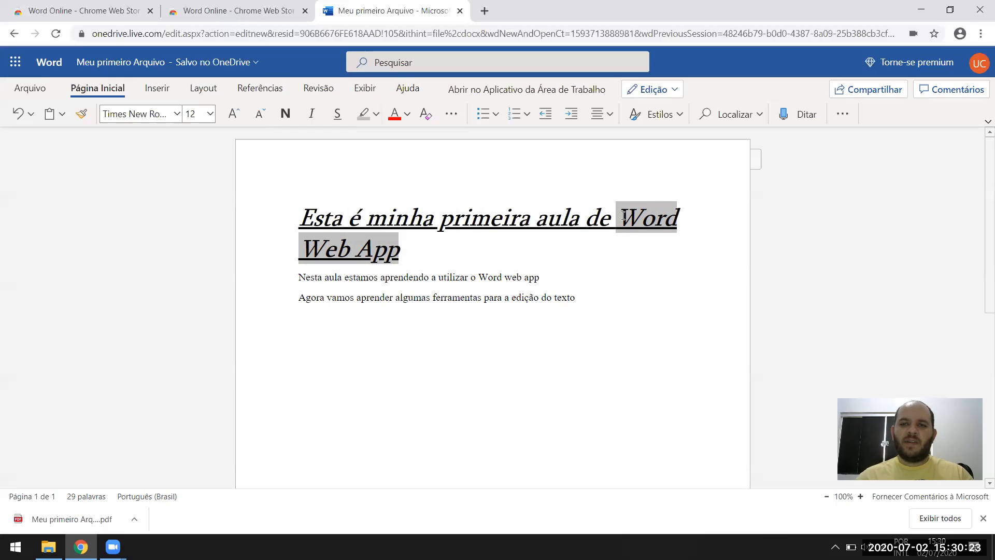
Change the highlight on 'Word Web App' to green (Verde) and reselect the words
drag(617, 215, 464, 258)
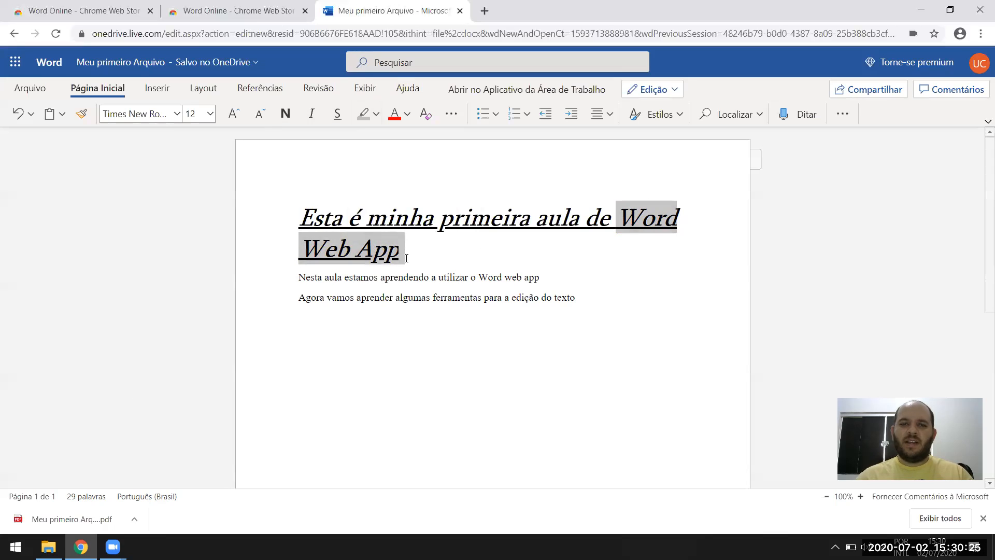
click(376, 114)
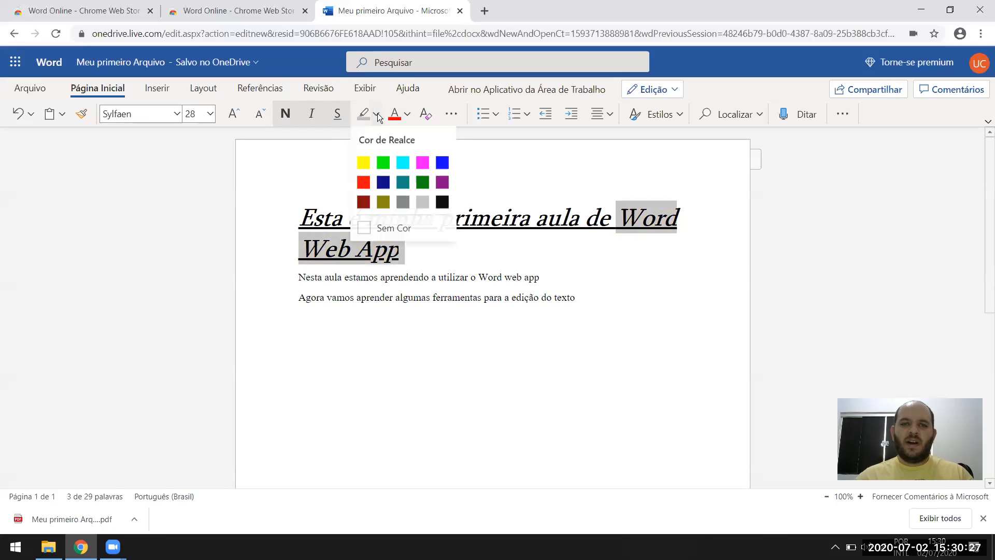
click(388, 164)
click(453, 277)
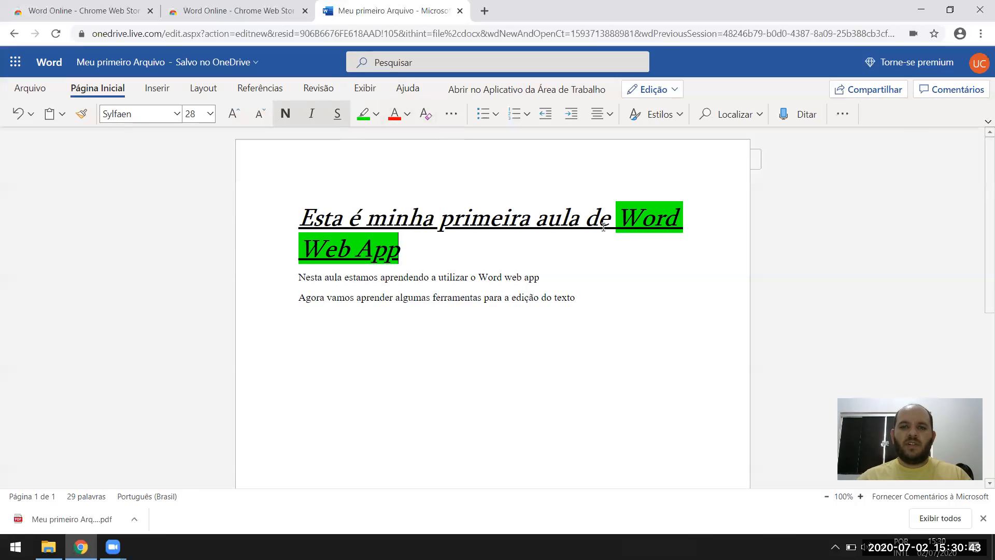
drag(621, 218, 603, 250)
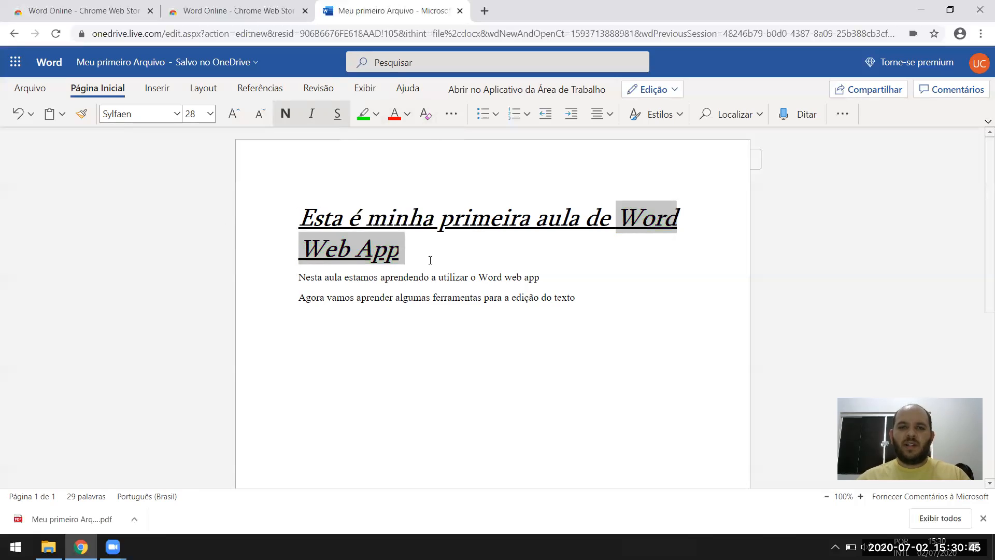
Colour the text 'Word Web App' red, then light gold
click(396, 117)
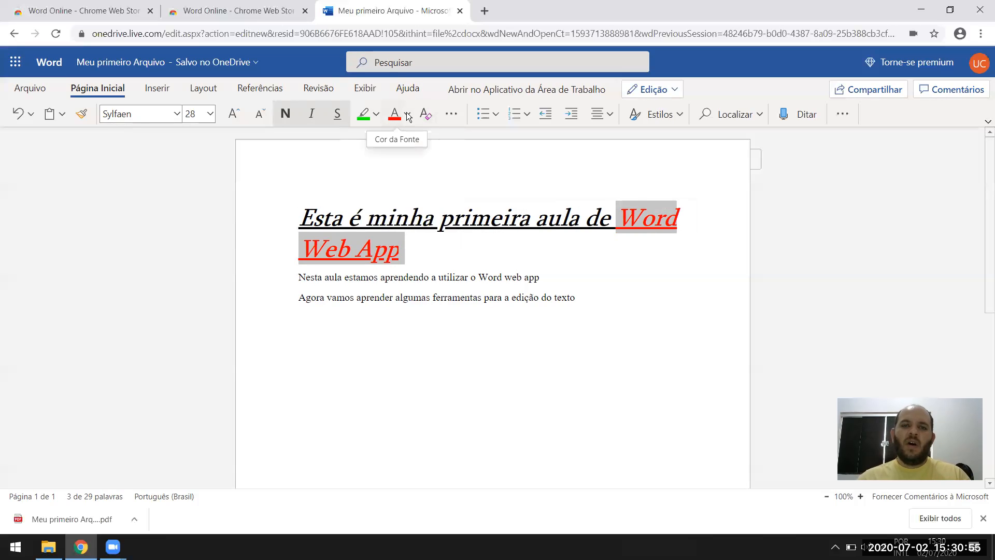
click(410, 114)
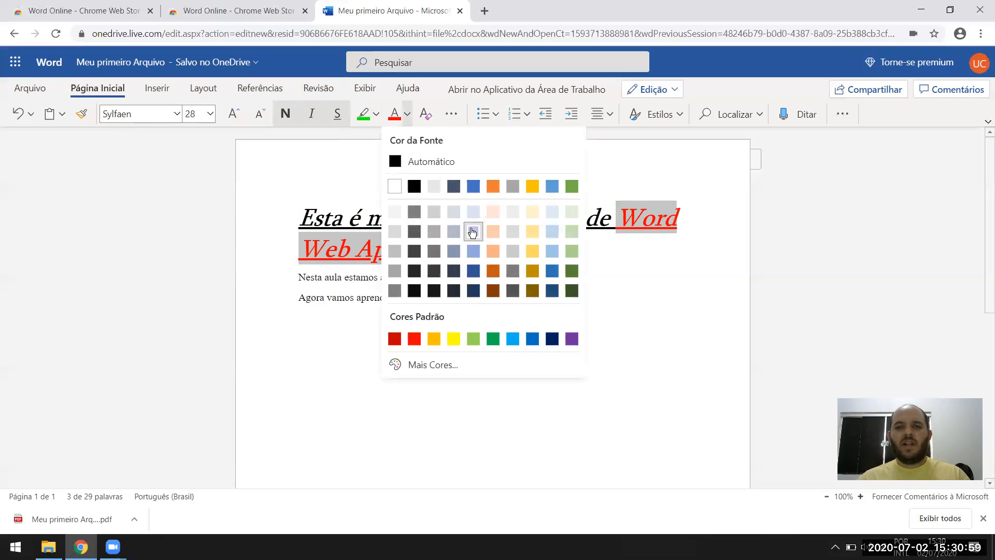
click(533, 234)
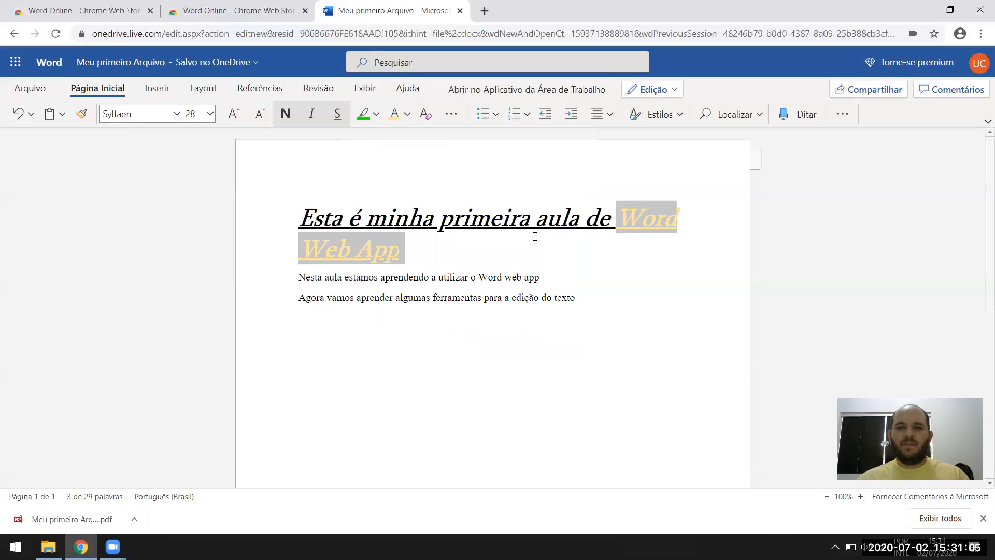
click(508, 246)
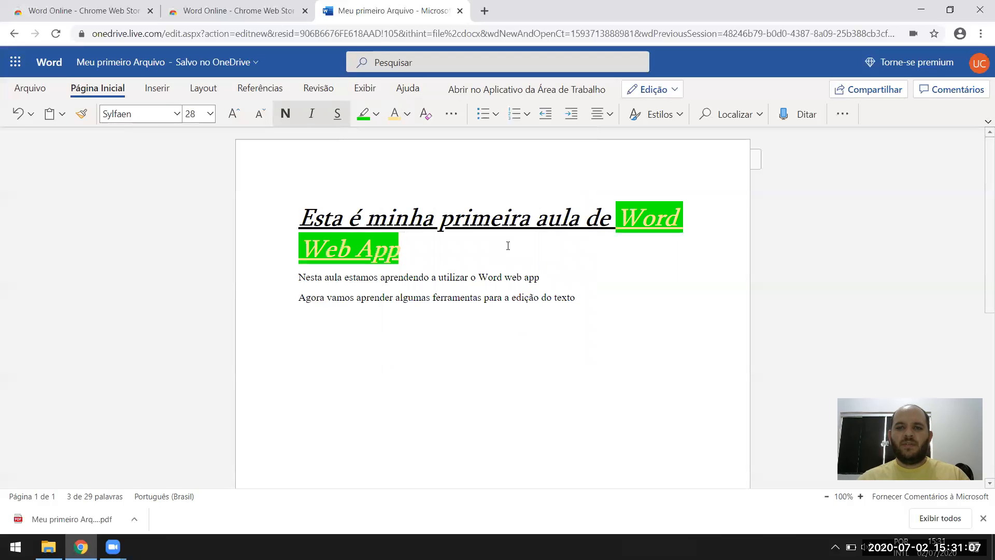
Change the 'Word Web App' text colour to a deeper gold
click(406, 114)
click(628, 215)
drag(623, 216, 453, 261)
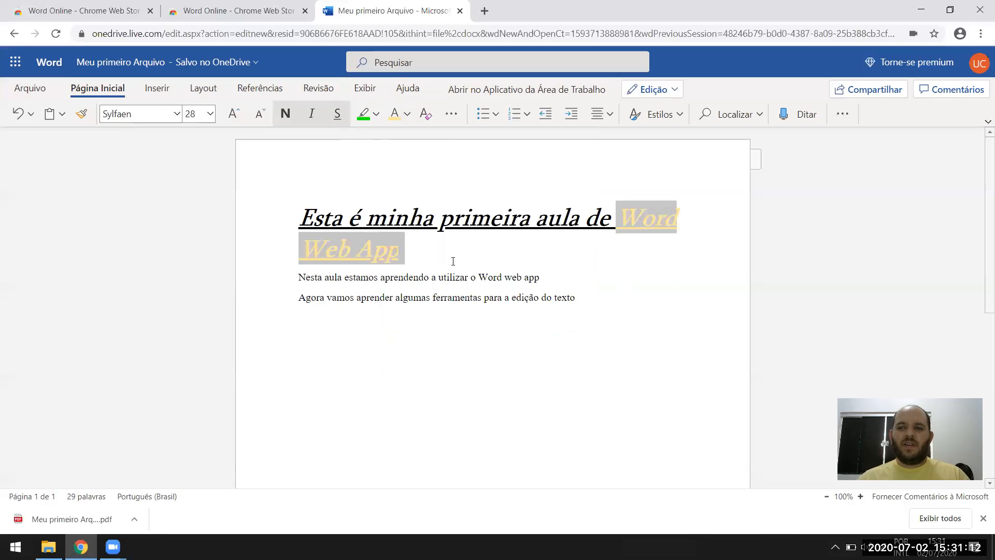
click(407, 114)
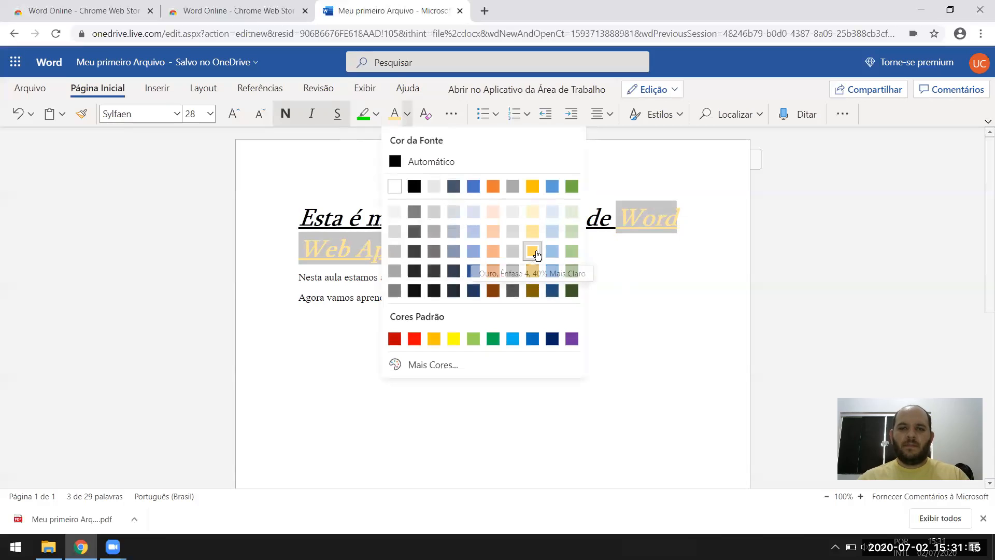
click(434, 339)
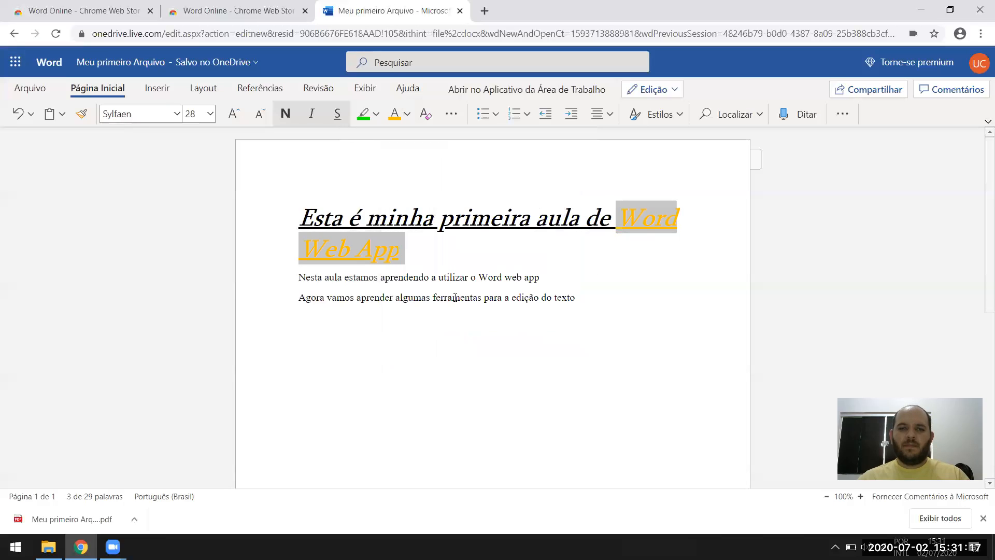
click(468, 232)
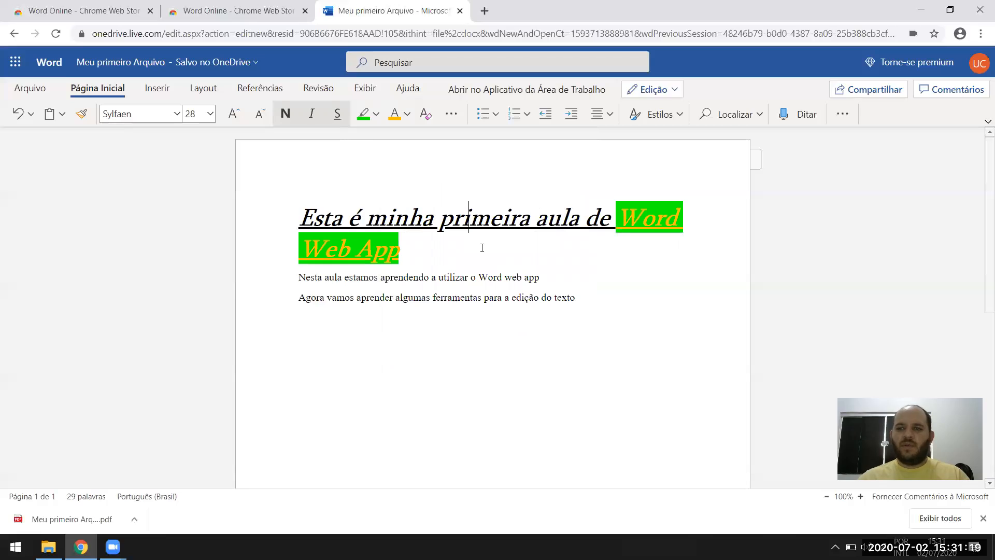
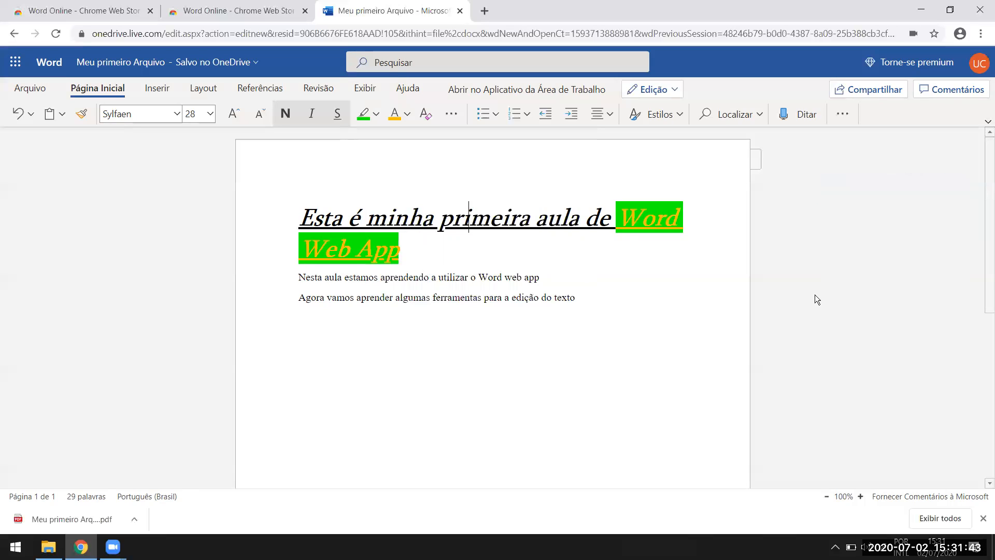
Select the full title line 'Esta é minha primeira aula de Word Web App'
click(432, 297)
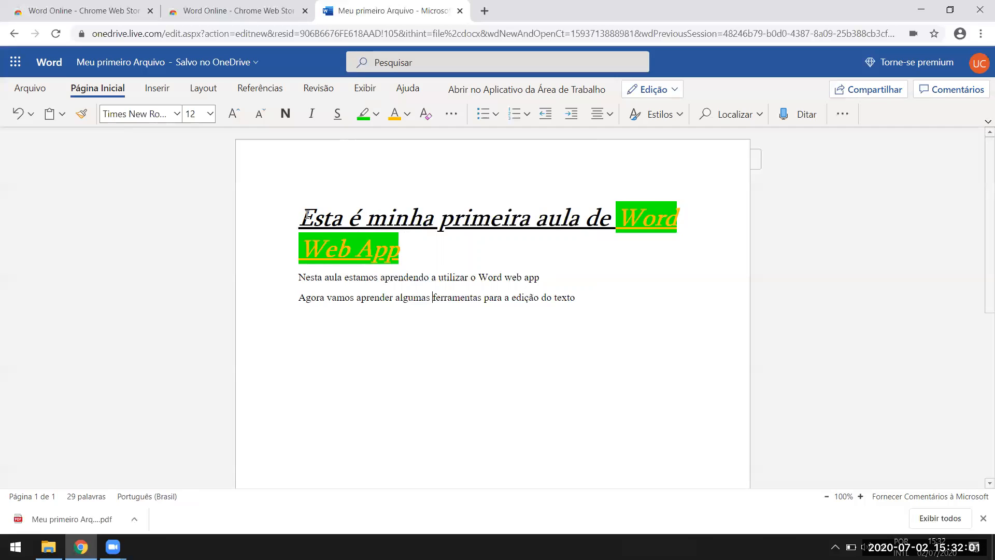
drag(307, 214, 409, 247)
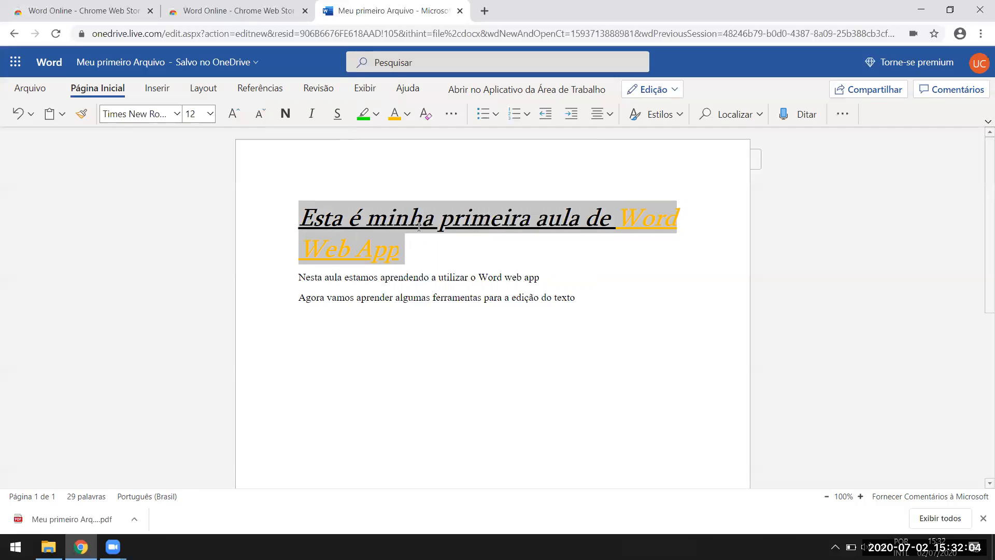
Clear all title formatting and set the 'Word Web App' highlight to No Colour
click(427, 116)
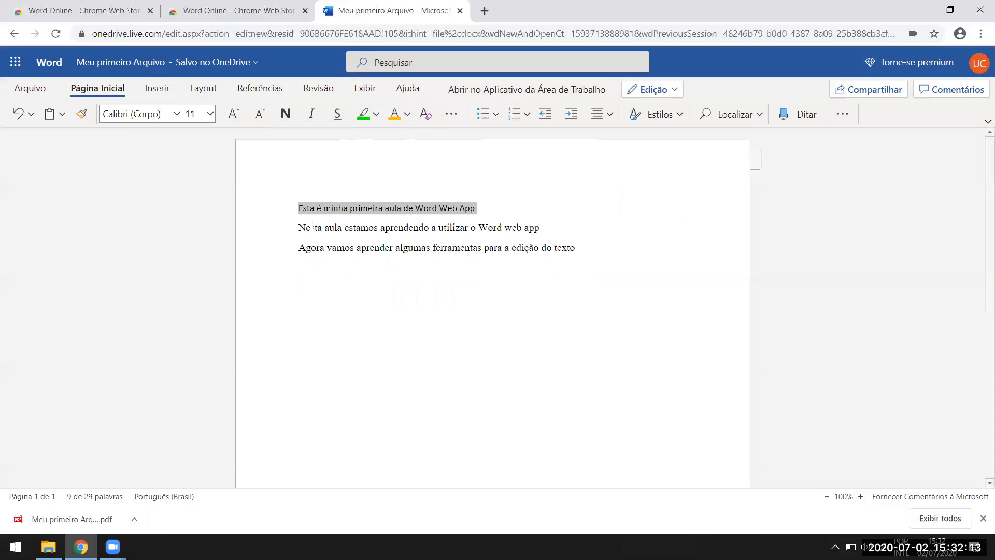
click(503, 211)
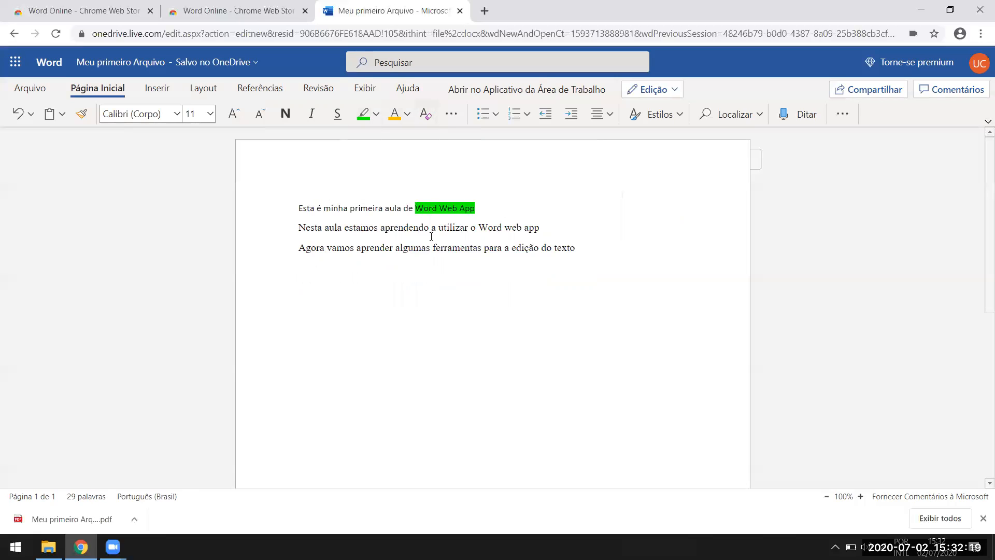
click(458, 213)
drag(417, 209, 475, 207)
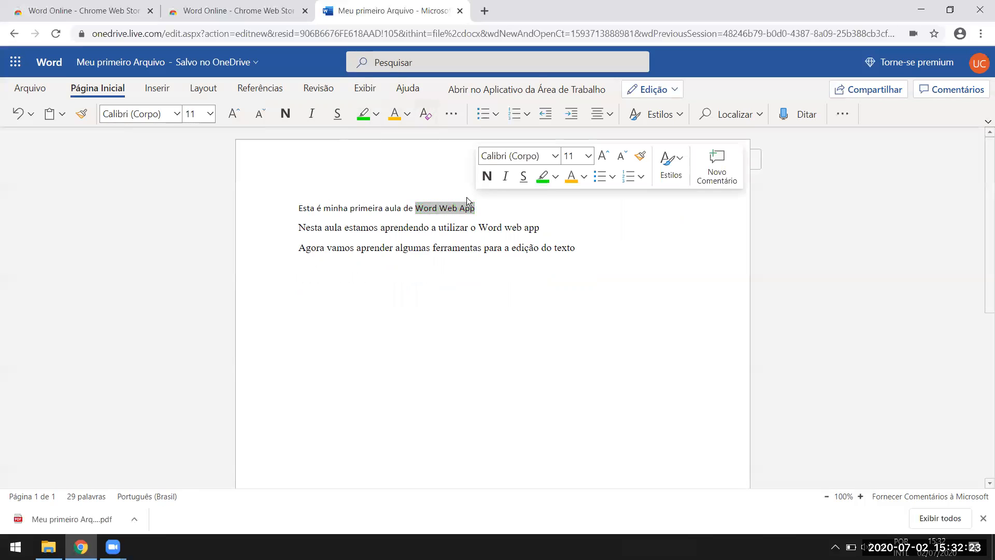
click(376, 115)
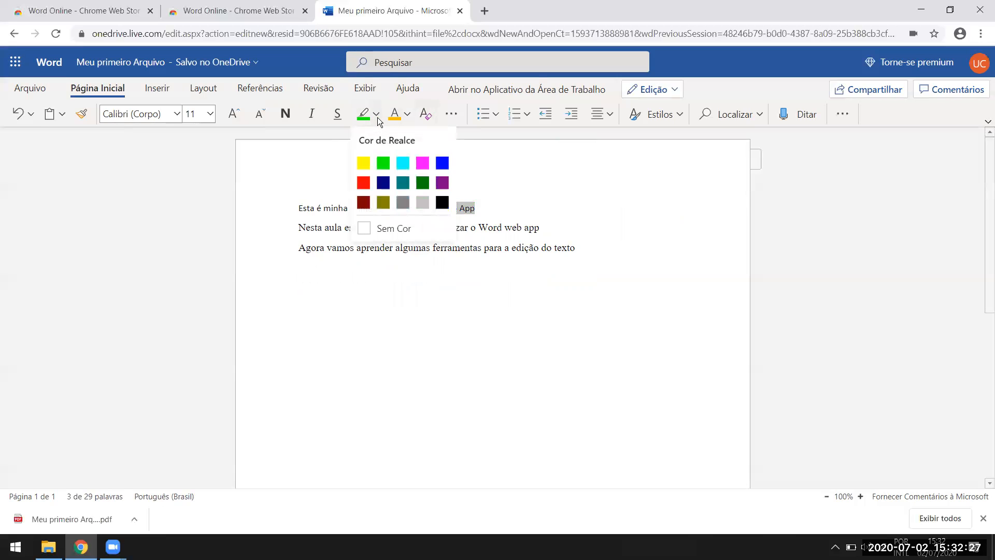
click(397, 230)
click(500, 215)
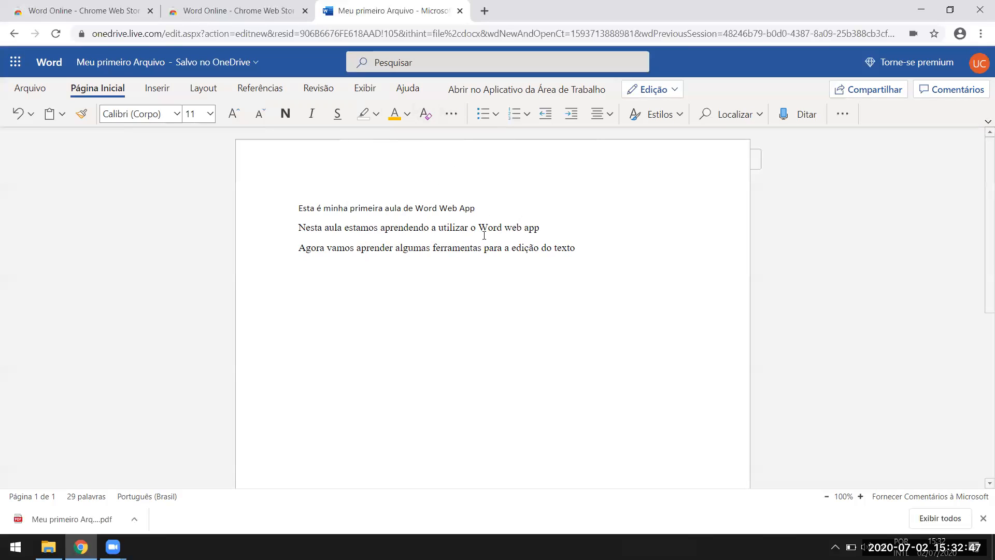
click(453, 116)
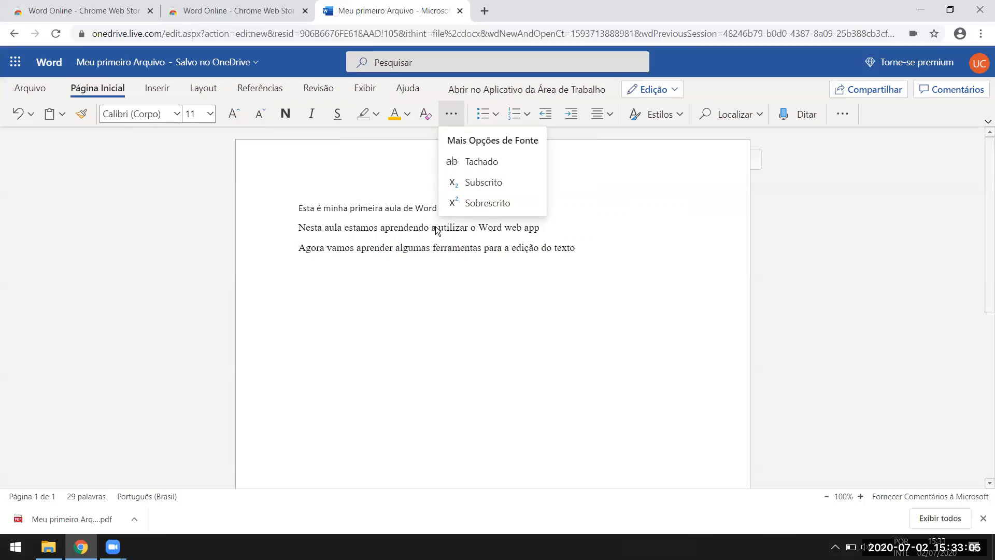
click(395, 282)
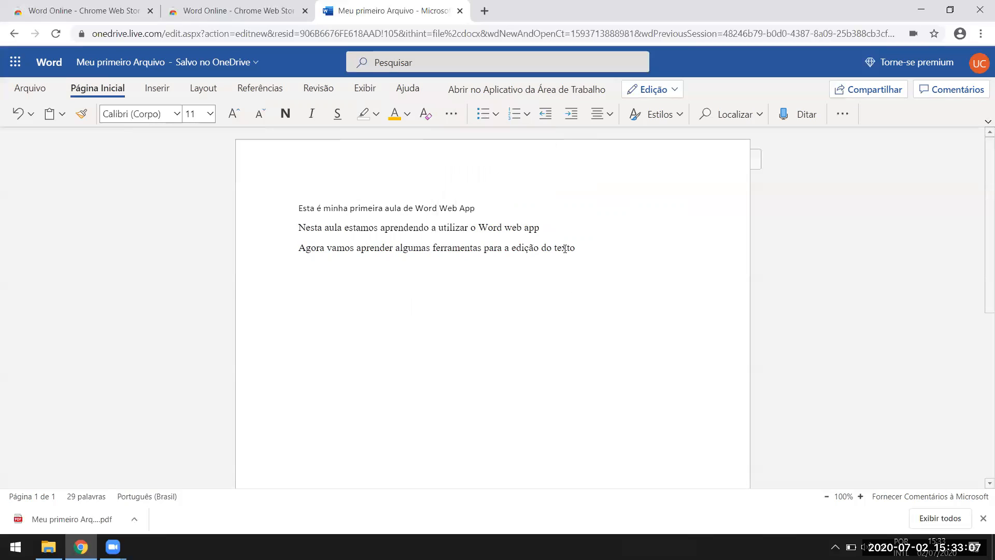
double_click(564, 248)
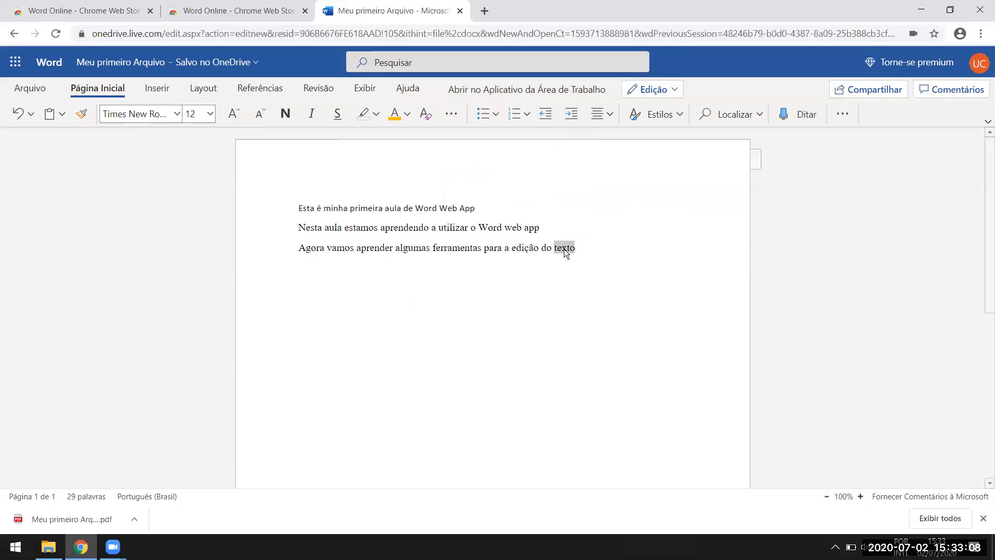
click(459, 113)
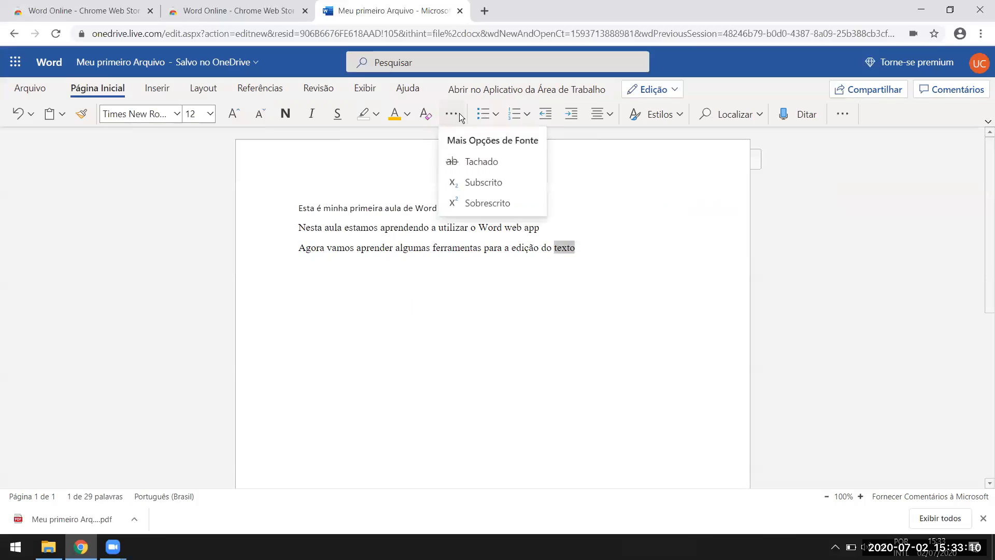
click(483, 161)
click(547, 282)
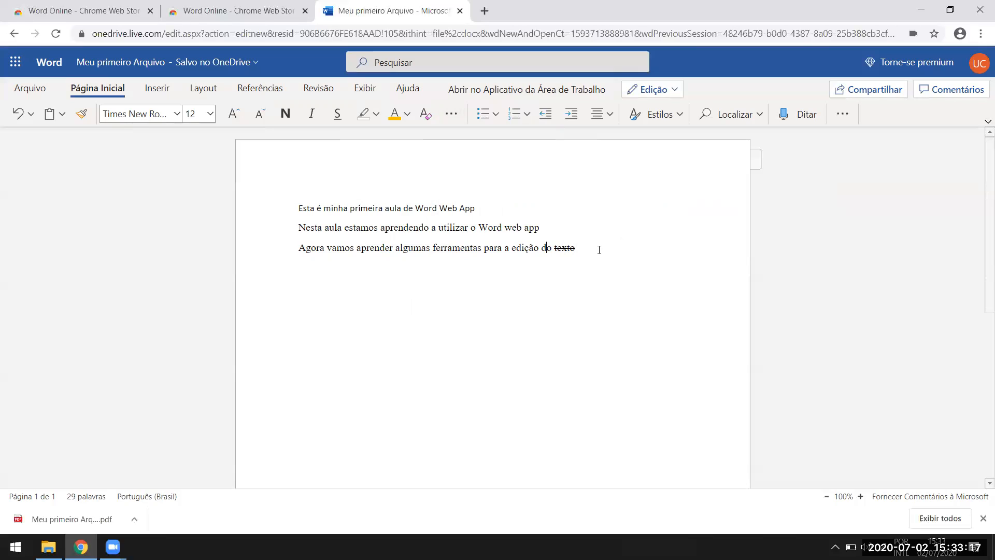
double_click(566, 248)
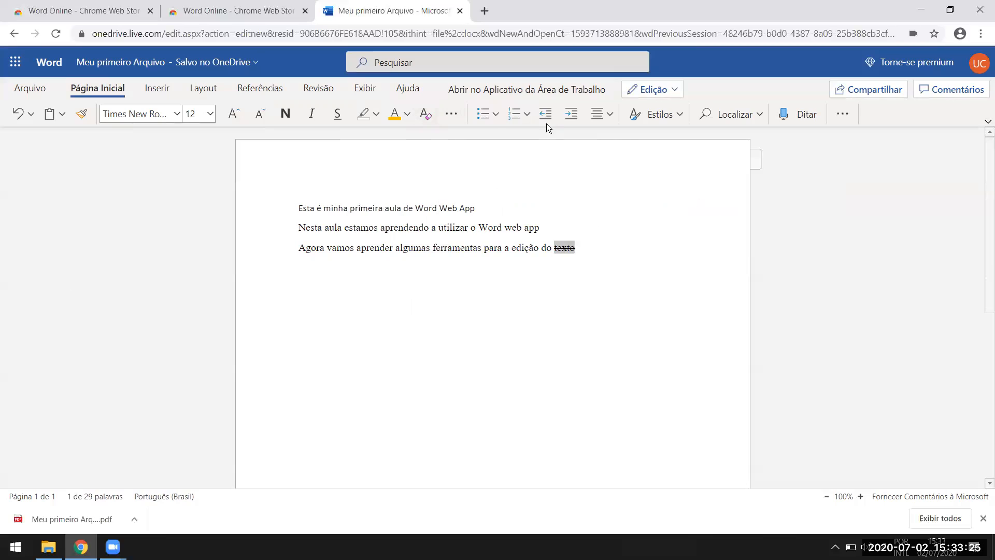
click(459, 112)
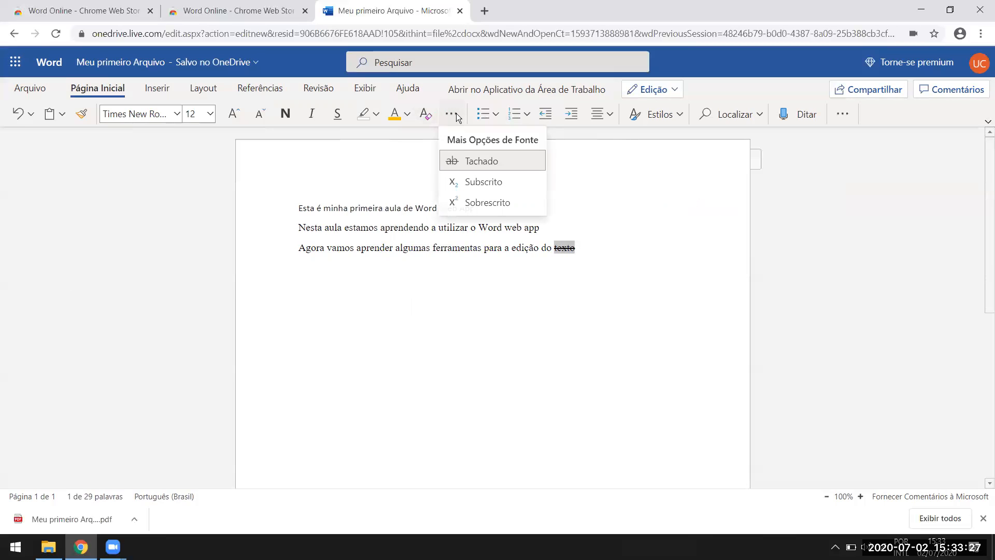
click(475, 162)
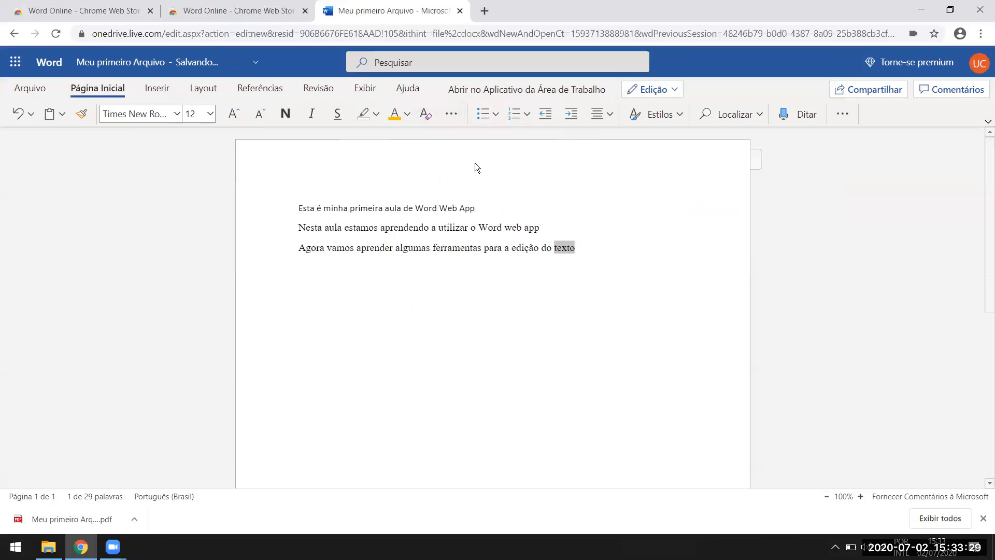
Make the word 'texto' superscript, undoing an initial subscript attempt
click(452, 114)
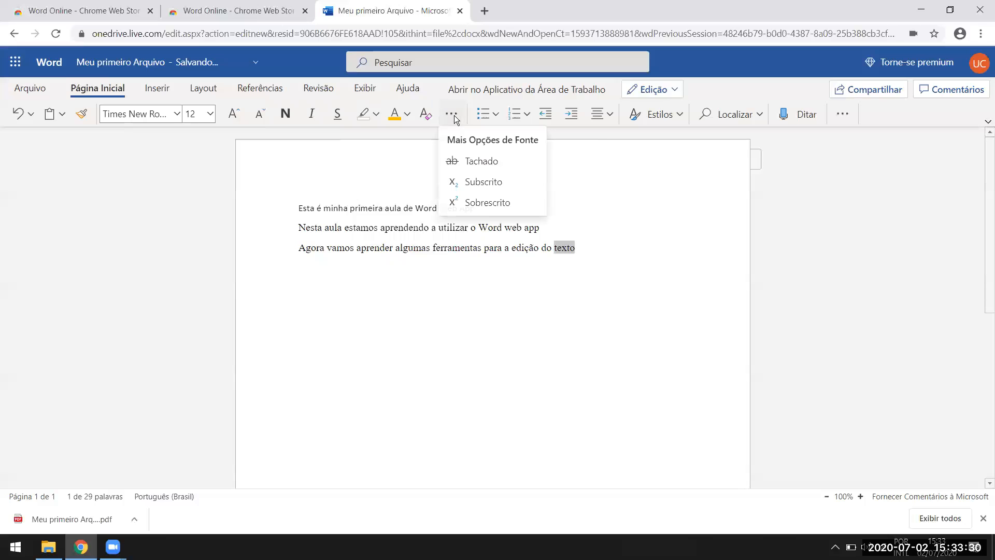
click(486, 183)
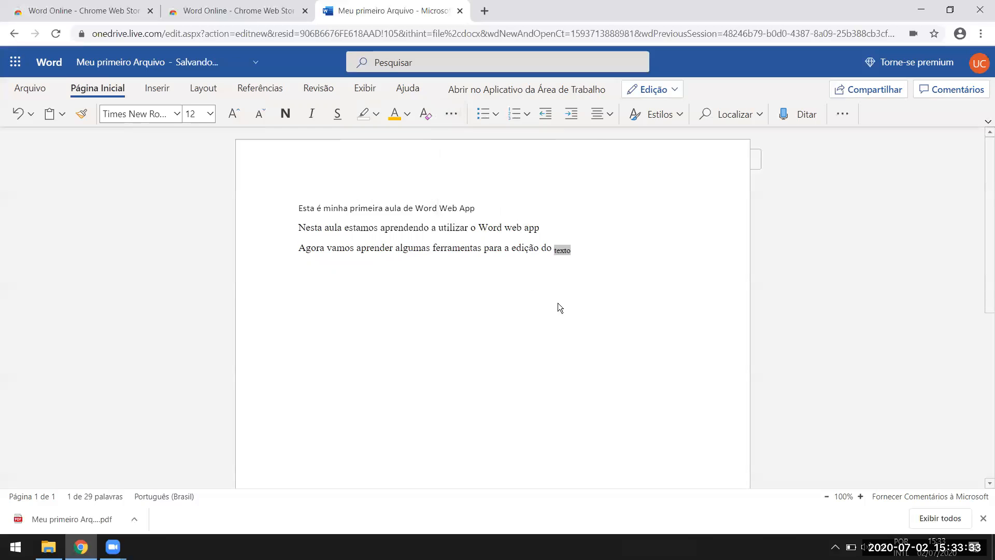
click(583, 274)
drag(553, 252, 574, 248)
click(580, 249)
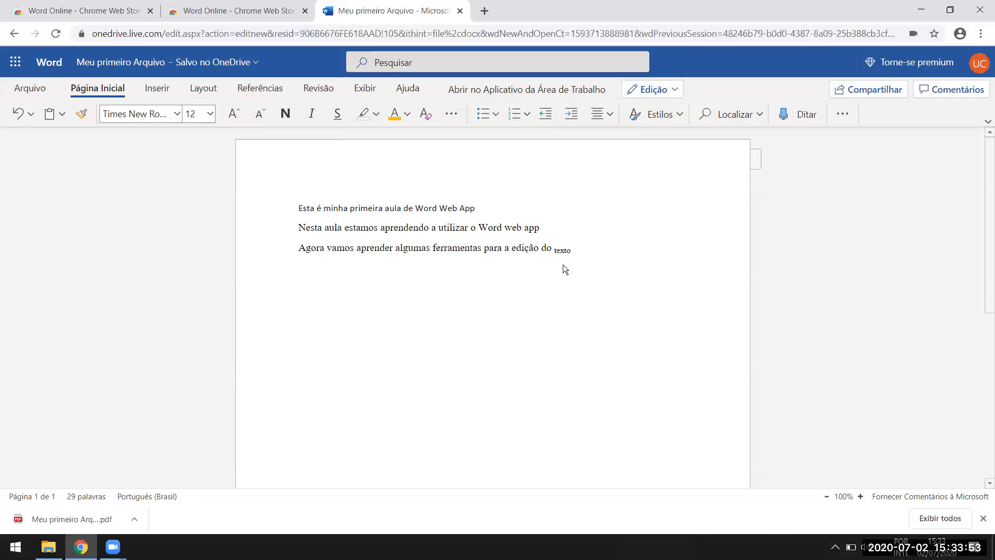
double_click(562, 249)
click(449, 115)
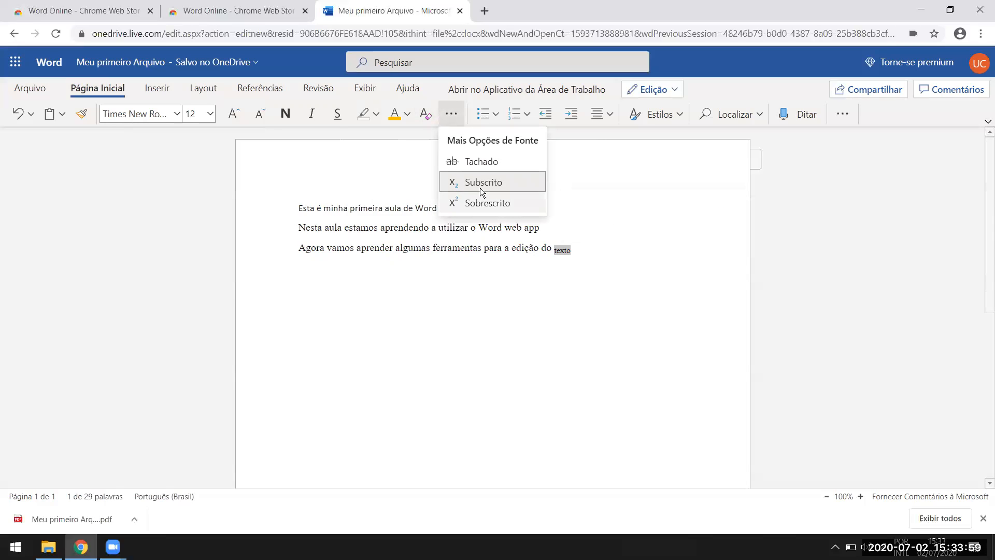
click(501, 182)
click(451, 114)
click(486, 203)
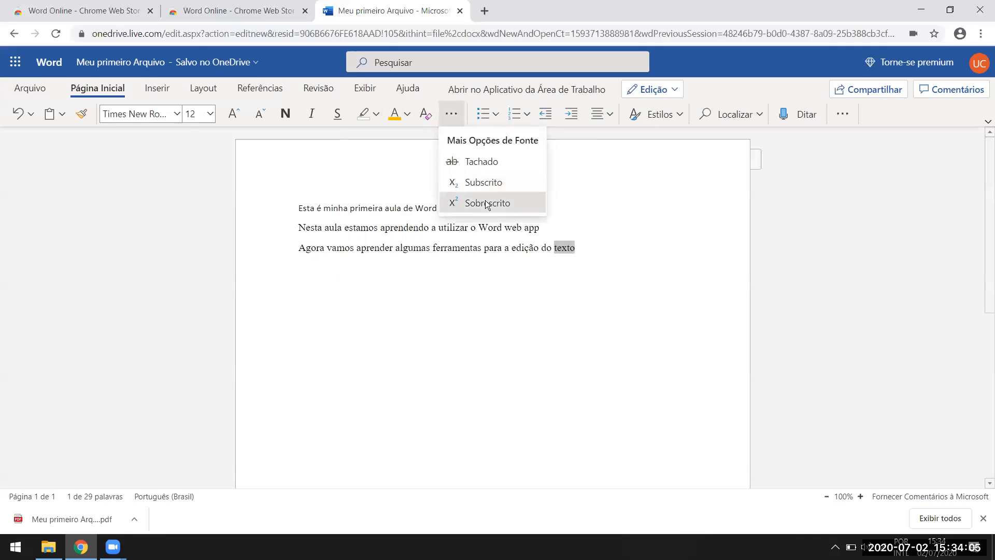
click(558, 247)
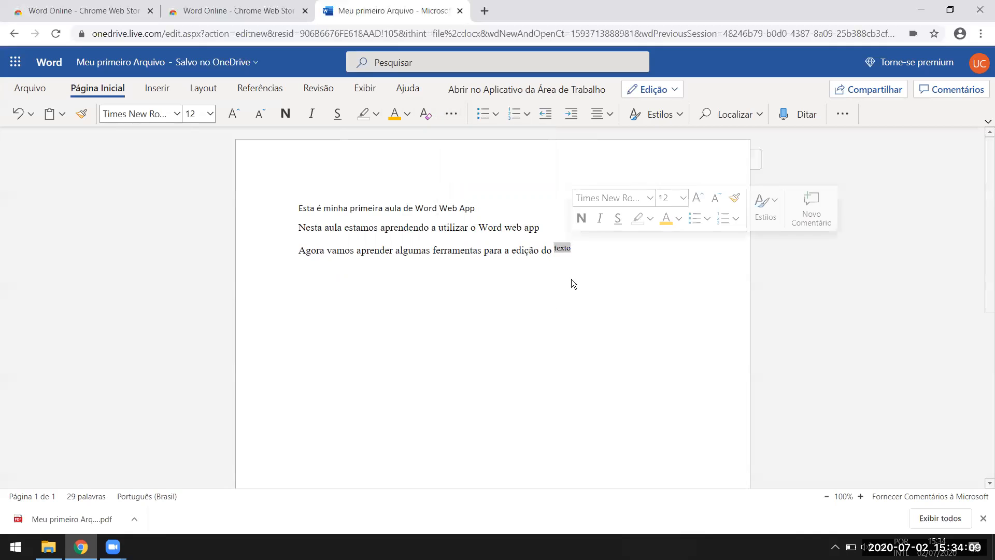
Start a new line after 'texto' with superscript turned off
click(581, 252)
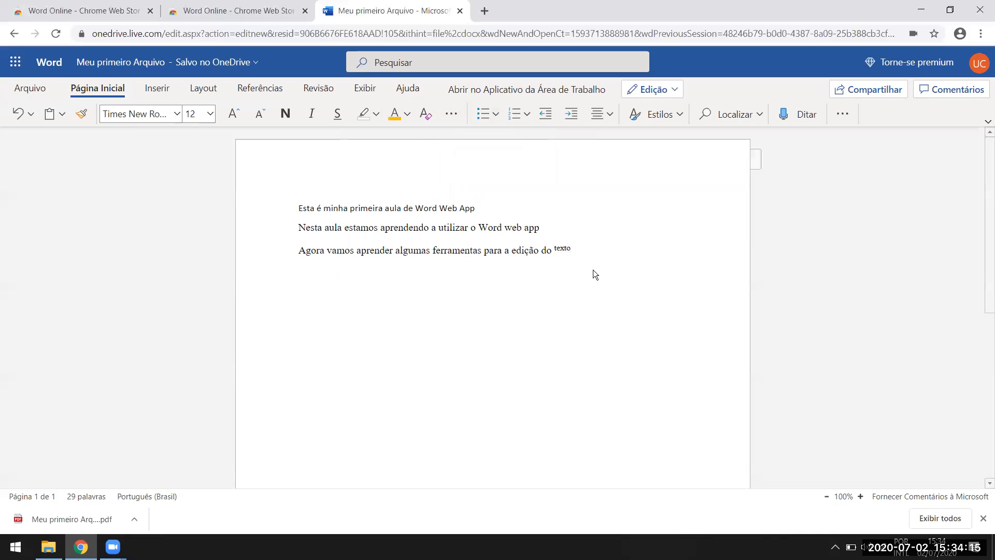
key(Return)
click(449, 115)
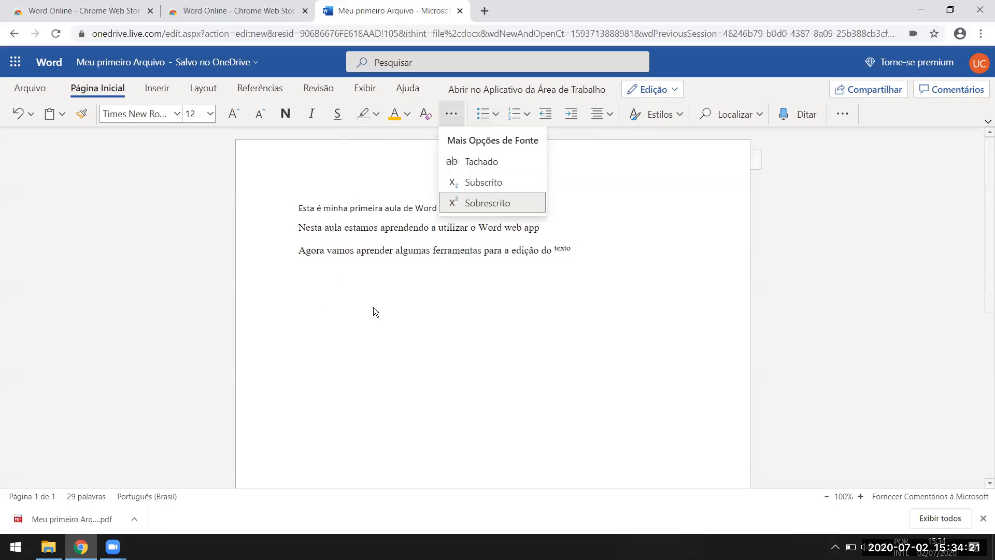
click(492, 203)
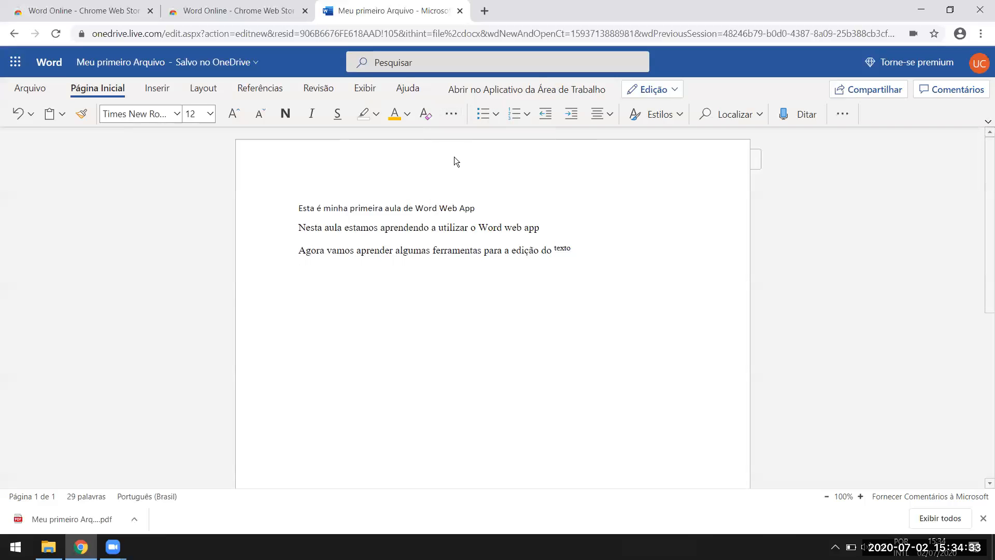
Open the Bullets dropdown to show the bullet and multilevel list styles
click(495, 115)
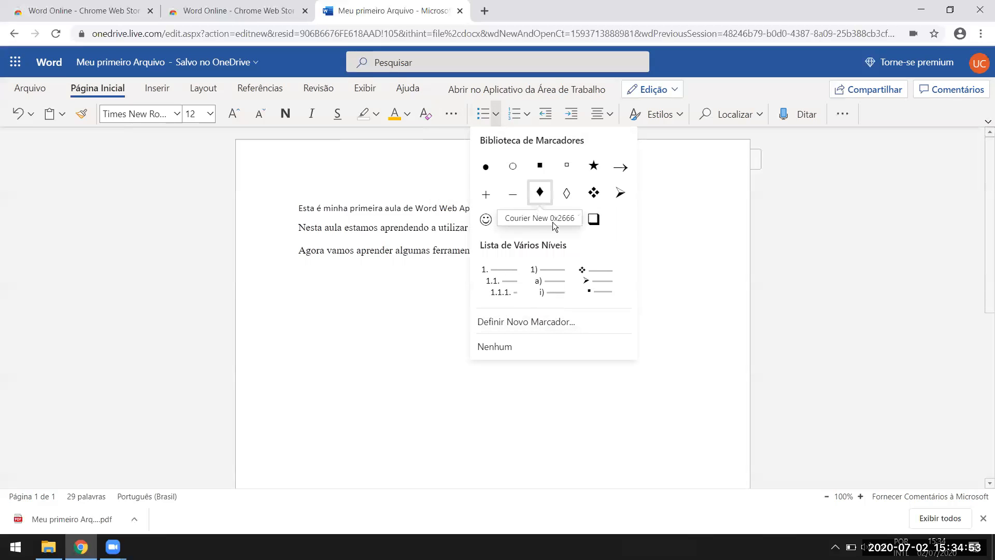
Start a filled-dot bulleted list with the items Alterar fonte, Negrito and Italico
click(487, 168)
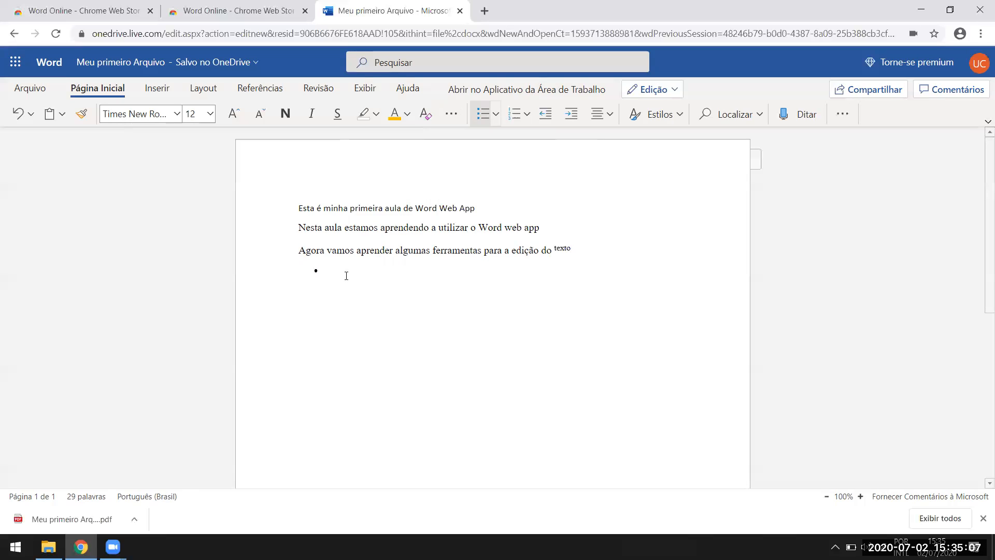
text(Alte)
text(rar fonte)
text(Nee)
key(BackSpace)
text(grit)
text(o)
text(U)
text(Italico)
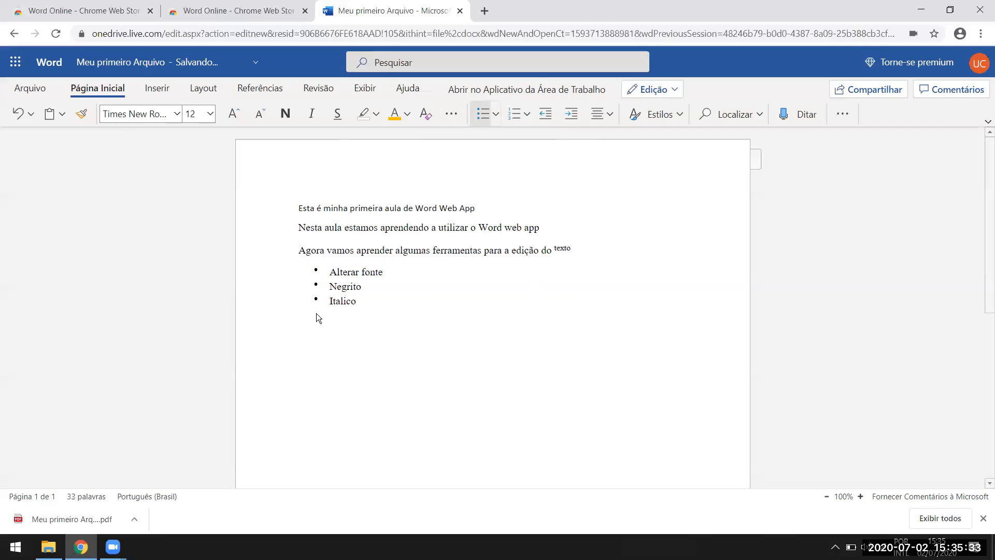
End the bulleted list, leaving an empty unbulleted line at the margin
key(Return)
key(BackSpace)
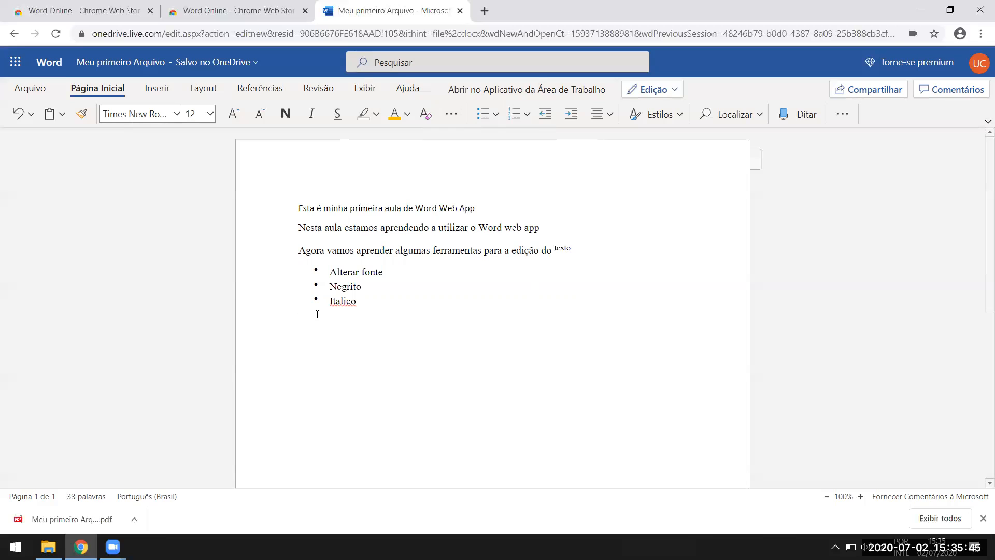
click(19, 118)
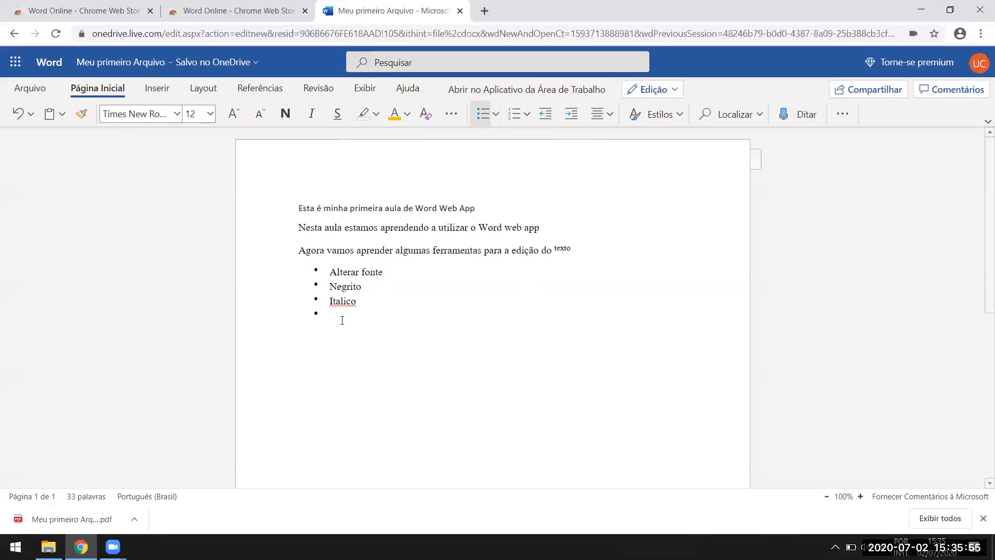
key(BackSpace)
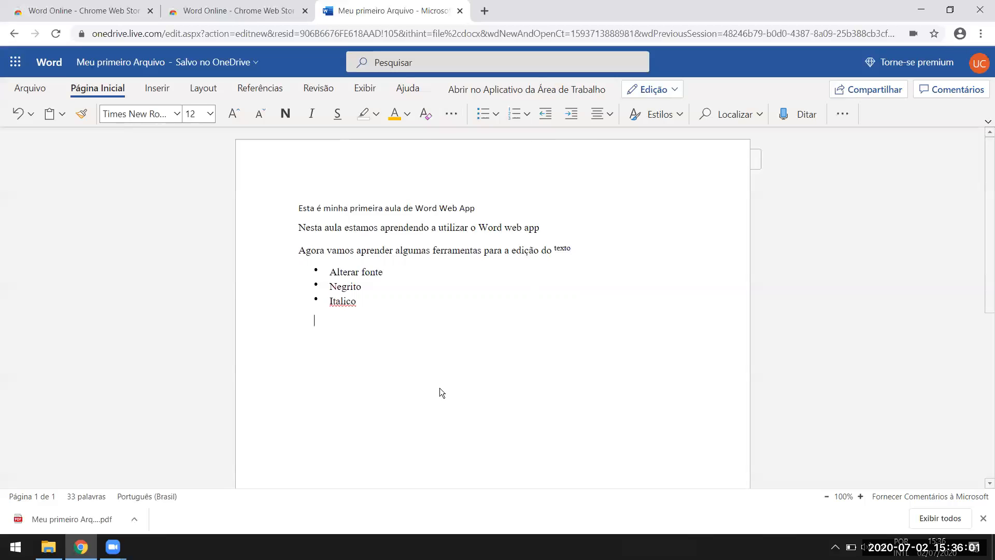
key(BackSpace)
click(496, 119)
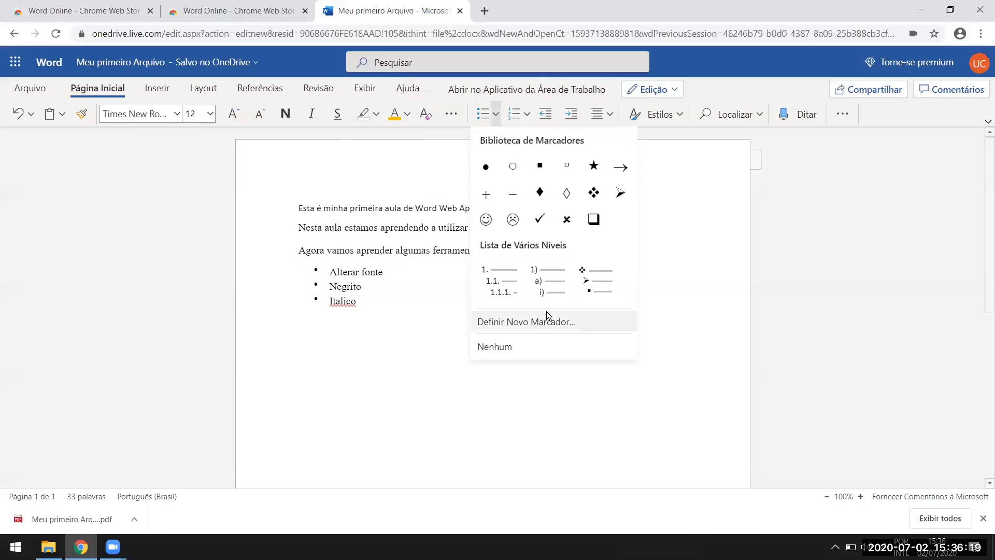
Add a 1./1.1. numbered list with 1. Fernando and 2. Sheila, then end it
click(505, 290)
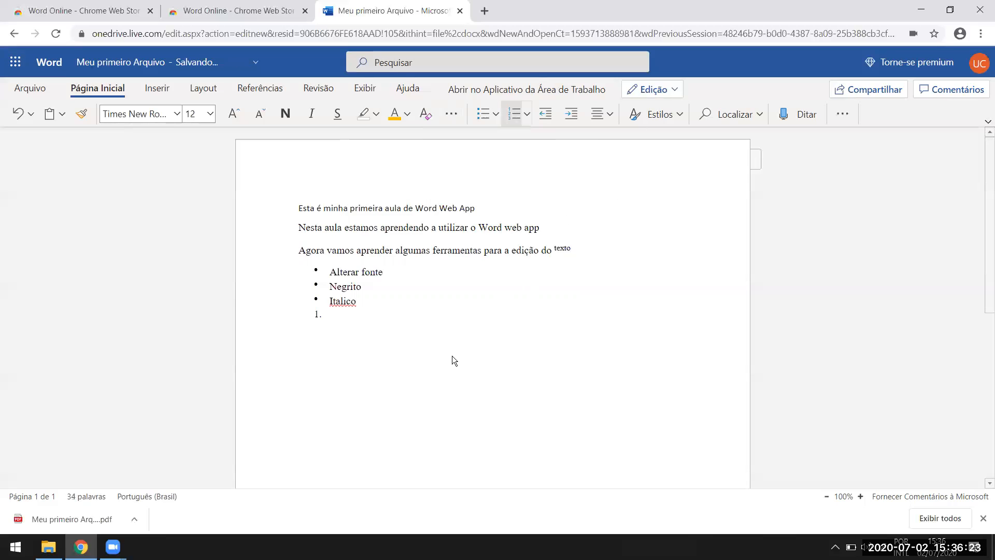
text(Fernando)
key(Return)
text(Ah)
key(BackSpace)
key(BackSpace)
text(Sheila)
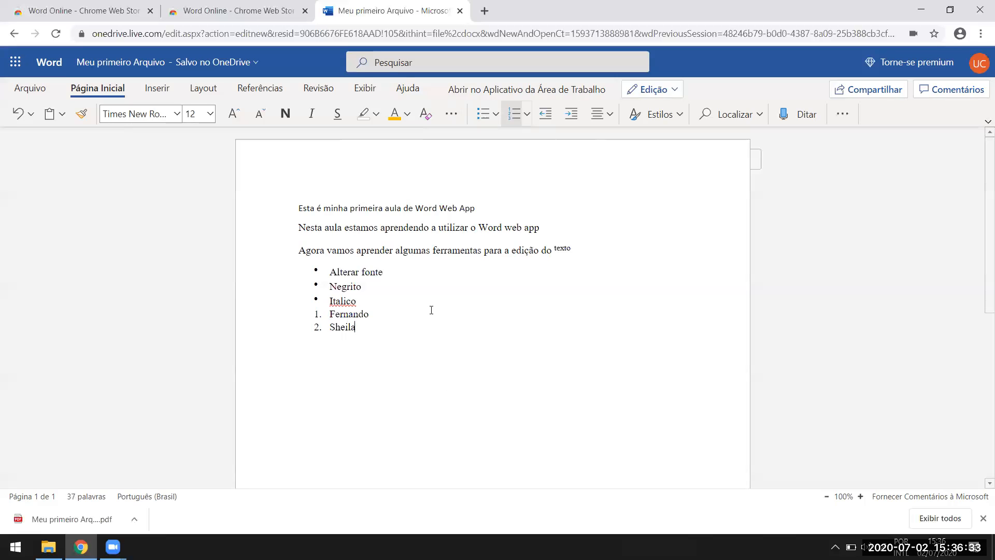
key(Return)
key(BackSpace)
key(BackSpace)
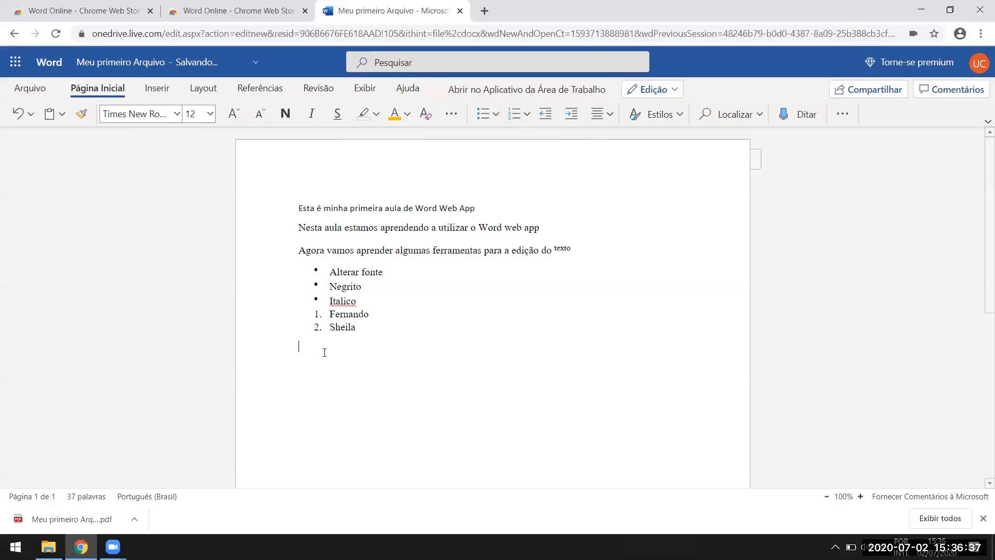
click(496, 115)
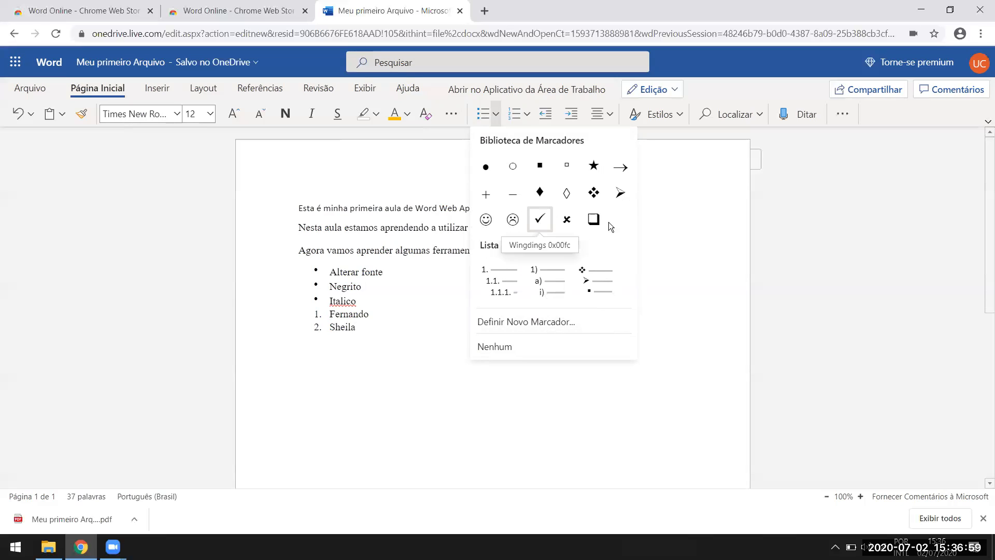
click(357, 346)
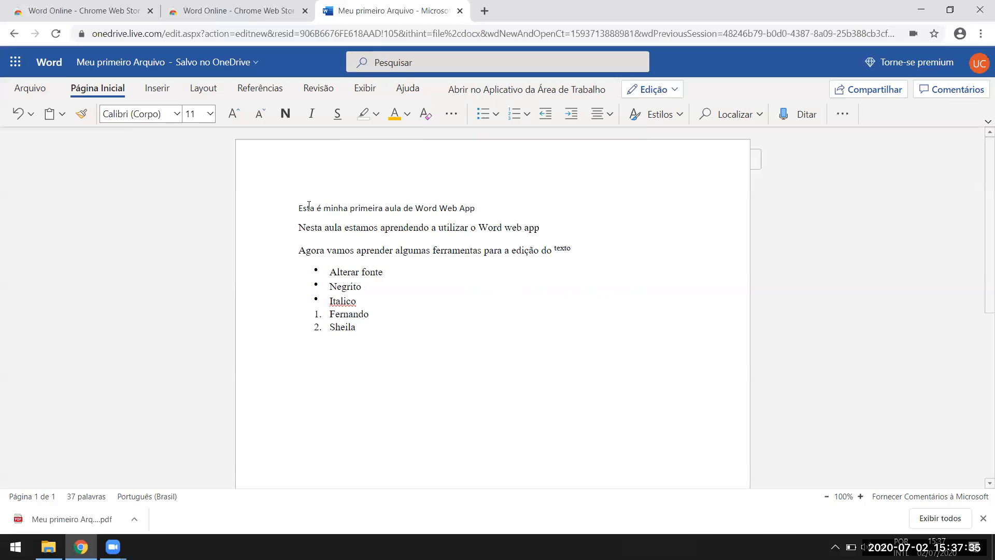
click(571, 115)
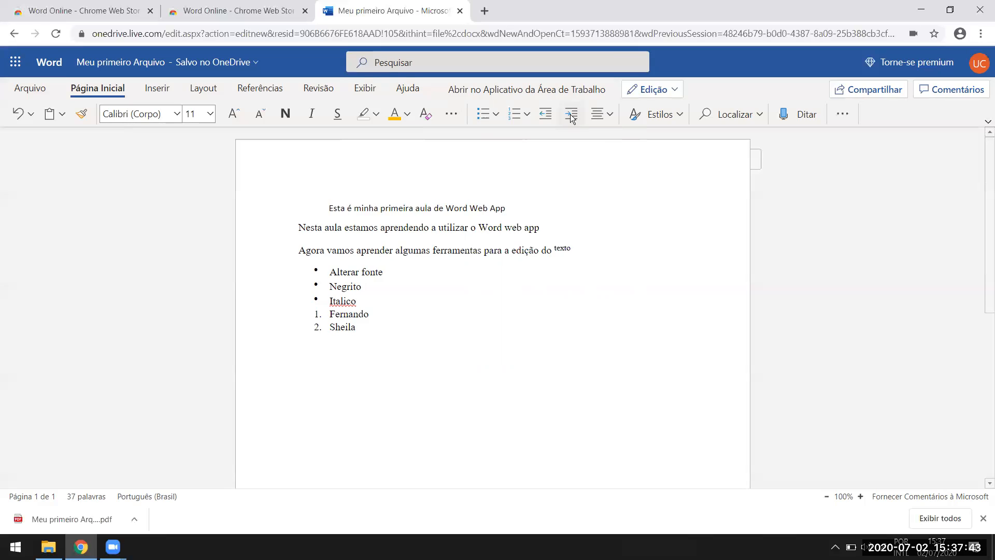
click(571, 115)
click(570, 115)
click(571, 115)
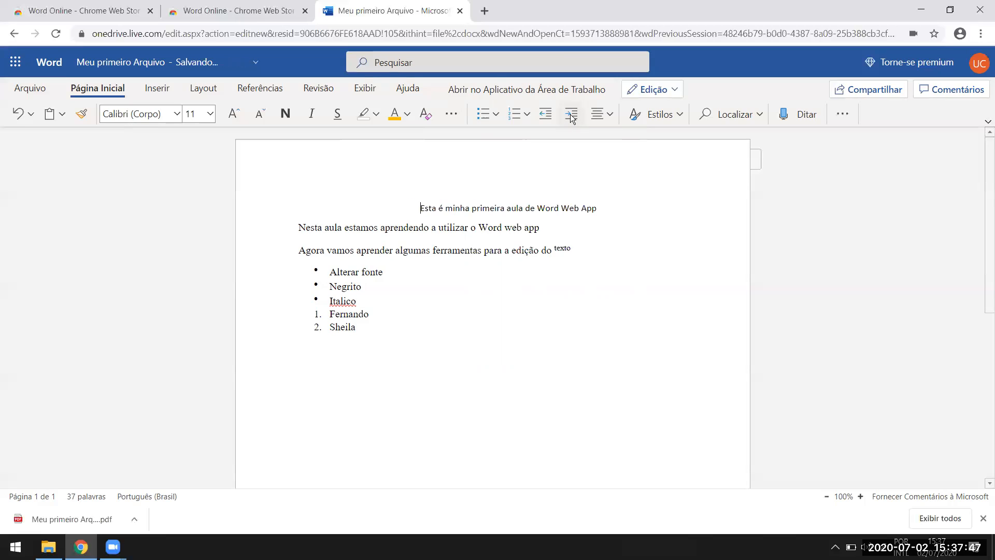
click(543, 115)
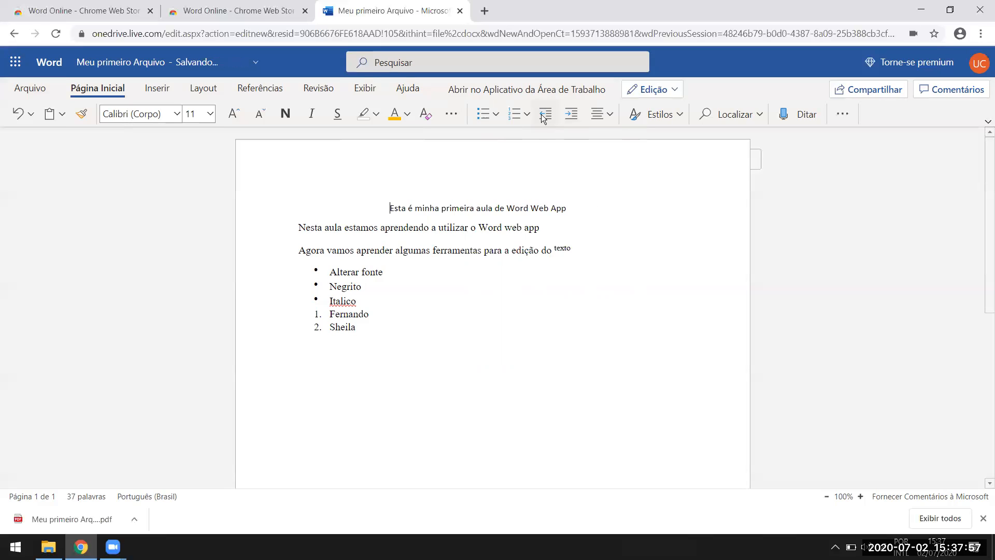
click(543, 116)
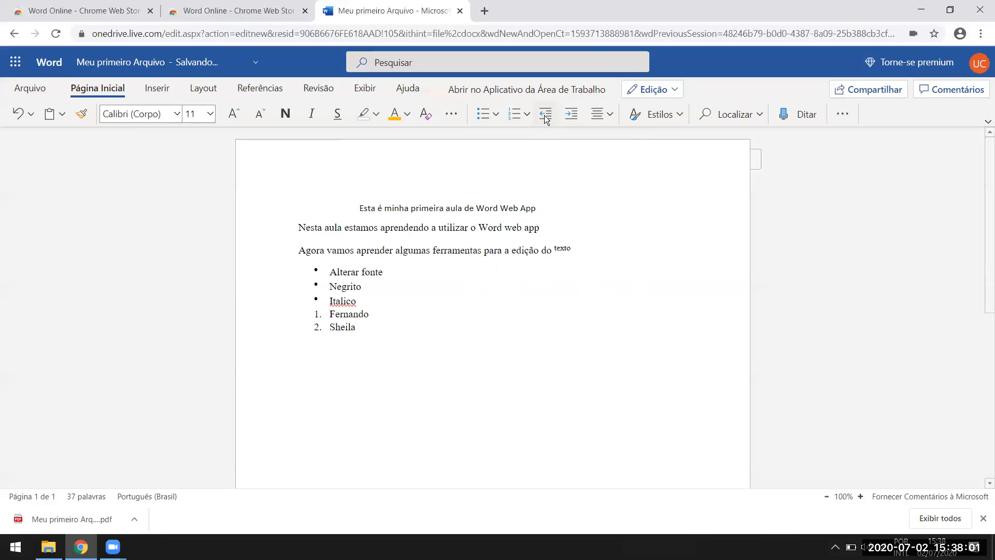
click(550, 116)
click(550, 116)
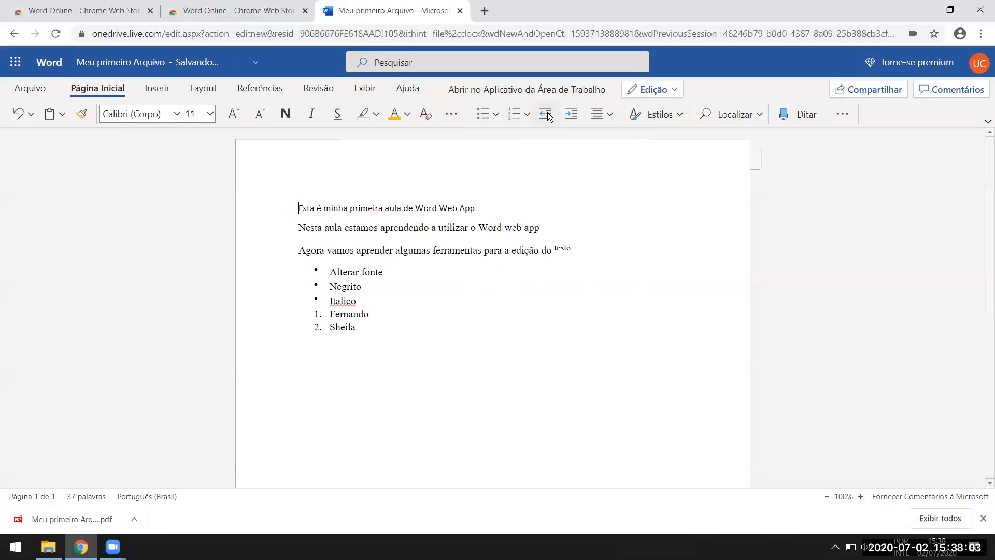
click(550, 117)
Try centre and right alignment on the title line, settling on Align Left
drag(300, 208, 483, 204)
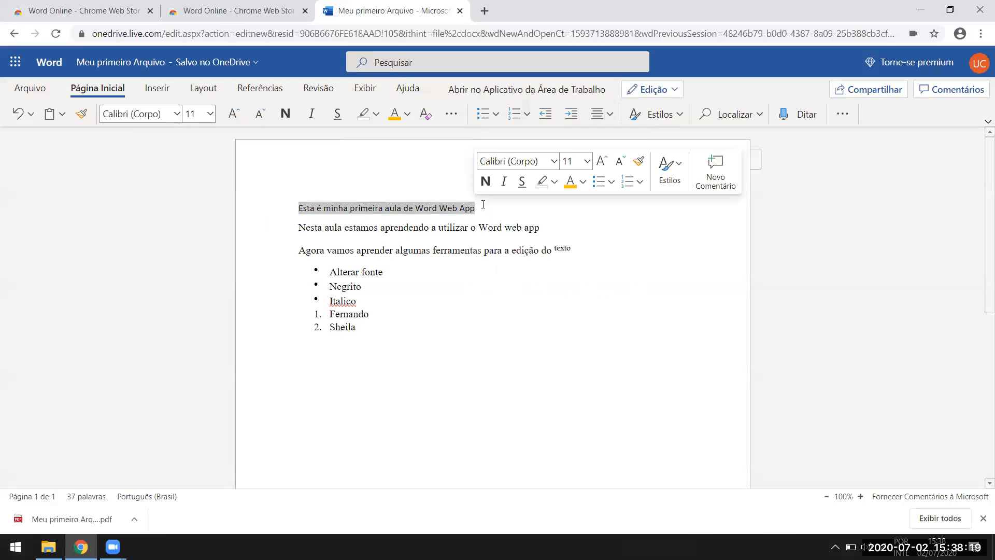
click(608, 115)
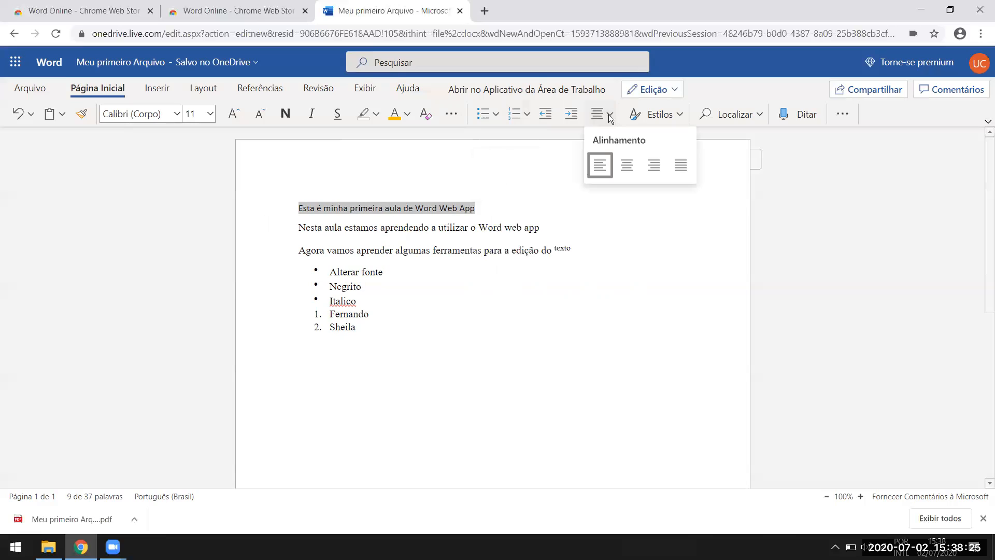
click(628, 165)
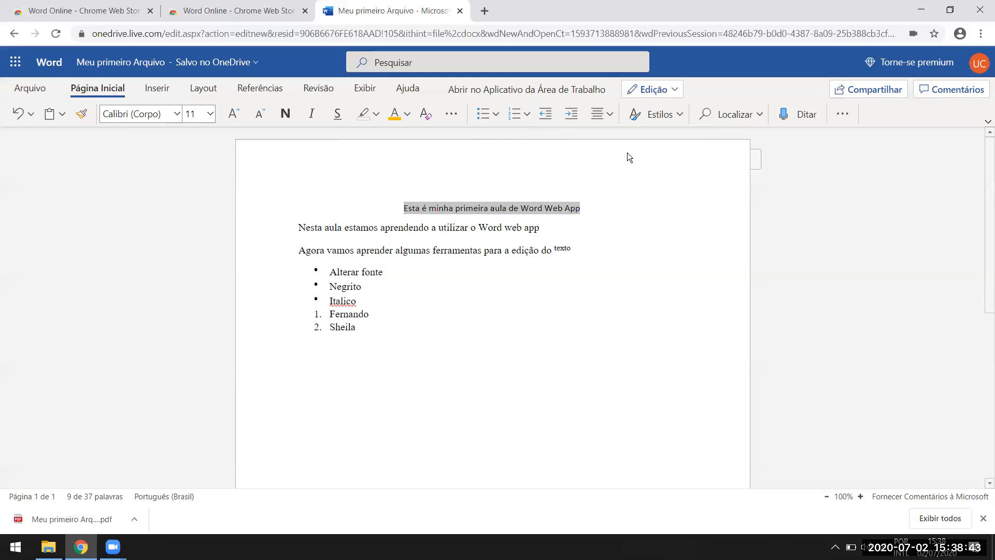
click(609, 115)
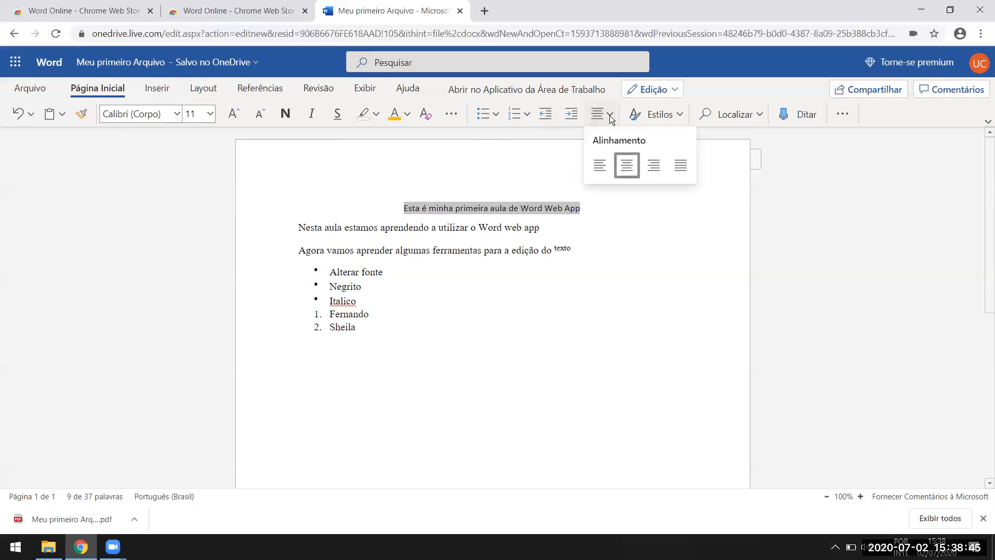
click(655, 167)
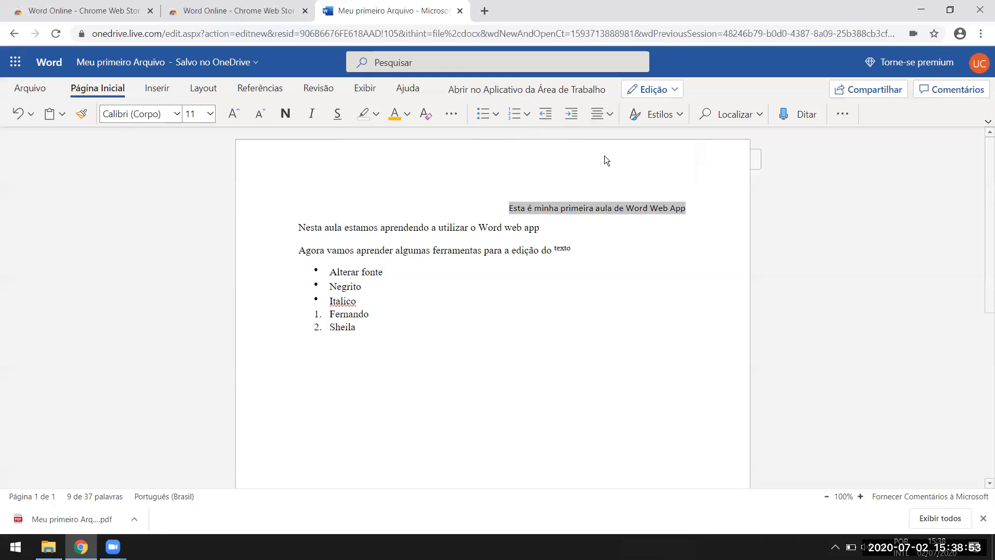
click(609, 115)
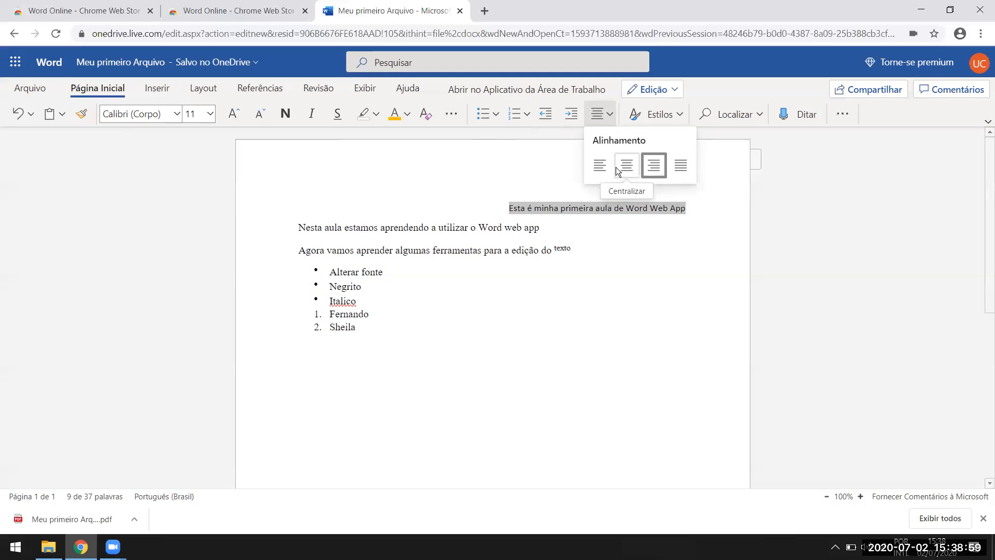
click(600, 165)
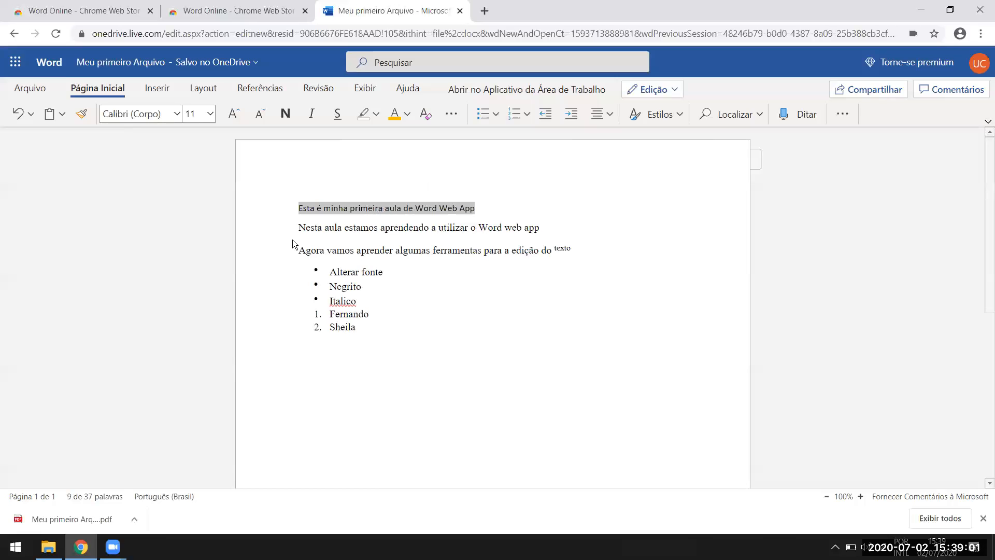
Merge the title and next two lines into one paragraph, adding periods between sentences
click(483, 209)
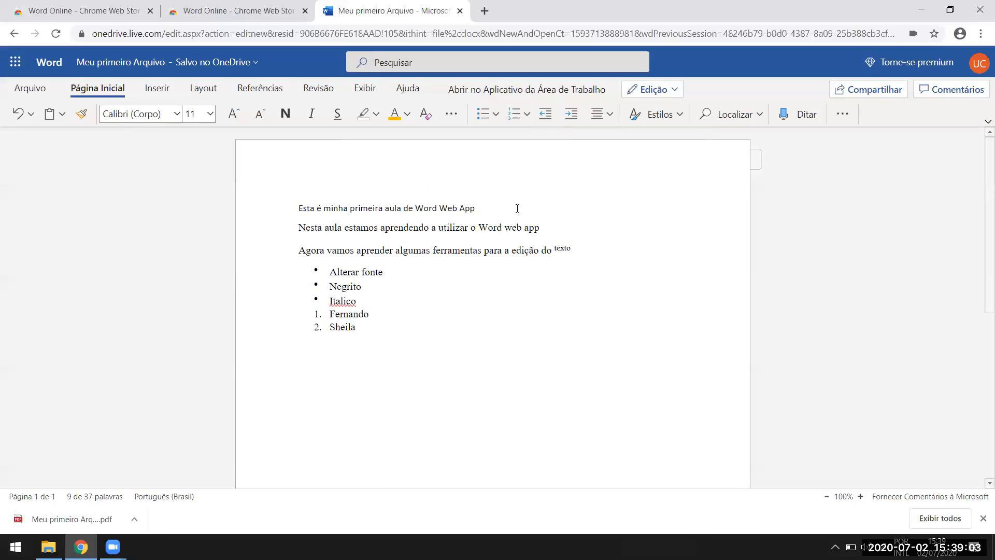
key(Delete)
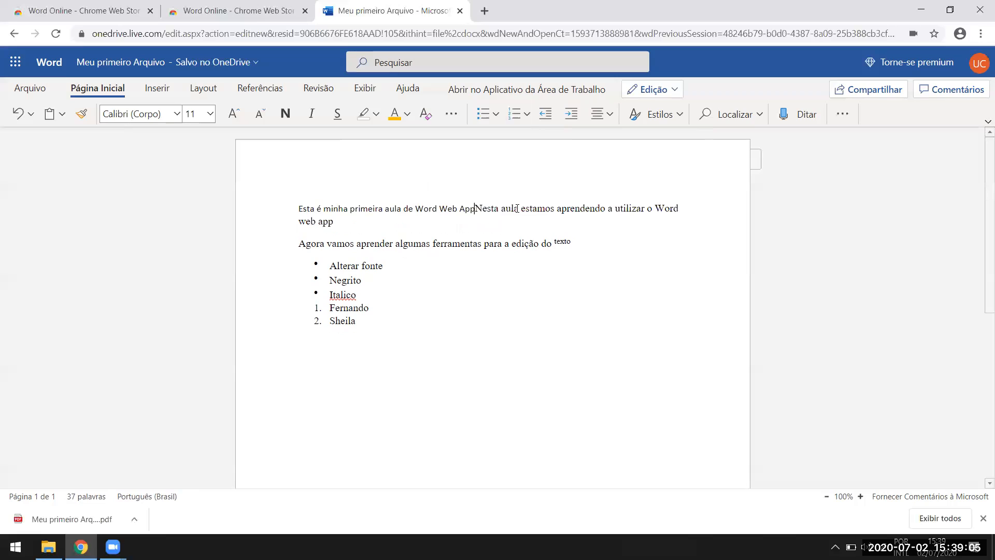
text(.)
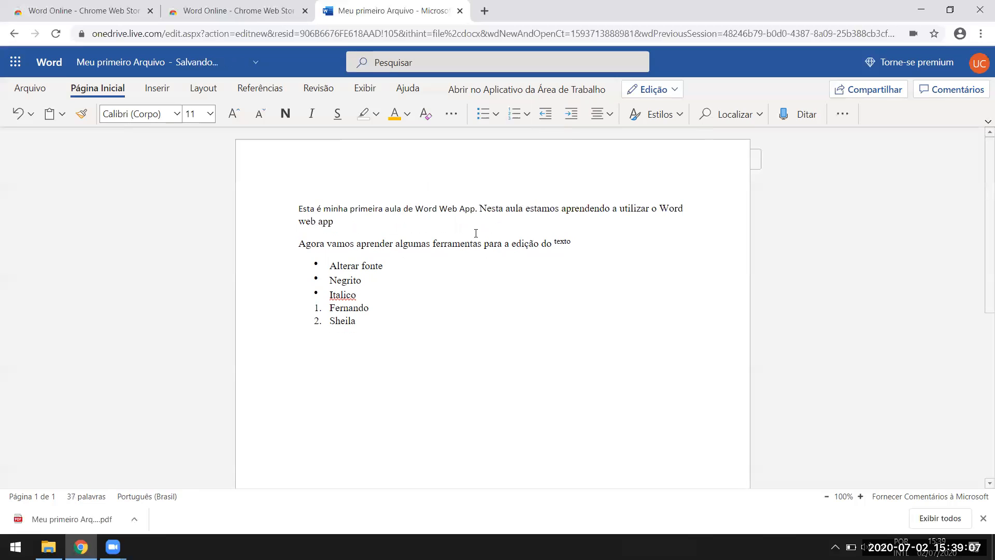
click(473, 225)
key(Delete)
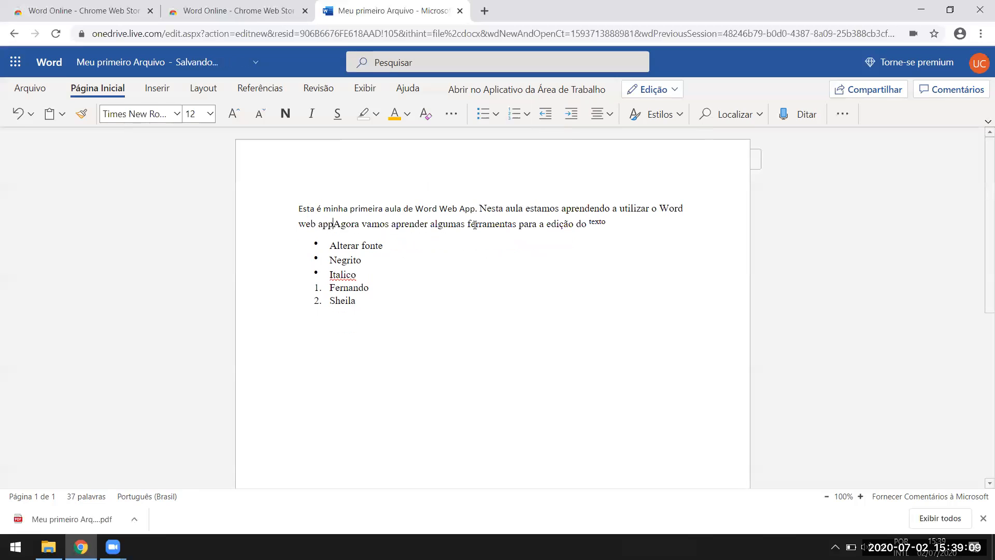
text(.)
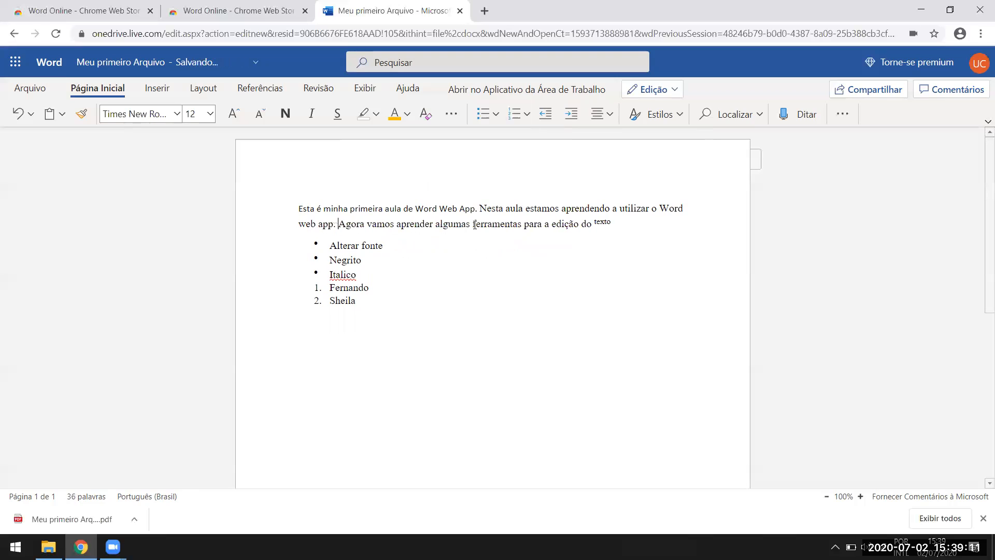
Turn superscript off after 'texto' and type 'que estão presentes no Word Web App.'
click(625, 226)
click(452, 115)
click(491, 202)
text(que est)
text(ão prese)
text(ntes no)
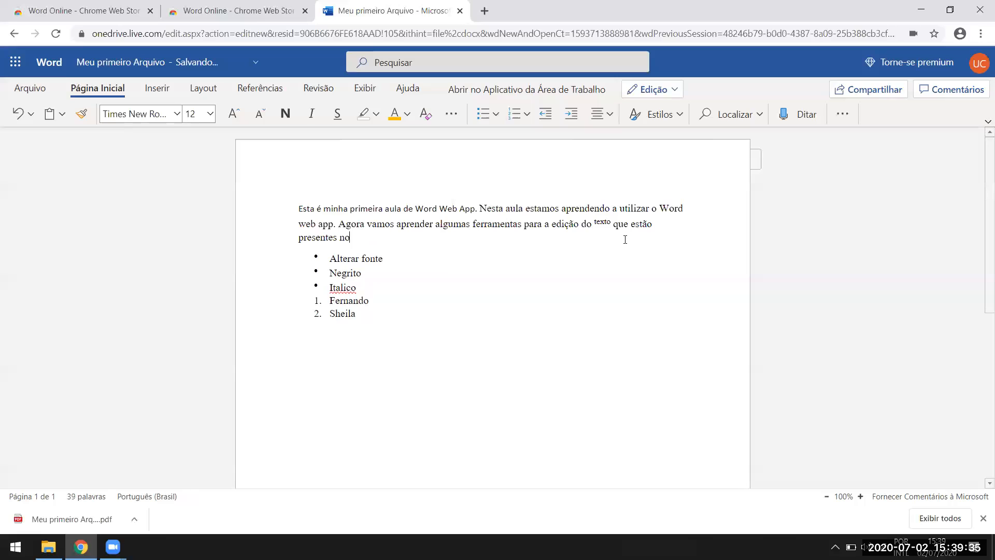
text( Word Web App.)
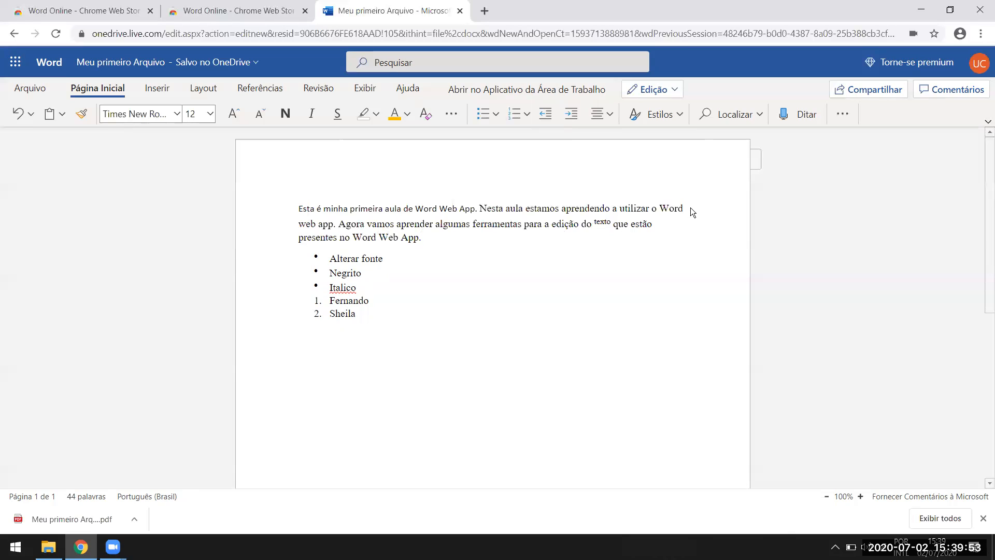
drag(636, 224, 652, 224)
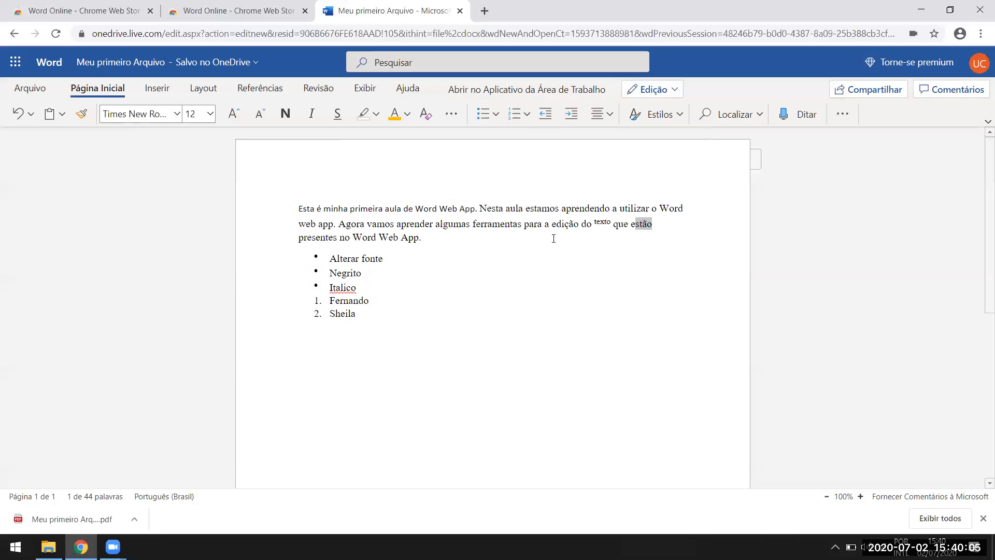
Select the merged opening paragraph and set its alignment to Justify
drag(422, 237, 286, 208)
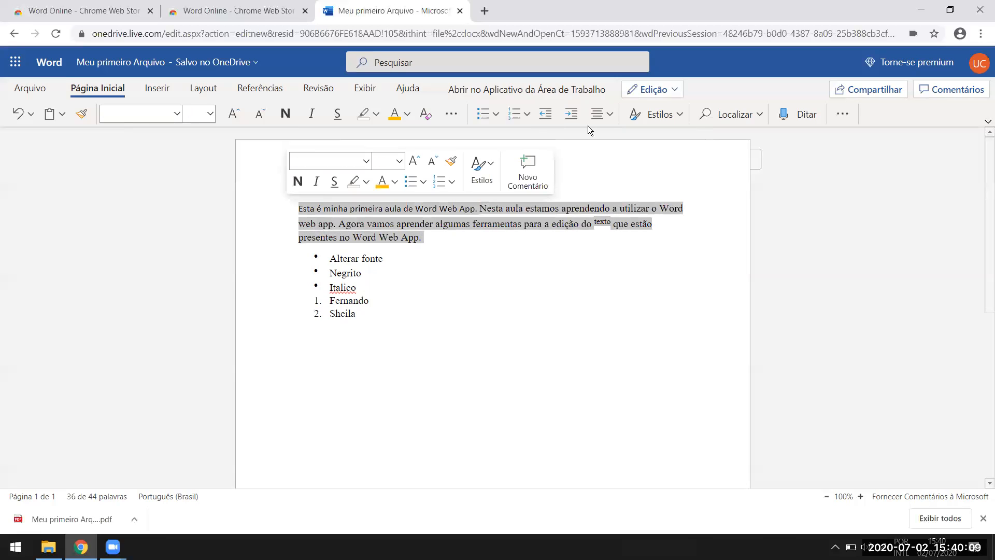
click(608, 114)
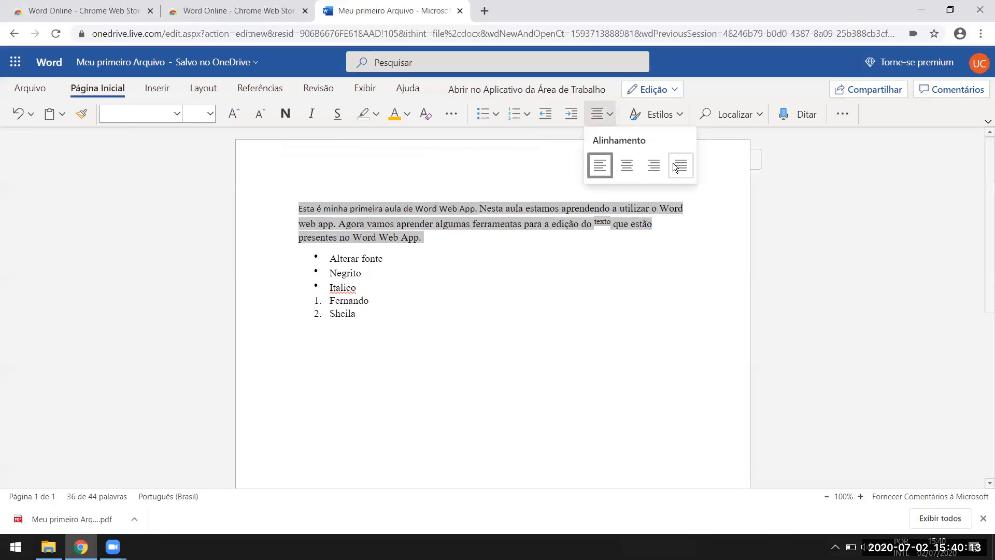
click(674, 164)
click(591, 271)
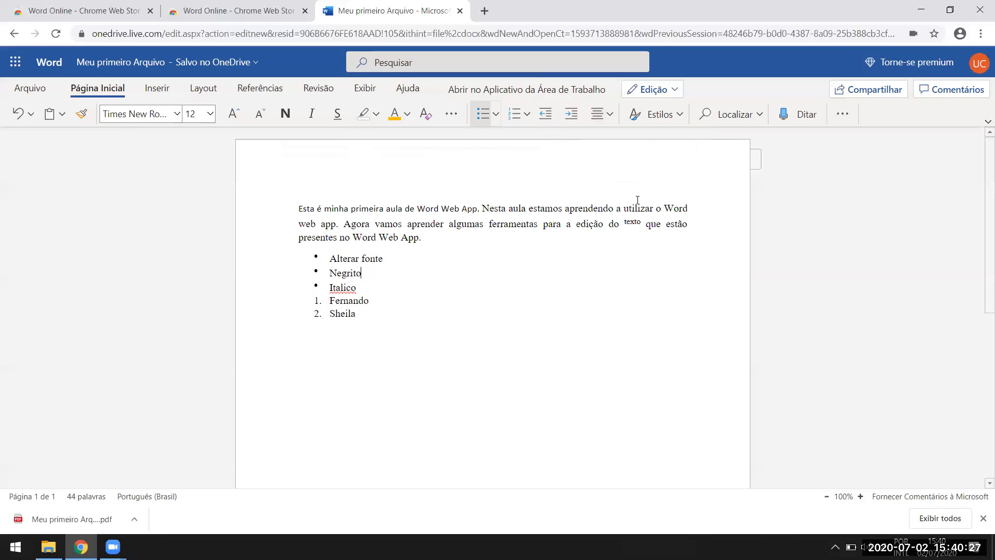
click(301, 208)
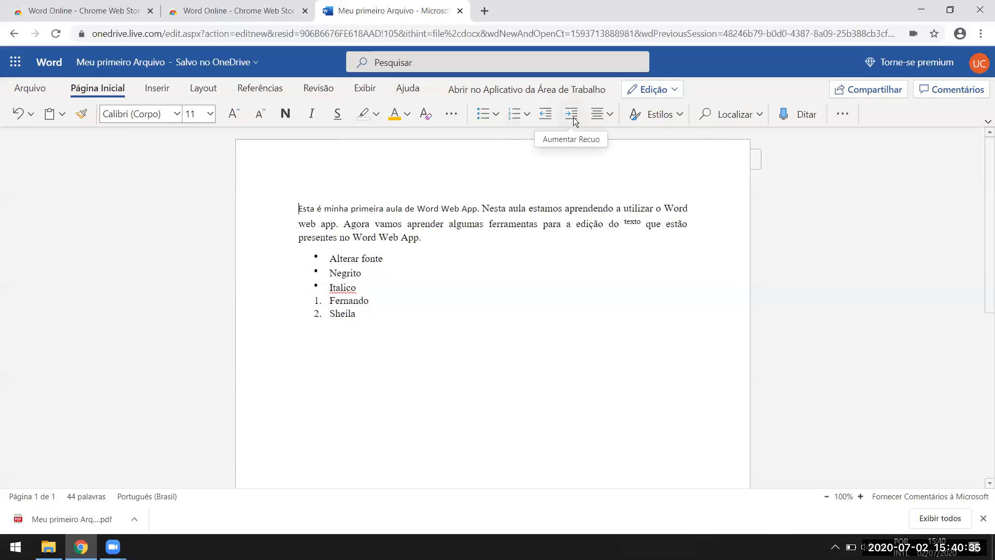
Indent only the first line of the opening paragraph with Tab, after undoing whole-paragraph indents
key(Tab)
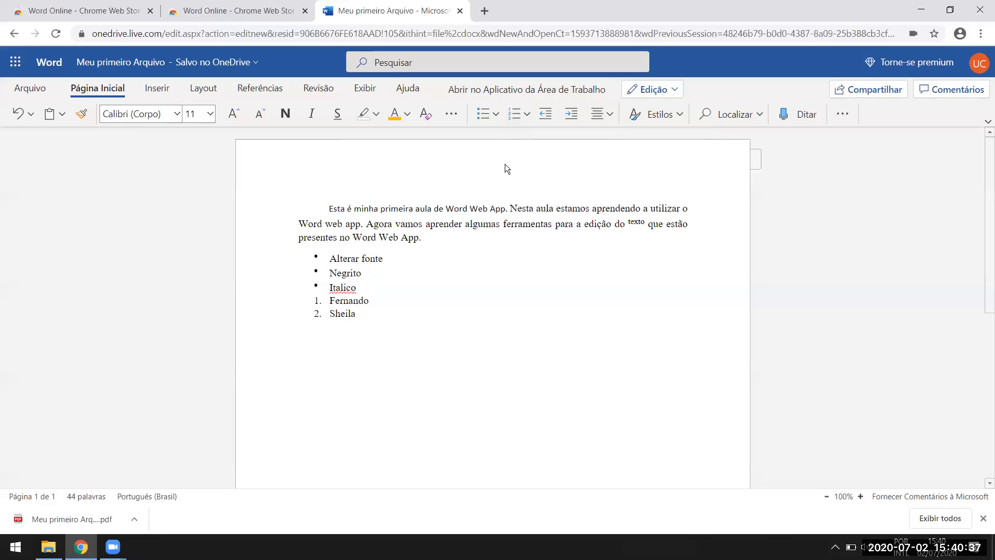
key(BackSpace)
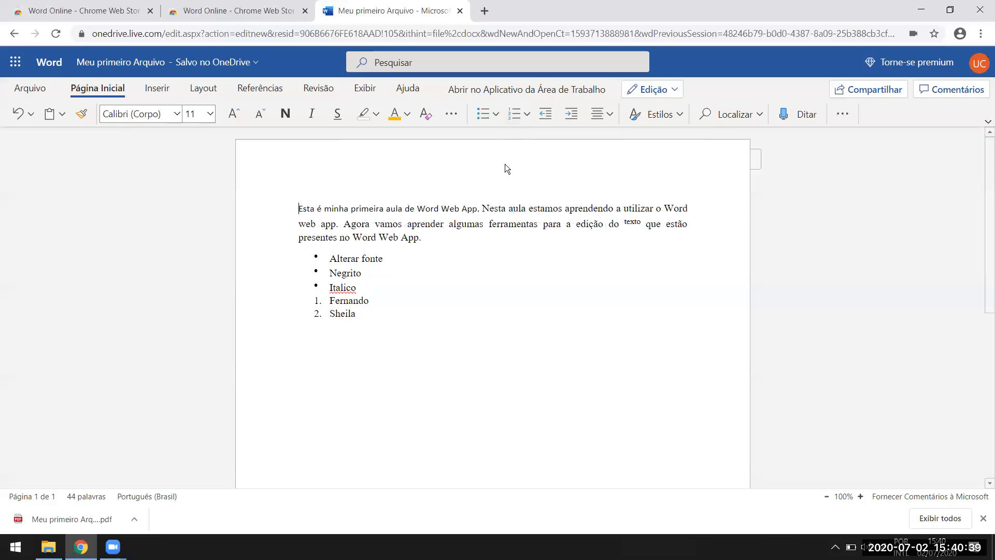
click(568, 116)
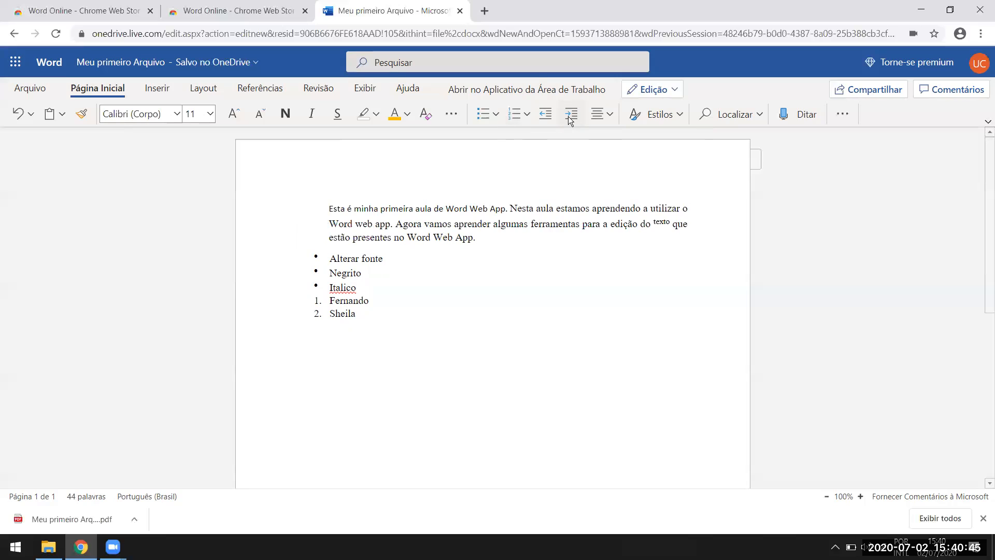
key(ctrl+z)
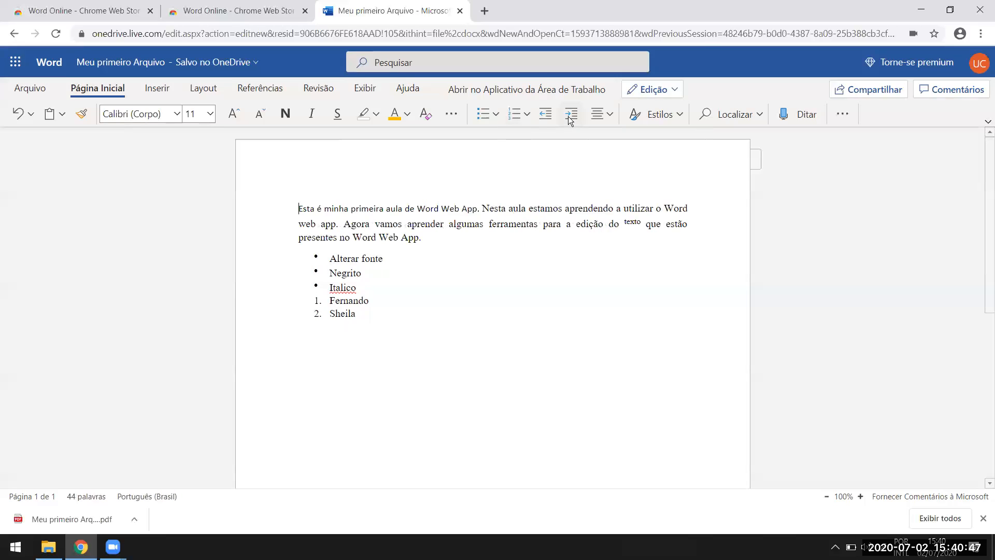
click(570, 116)
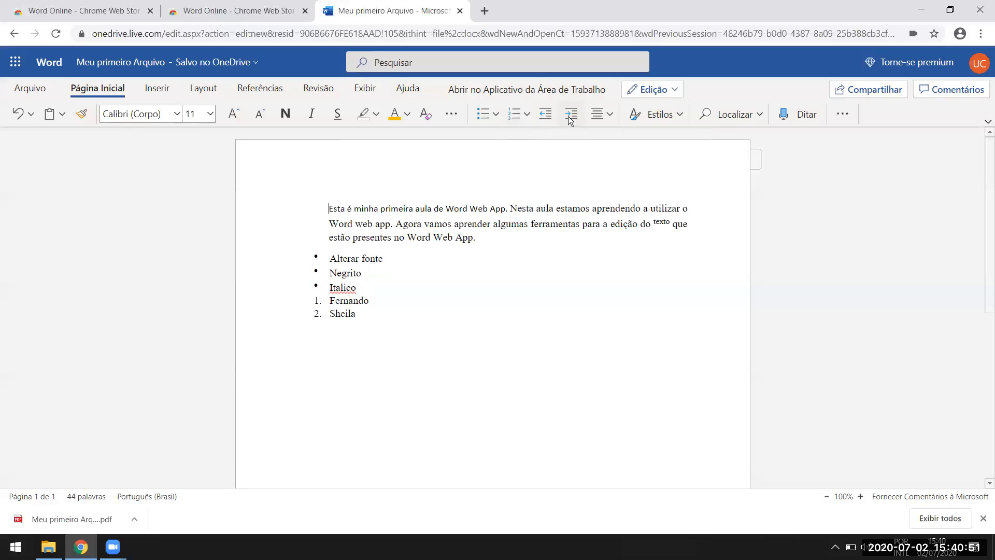
key(ctrl+z)
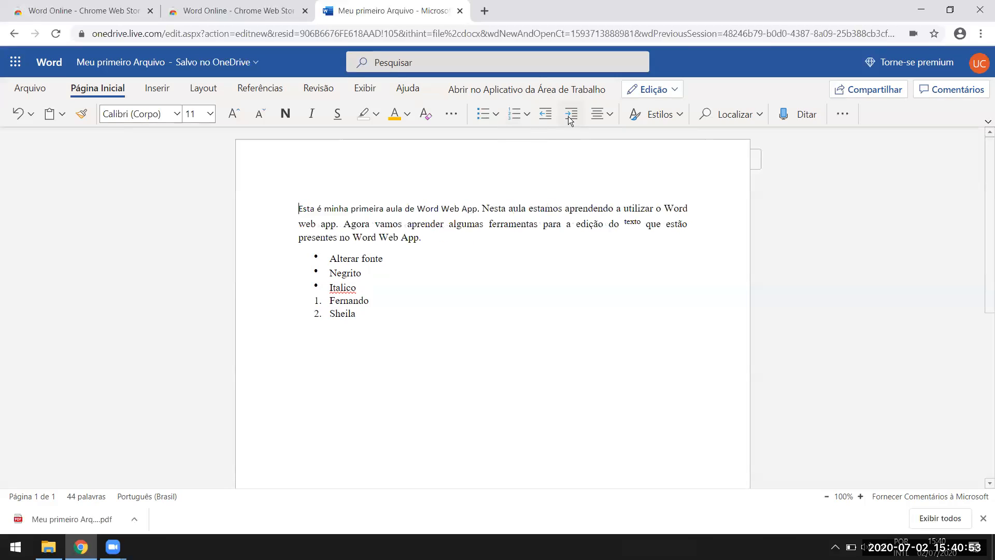
key(Tab)
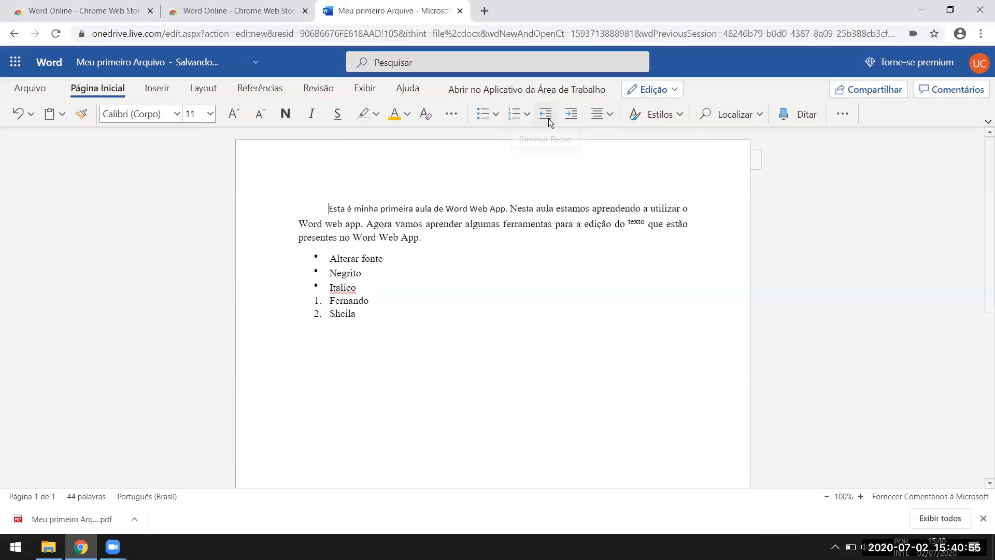
Select the opening paragraph together with the bulleted and numbered lists
click(422, 237)
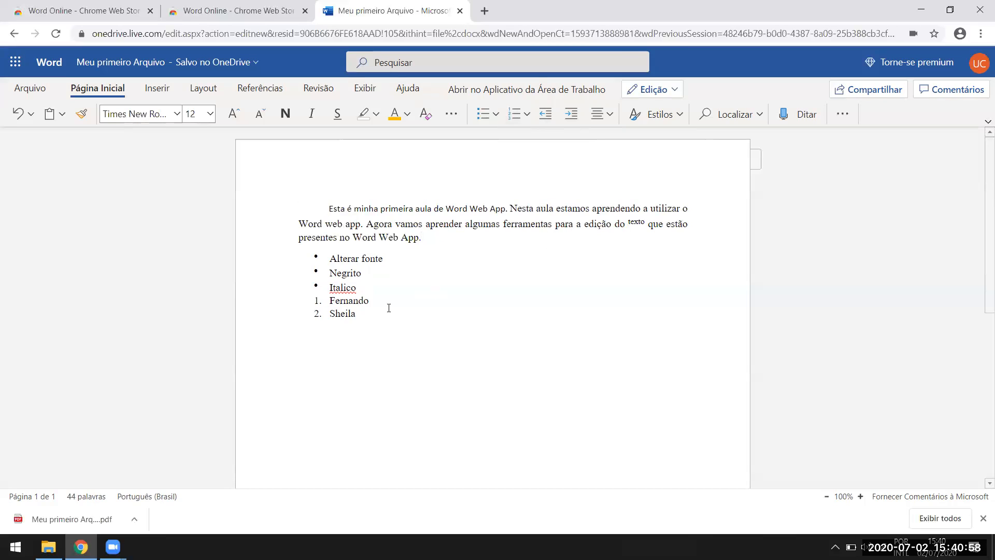
drag(321, 332, 289, 208)
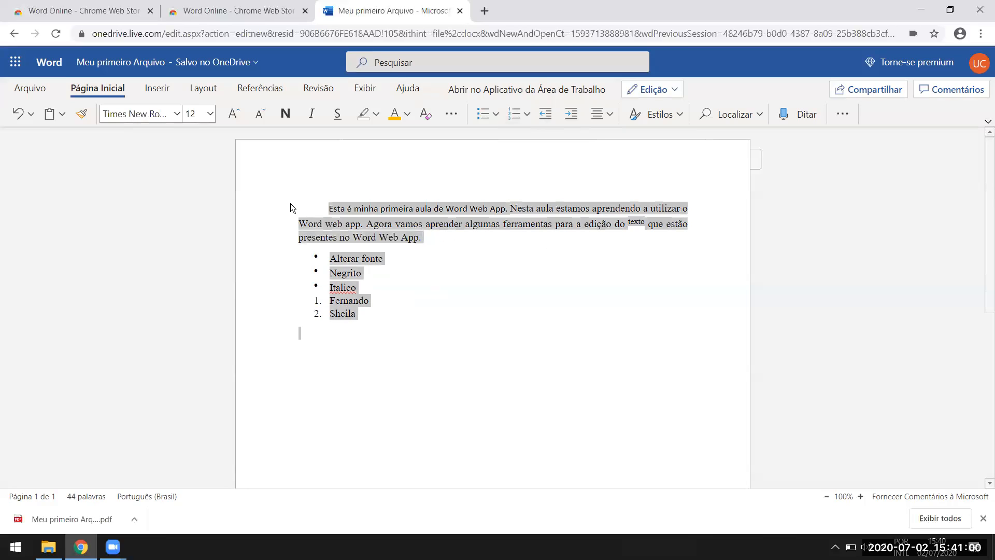
click(388, 315)
drag(379, 323, 270, 207)
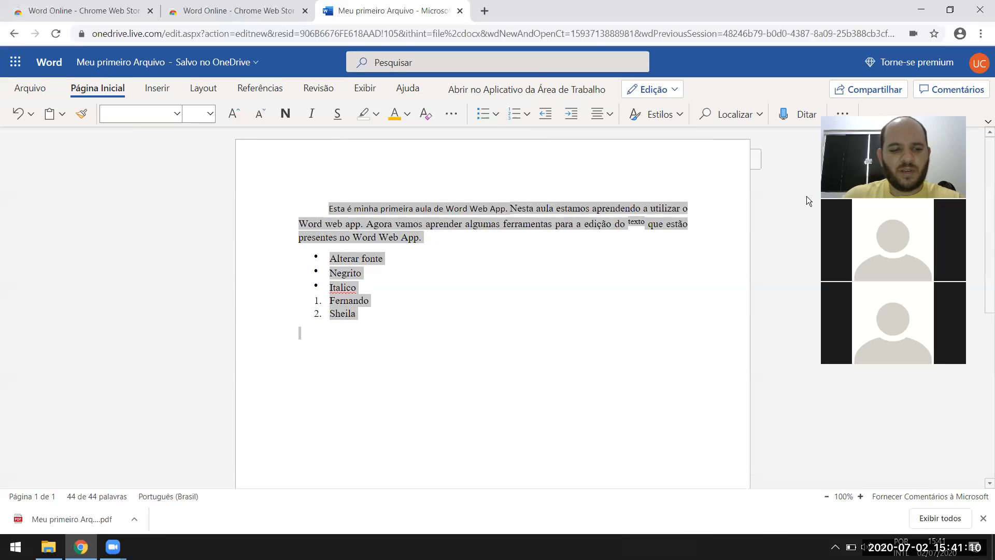
key(XF86AudioRaiseVolume)
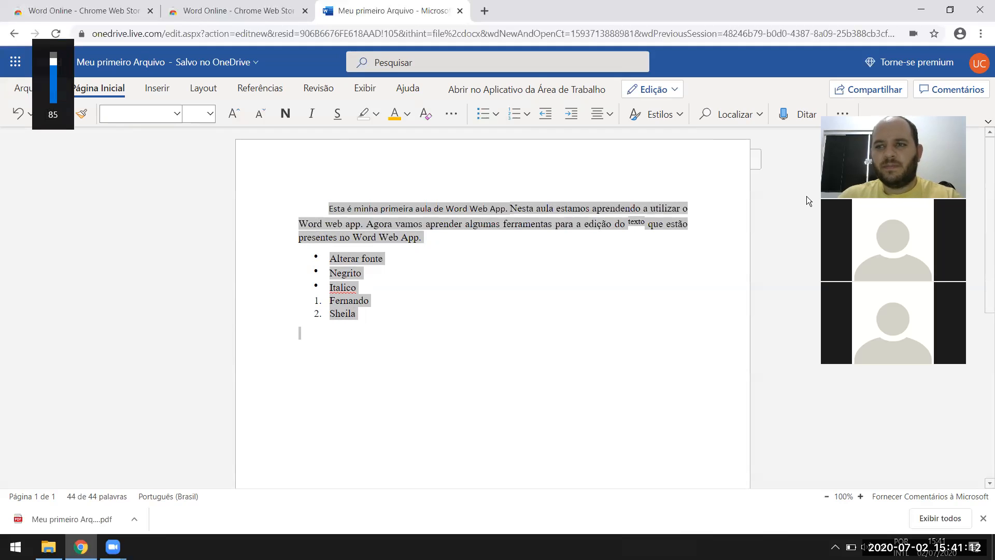